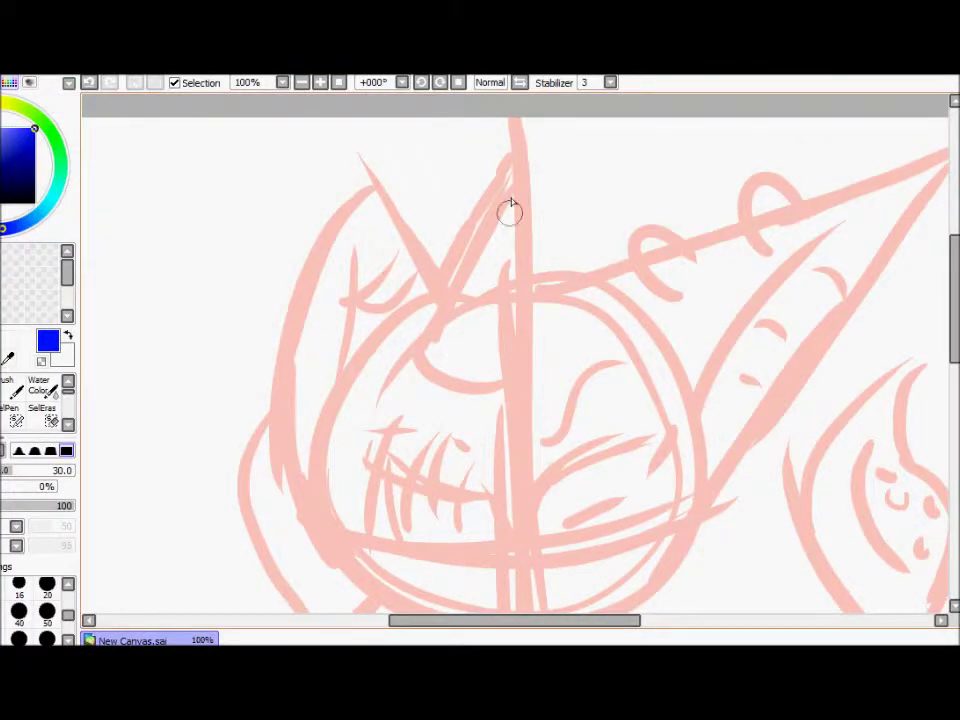
# Draw a blue vertical dividing line through the middle of the pink sketch down to the canvas edge, erasing the stray stroke beside it
pyautogui.moveTo(514, 172)
pyautogui.mouseDown()
pyautogui.moveTo(454, 345)
pyautogui.moveTo(510, 370)
pyautogui.mouseUp()
pyautogui.moveTo(525, 128); pyautogui.dragTo(522, 453)
pyautogui.moveTo(953, 300); pyautogui.dragTo(953, 355)
pyautogui.moveTo(523, 223); pyautogui.dragTo(535, 546)
pyautogui.scroll(-5, 545, 347)
pyautogui.moveTo(545, 347); pyautogui.dragTo(531, 500)
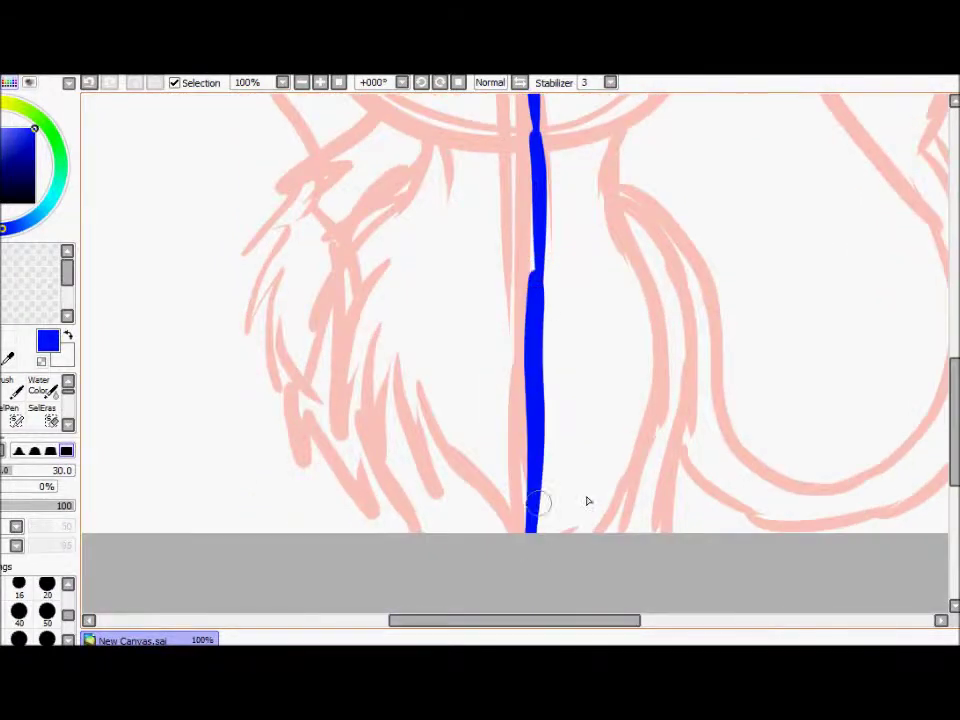
pyautogui.scroll(5, 940, 450)
pyautogui.press('e')
pyautogui.moveTo(485, 405)
pyautogui.mouseDown()
pyautogui.moveTo(450, 317)
pyautogui.moveTo(518, 323)
pyautogui.mouseUp()
pyautogui.press('n')
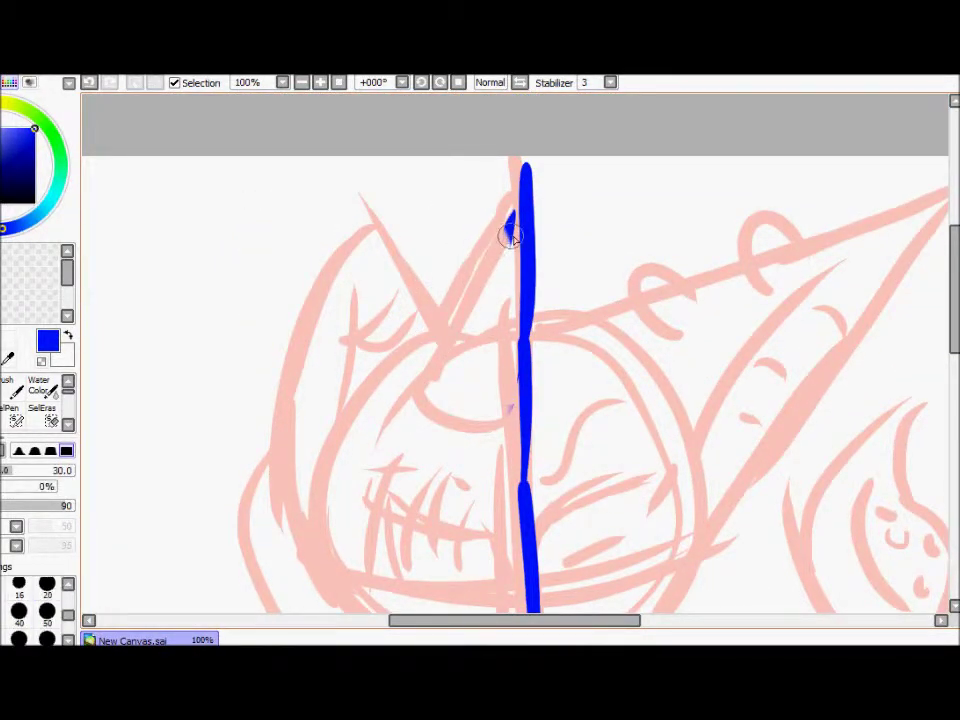
# Redraw the left half's horn and notched pointed ear in blue over the pink sketch
pyautogui.moveTo(505, 232)
pyautogui.mouseDown()
pyautogui.moveTo(439, 372)
pyautogui.moveTo(446, 410)
pyautogui.moveTo(535, 405)
pyautogui.mouseUp()
pyautogui.moveTo(442, 340)
pyautogui.mouseDown()
pyautogui.moveTo(372, 228)
pyautogui.moveTo(308, 354)
pyautogui.moveTo(304, 463)
pyautogui.moveTo(321, 568)
pyautogui.mouseUp()
pyautogui.moveTo(360, 289); pyautogui.dragTo(390, 397)
pyautogui.moveTo(362, 350)
pyautogui.mouseDown()
pyautogui.moveTo(410, 333)
pyautogui.moveTo(510, 218)
pyautogui.mouseUp()
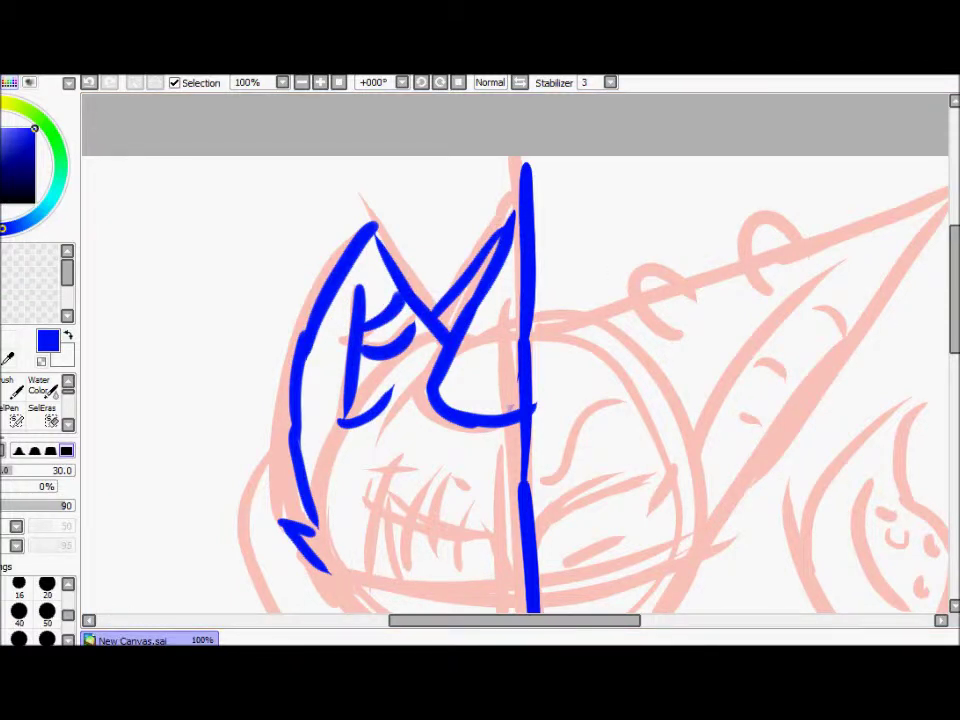
# Sketch the stitched-shut eye on the left half of the face in blue
pyautogui.scroll(-3, 413, 357)
pyautogui.moveTo(370, 343); pyautogui.dragTo(478, 378)
pyautogui.moveTo(386, 318)
pyautogui.mouseDown()
pyautogui.moveTo(406, 351)
pyautogui.moveTo(426, 336)
pyautogui.moveTo(388, 395)
pyautogui.mouseUp()
pyautogui.moveTo(428, 318)
pyautogui.mouseDown()
pyautogui.moveTo(398, 401)
pyautogui.moveTo(455, 405)
pyautogui.mouseUp()
pyautogui.moveTo(466, 318); pyautogui.dragTo(478, 410)
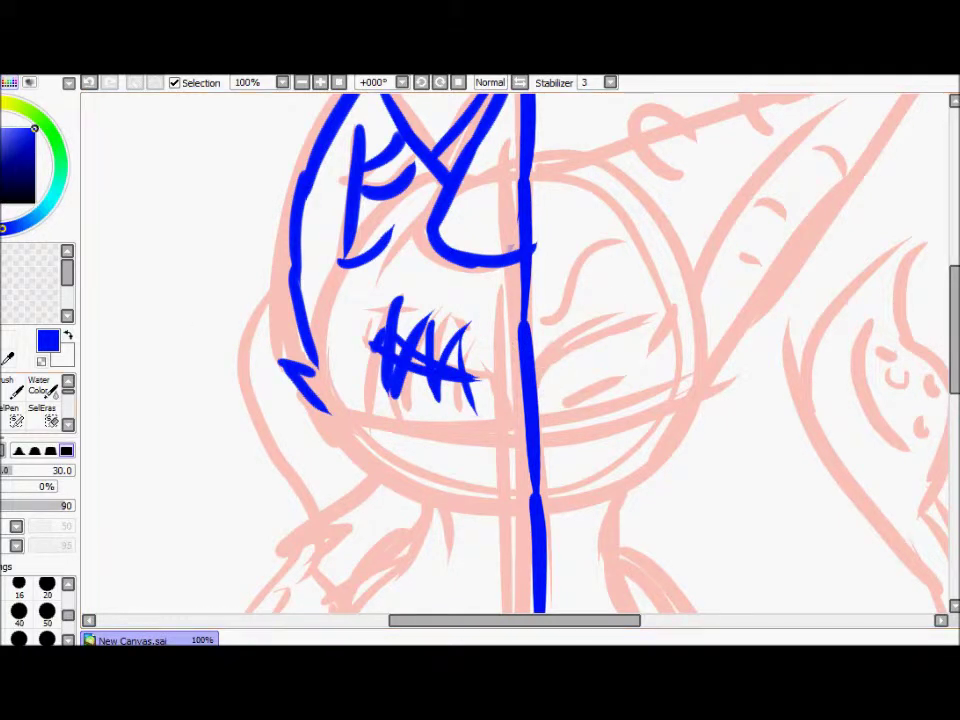
# Rework the dividing line around a small triangular nose and sketch the jagged fur on the left cheek
pyautogui.press('e')
pyautogui.moveTo(540, 320)
pyautogui.mouseDown()
pyautogui.moveTo(540, 525)
pyautogui.moveTo(522, 439)
pyautogui.moveTo(522, 530)
pyautogui.mouseUp()
pyautogui.press('n')
pyautogui.moveTo(541, 419); pyautogui.dragTo(552, 427)
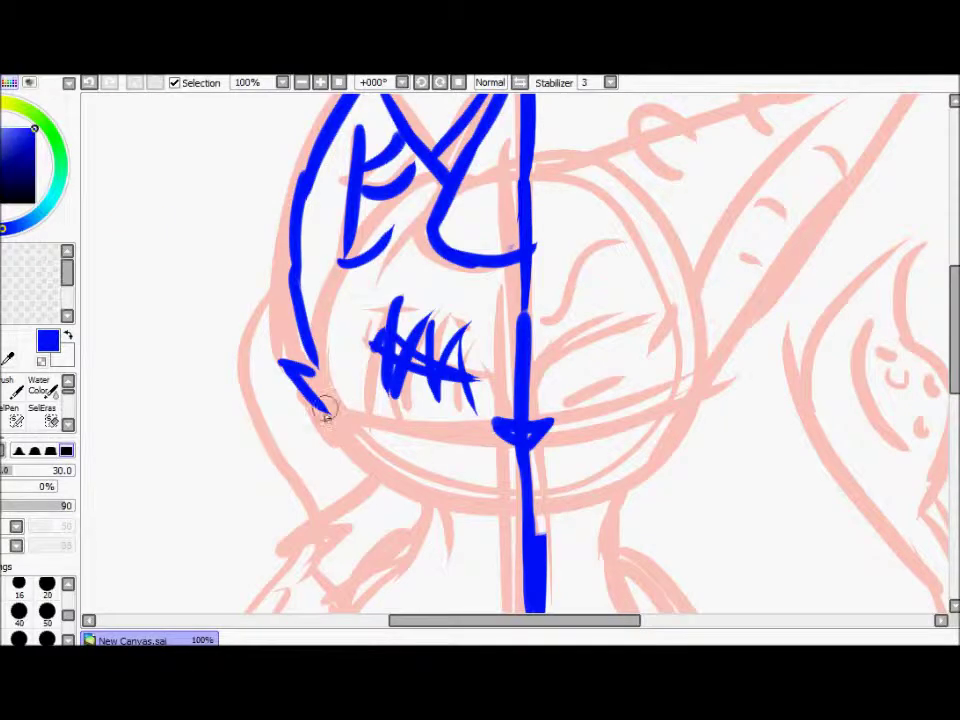
pyautogui.moveTo(325, 415)
pyautogui.mouseDown()
pyautogui.moveTo(337, 444)
pyautogui.moveTo(311, 489)
pyautogui.moveTo(355, 505)
pyautogui.mouseUp()
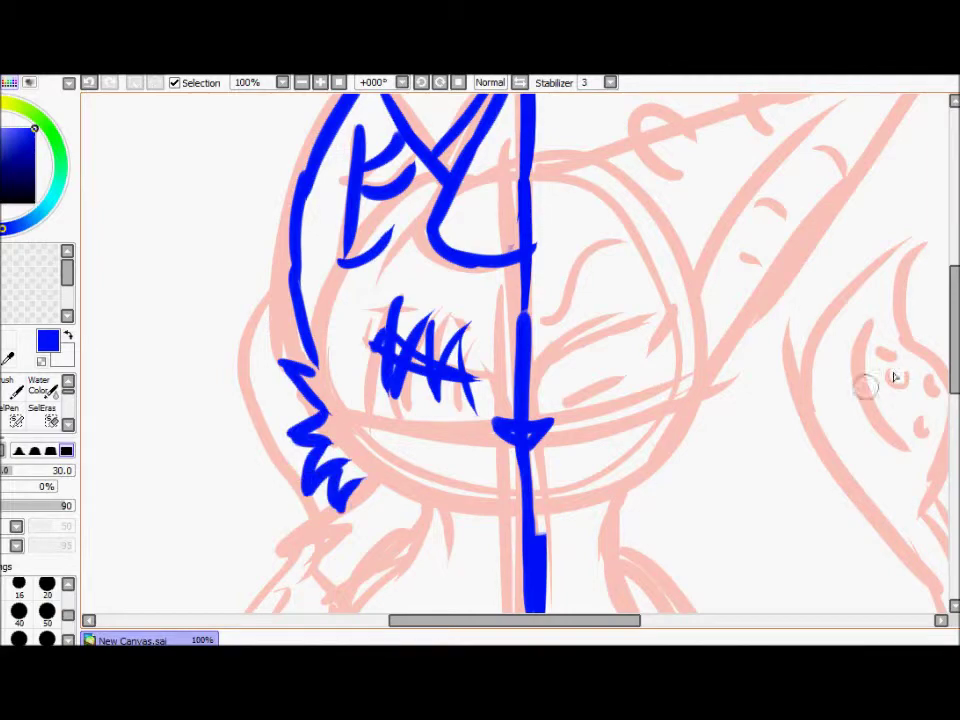
# Sketch the open eye on the right half of the face and the mouth lines under the nose
pyautogui.scroll(-3, 864, 386)
pyautogui.moveTo(549, 312)
pyautogui.mouseDown()
pyautogui.moveTo(570, 256)
pyautogui.moveTo(565, 263)
pyautogui.moveTo(661, 217)
pyautogui.moveTo(650, 265)
pyautogui.mouseUp()
pyautogui.moveTo(574, 304); pyautogui.dragTo(625, 290)
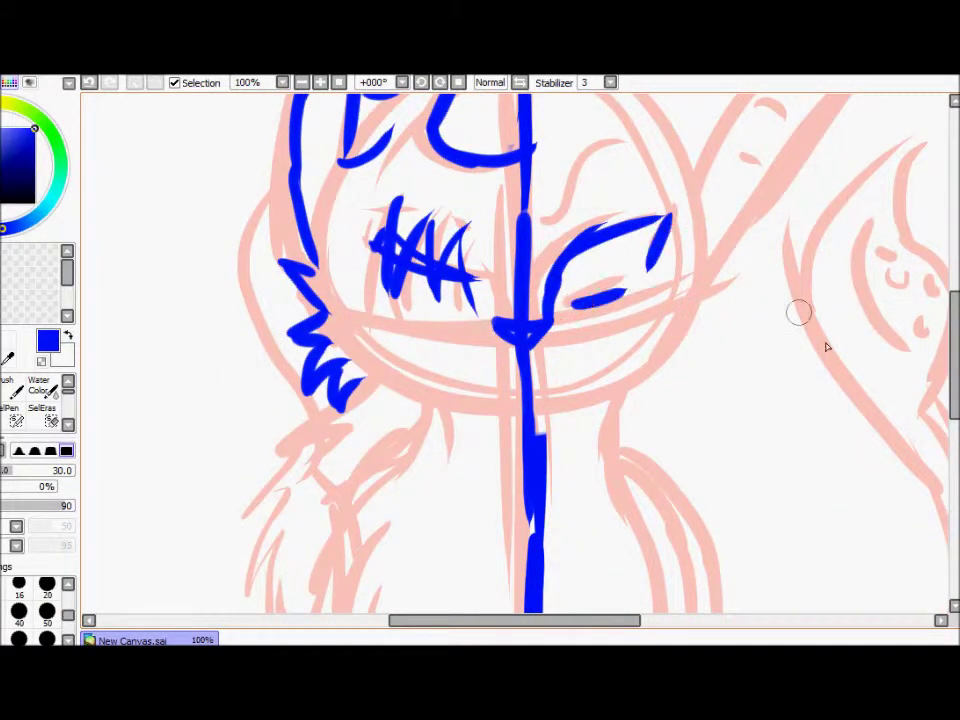
pyautogui.scroll(-3, 530, 287)
pyautogui.scroll(-3, 949, 386)
pyautogui.scroll(12, 576, 280)
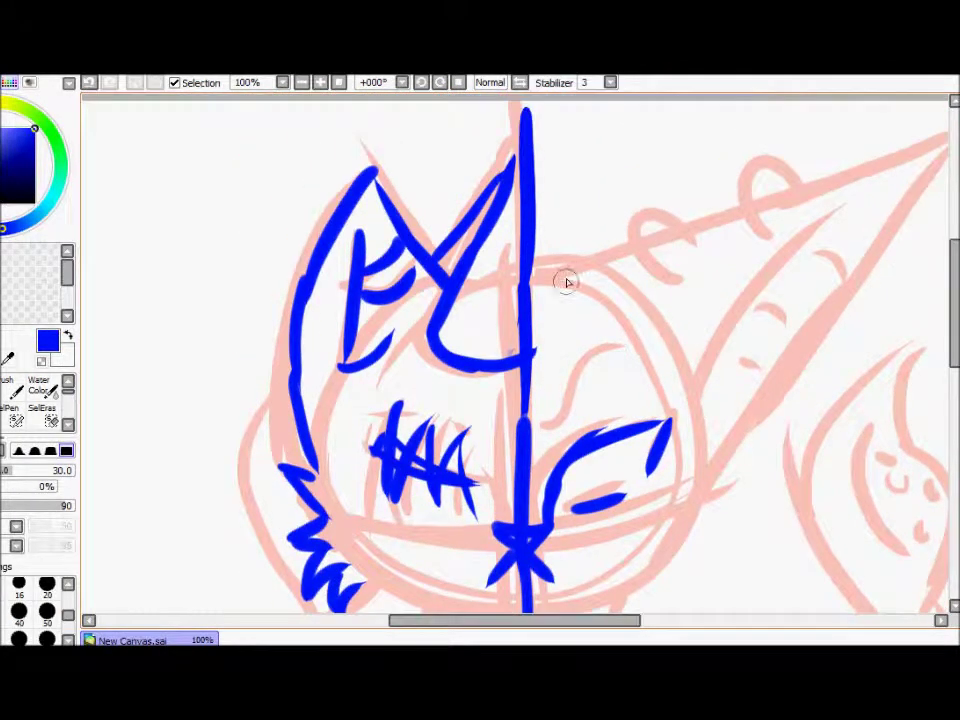
# Sketch the outline of the long pointed right ear and the jagged fur on the right cheek
pyautogui.moveTo(575, 276); pyautogui.dragTo(802, 197)
pyautogui.moveTo(603, 620); pyautogui.dragTo(634, 620)
pyautogui.moveTo(700, 195)
pyautogui.mouseDown()
pyautogui.moveTo(850, 150)
pyautogui.moveTo(590, 525)
pyautogui.mouseUp()
pyautogui.scroll(-4, 583, 435)
pyautogui.moveTo(608, 398); pyautogui.dragTo(632, 450)
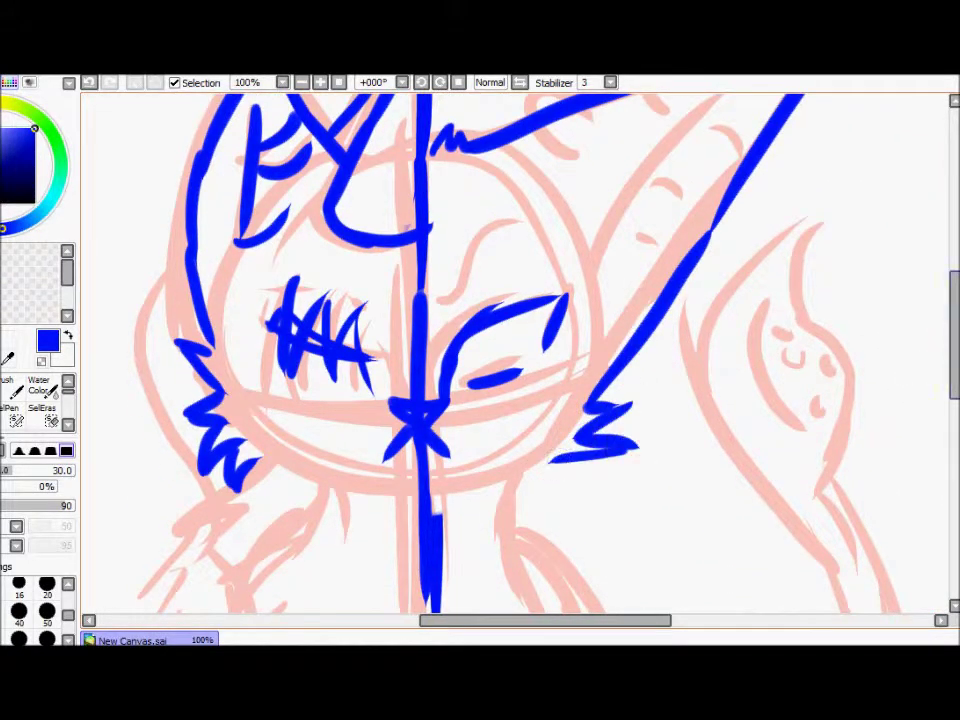
# Sketch the smooth right neck and chest line and the jagged fur chest outline on the left half
pyautogui.scroll(-9, 560, 300)
pyautogui.moveTo(575, 188); pyautogui.dragTo(513, 310)
pyautogui.moveTo(508, 266)
pyautogui.mouseDown()
pyautogui.moveTo(467, 576)
pyautogui.moveTo(452, 583)
pyautogui.mouseUp()
pyautogui.moveTo(250, 192)
pyautogui.mouseDown()
pyautogui.moveTo(300, 236)
pyautogui.moveTo(227, 377)
pyautogui.moveTo(259, 373)
pyautogui.moveTo(265, 437)
pyautogui.moveTo(348, 551)
pyautogui.moveTo(420, 595)
pyautogui.mouseUp()
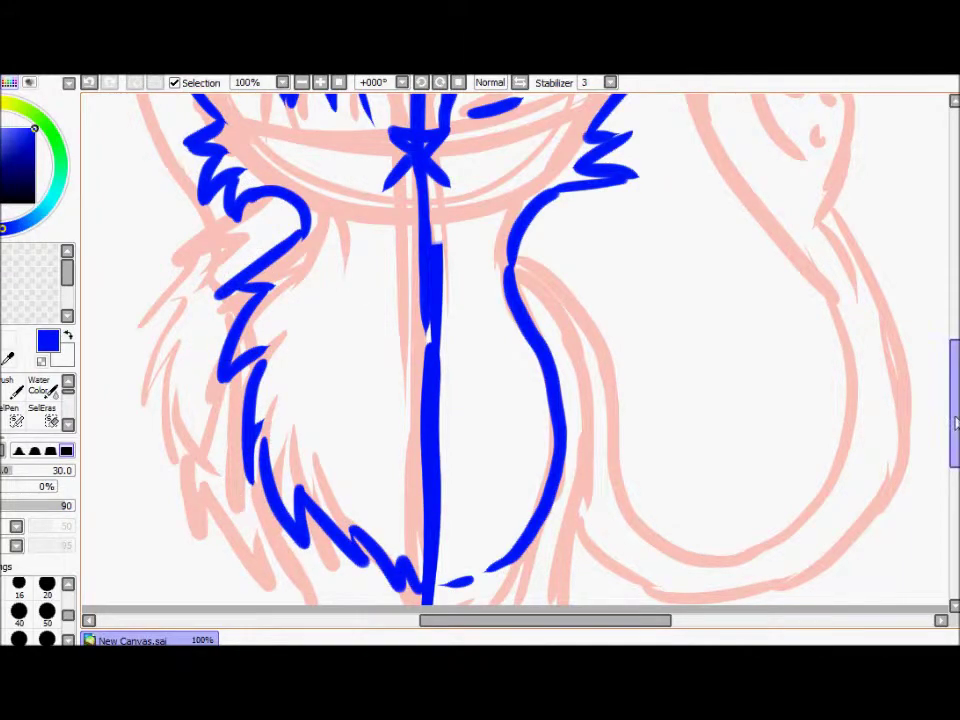
# Sketch the curved shape beside the left cheek and the long furry tuft hanging below it
pyautogui.scroll(5, 180, 199)
pyautogui.moveTo(180, 199); pyautogui.dragTo(165, 440)
pyautogui.scroll(-5, 225, 214)
pyautogui.moveTo(160, 285)
pyautogui.mouseDown()
pyautogui.moveTo(225, 214)
pyautogui.moveTo(227, 404)
pyautogui.mouseUp()
pyautogui.moveTo(302, 180); pyautogui.dragTo(242, 250)
pyautogui.moveTo(165, 300)
pyautogui.mouseDown()
pyautogui.moveTo(259, 508)
pyautogui.moveTo(302, 523)
pyautogui.moveTo(330, 570)
pyautogui.mouseUp()
pyautogui.moveTo(230, 200); pyautogui.dragTo(300, 170)
# Sketch the back line of the right half and the long tail curving up to its leaf-shaped tip
pyautogui.moveTo(512, 232)
pyautogui.mouseDown()
pyautogui.moveTo(561, 302)
pyautogui.moveTo(549, 519)
pyautogui.mouseUp()
pyautogui.moveTo(953, 470); pyautogui.dragTo(947, 450)
pyautogui.moveTo(553, 318)
pyautogui.mouseDown()
pyautogui.moveTo(692, 579)
pyautogui.moveTo(846, 396)
pyautogui.moveTo(815, 305)
pyautogui.mouseUp()
pyautogui.moveTo(951, 413); pyautogui.dragTo(951, 438)
pyautogui.moveTo(565, 450)
pyautogui.mouseDown()
pyautogui.moveTo(735, 525)
pyautogui.moveTo(885, 407)
pyautogui.moveTo(872, 208)
pyautogui.mouseUp()
pyautogui.moveTo(951, 430); pyautogui.dragTo(951, 355)
pyautogui.moveTo(846, 605)
pyautogui.mouseDown()
pyautogui.moveTo(816, 506)
pyautogui.moveTo(807, 176)
pyautogui.moveTo(878, 495)
pyautogui.mouseUp()
# Add the inner curve and a cluster of round spots inside the tail tip
pyautogui.moveTo(763, 248); pyautogui.dragTo(820, 420)
pyautogui.click(797, 292)
pyautogui.click(812, 326)
pyautogui.click(822, 376)
pyautogui.click(832, 302)
pyautogui.click(837, 342)
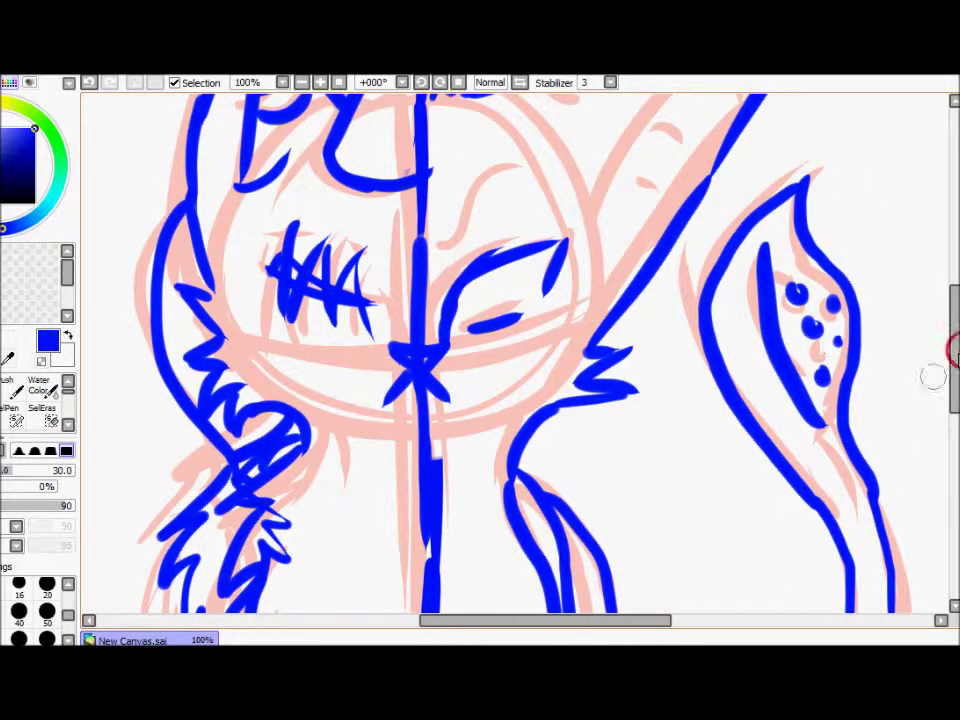
# Add the right ear's inner lines, ridges and ring piercings, and sketch the eyebrow above the open eye
pyautogui.moveTo(953, 350); pyautogui.dragTo(951, 290)
pyautogui.moveTo(531, 354)
pyautogui.mouseDown()
pyautogui.moveTo(665, 325)
pyautogui.moveTo(595, 445)
pyautogui.mouseUp()
pyautogui.moveTo(718, 312); pyautogui.dragTo(733, 332)
pyautogui.moveTo(662, 378); pyautogui.dragTo(690, 402)
pyautogui.moveTo(540, 295); pyautogui.dragTo(570, 275)
pyautogui.moveTo(622, 432); pyautogui.dragTo(648, 460)
pyautogui.moveTo(530, 300); pyautogui.dragTo(575, 335)
pyautogui.moveTo(650, 255); pyautogui.dragTo(688, 238)
pyautogui.scroll(-5, 926, 300)
pyautogui.moveTo(515, 135); pyautogui.dragTo(445, 215)
# Ink the left horn in black over the faded blue sketch, using a brush size of 20
pyautogui.scroll(2, 940, 333)
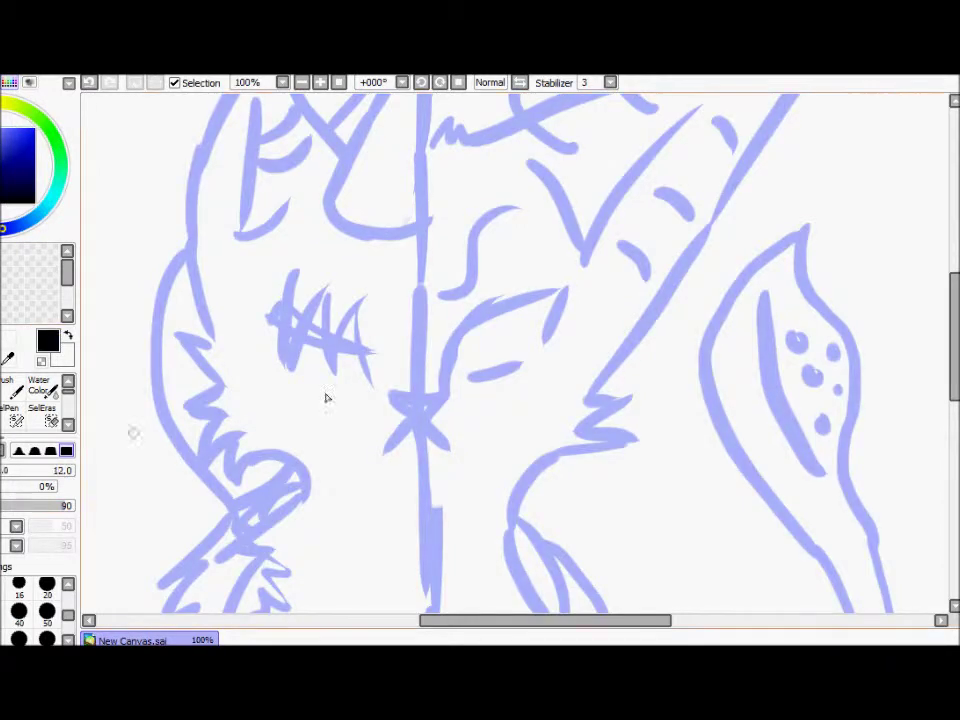
pyautogui.scroll(4, 515, 350)
pyautogui.moveTo(413, 222)
pyautogui.mouseDown()
pyautogui.moveTo(331, 404)
pyautogui.moveTo(407, 442)
pyautogui.mouseUp()
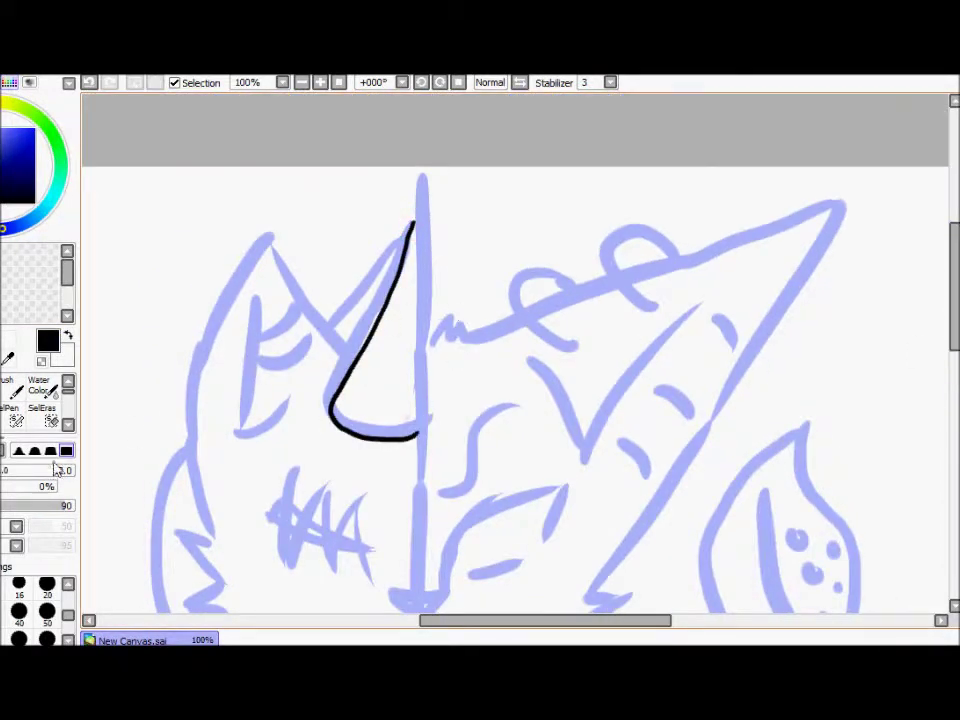
pyautogui.click(57, 470)
pyautogui.hotkey('ctrl', 'z')
pyautogui.moveTo(411, 225)
pyautogui.mouseDown()
pyautogui.moveTo(349, 390)
pyautogui.moveTo(418, 424)
pyautogui.mouseUp()
pyautogui.moveTo(422, 174); pyautogui.dragTo(418, 470)
pyautogui.hotkey('ctrl', 'z')
pyautogui.click(68, 425)
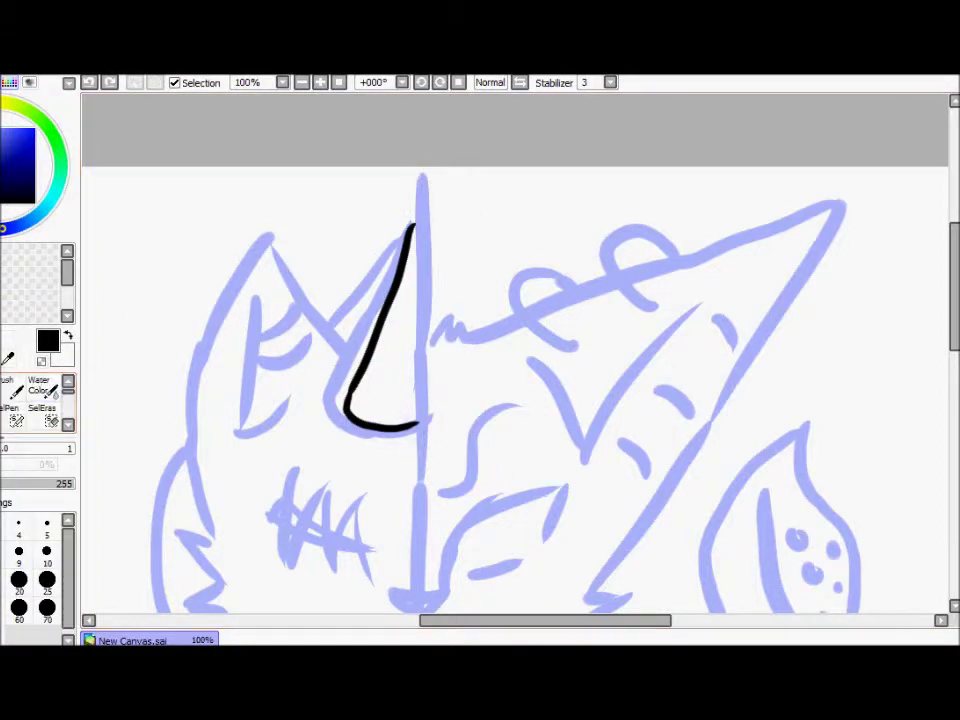
pyautogui.click(52, 423)
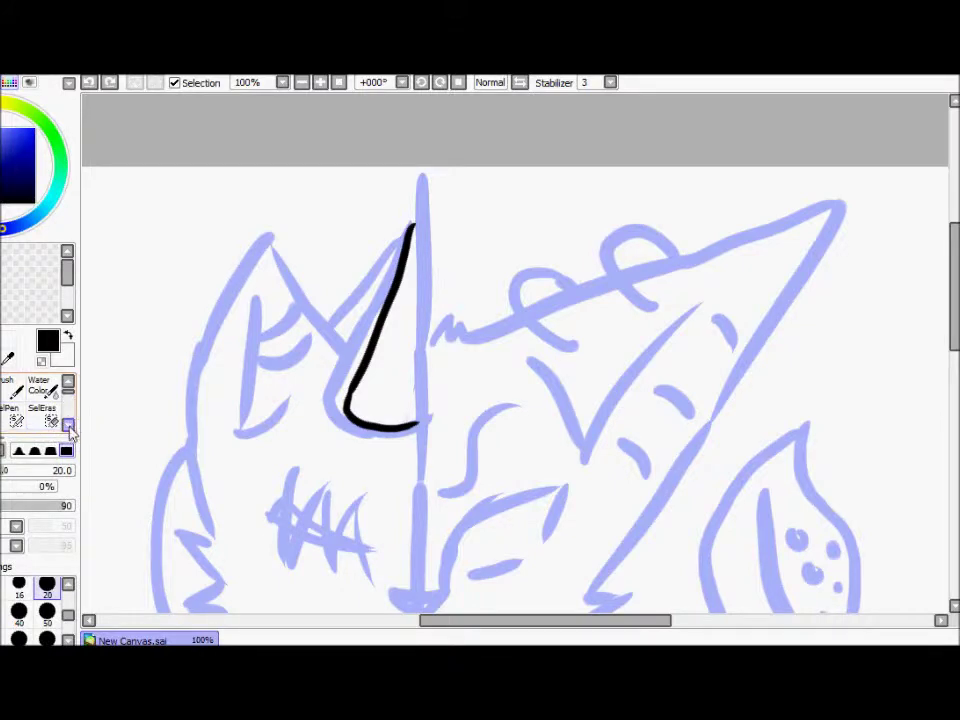
pyautogui.click(69, 426)
pyautogui.moveTo(422, 189); pyautogui.dragTo(439, 289)
pyautogui.hotkey('ctrl', 'z')
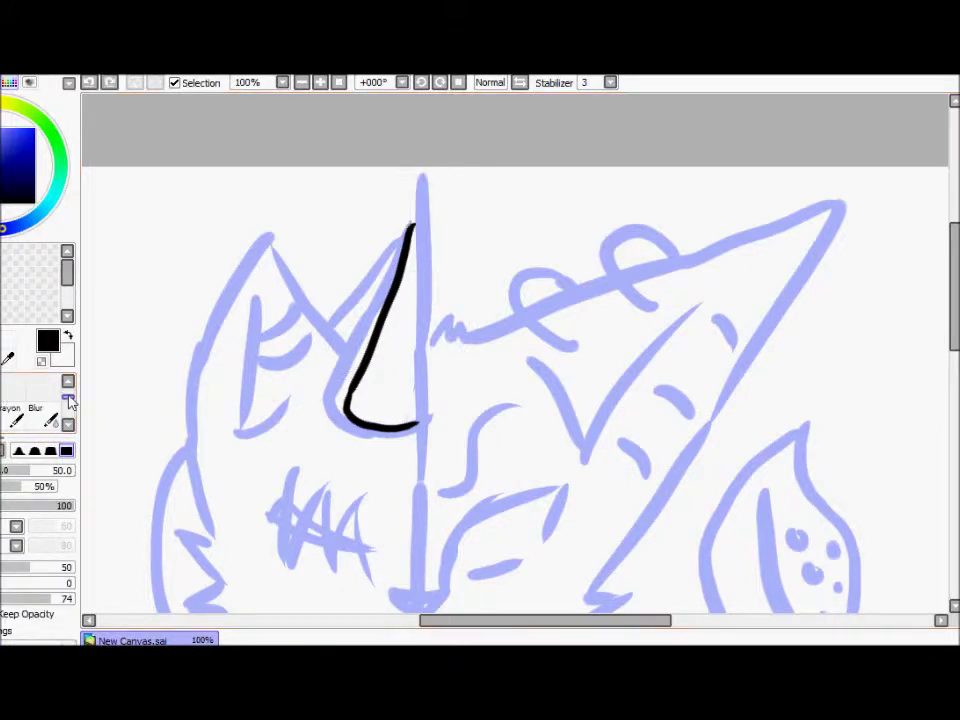
pyautogui.click(67, 390)
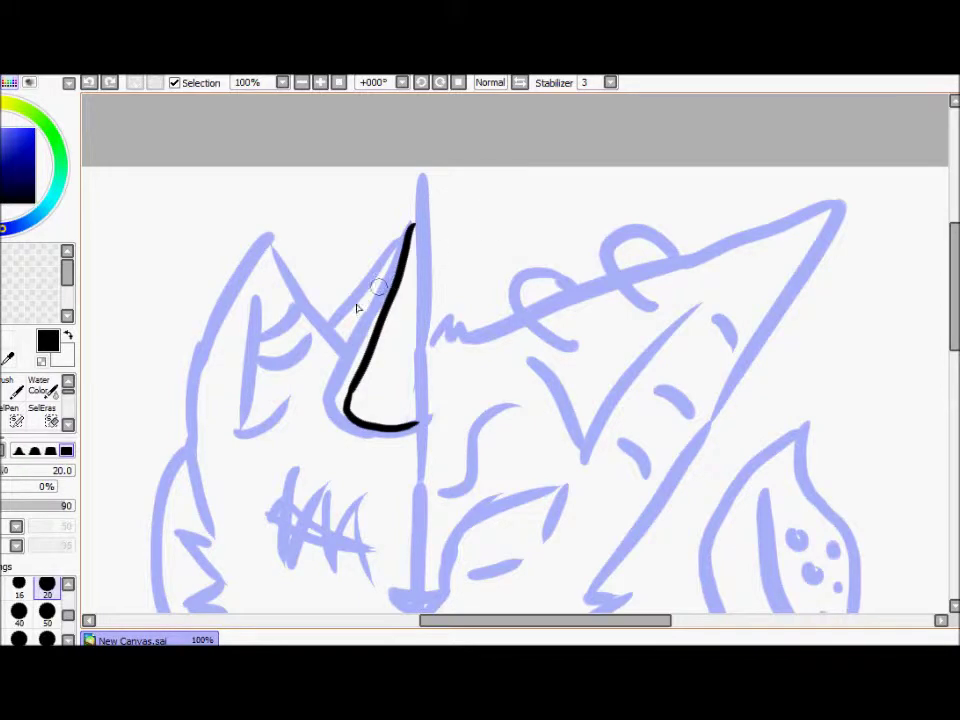
# Ink the vertical dividing line in black from above the head down to the canvas's lower edge
pyautogui.moveTo(423, 180); pyautogui.dragTo(423, 483)
pyautogui.moveTo(950, 312); pyautogui.dragTo(950, 395)
pyautogui.moveTo(420, 193); pyautogui.dragTo(421, 402)
pyautogui.moveTo(953, 390); pyautogui.dragTo(953, 432)
pyautogui.moveTo(418, 205); pyautogui.dragTo(424, 572)
# Ink the left ear's outline and the jagged left cheek fur in black
pyautogui.scroll(5, 424, 560)
pyautogui.moveTo(372, 292); pyautogui.dragTo(293, 190)
pyautogui.moveTo(203, 250); pyautogui.dragTo(214, 446)
pyautogui.hotkey('ctrl', 'z')
pyautogui.moveTo(266, 146)
pyautogui.mouseDown()
pyautogui.moveTo(214, 452)
pyautogui.moveTo(177, 445)
pyautogui.mouseUp()
pyautogui.moveTo(177, 445)
pyautogui.mouseDown()
pyautogui.moveTo(222, 488)
pyautogui.moveTo(208, 572)
pyautogui.moveTo(292, 568)
pyautogui.mouseUp()
# Ink the stitched eye and the inner lines of the left ear
pyautogui.moveTo(370, 460)
pyautogui.mouseDown()
pyautogui.moveTo(274, 422)
pyautogui.moveTo(372, 462)
pyautogui.mouseUp()
pyautogui.moveTo(290, 385); pyautogui.dragTo(298, 478)
pyautogui.moveTo(358, 405); pyautogui.dragTo(375, 495)
pyautogui.moveTo(263, 180); pyautogui.dragTo(250, 340)
pyautogui.moveTo(272, 272); pyautogui.dragTo(328, 243)
# Ink the curve beside the left cheek and the furry tuft with its inner fur lines
pyautogui.scroll(-3, 720, 428)
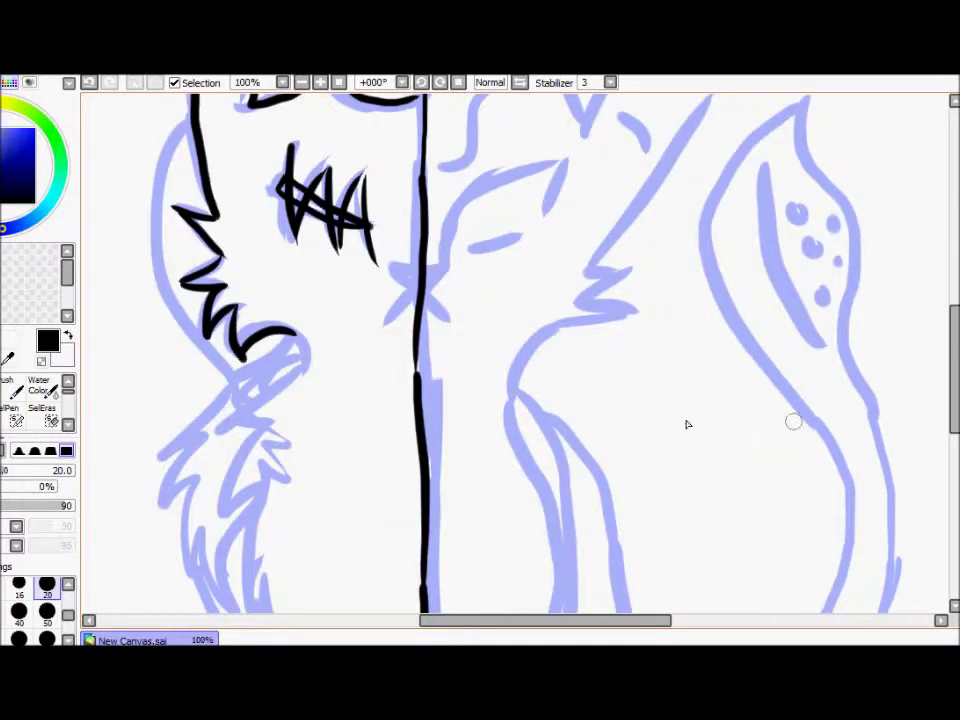
pyautogui.moveTo(298, 376); pyautogui.dragTo(230, 550)
pyautogui.hotkey('ctrl', 'z')
pyautogui.moveTo(166, 115); pyautogui.dragTo(240, 440)
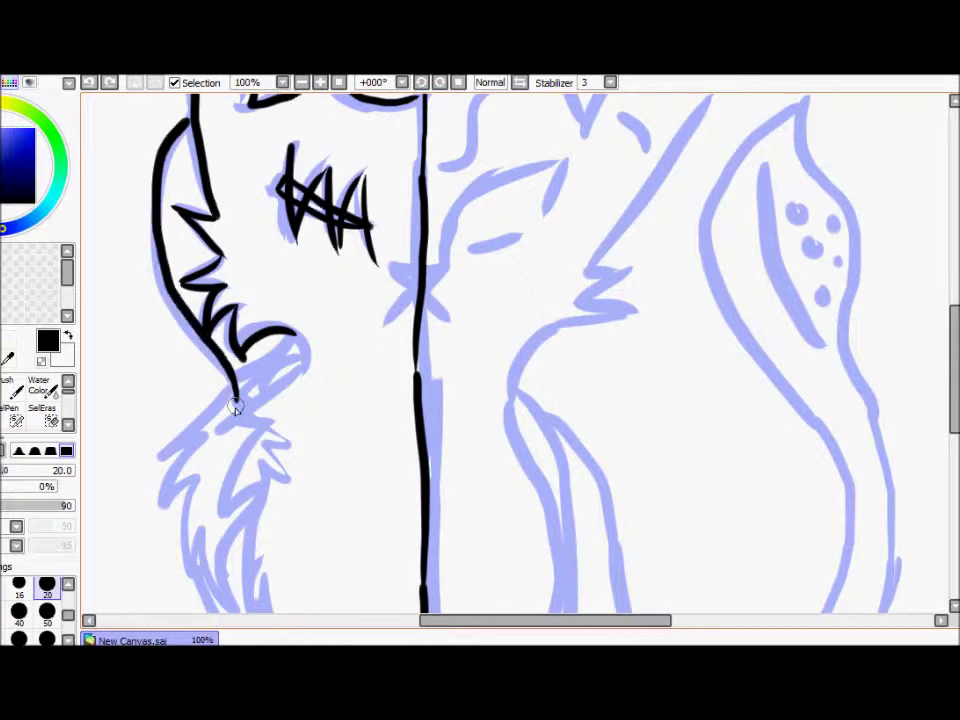
pyautogui.scroll(-2, 220, 261)
pyautogui.moveTo(219, 261)
pyautogui.mouseDown()
pyautogui.moveTo(186, 440)
pyautogui.moveTo(258, 503)
pyautogui.mouseUp()
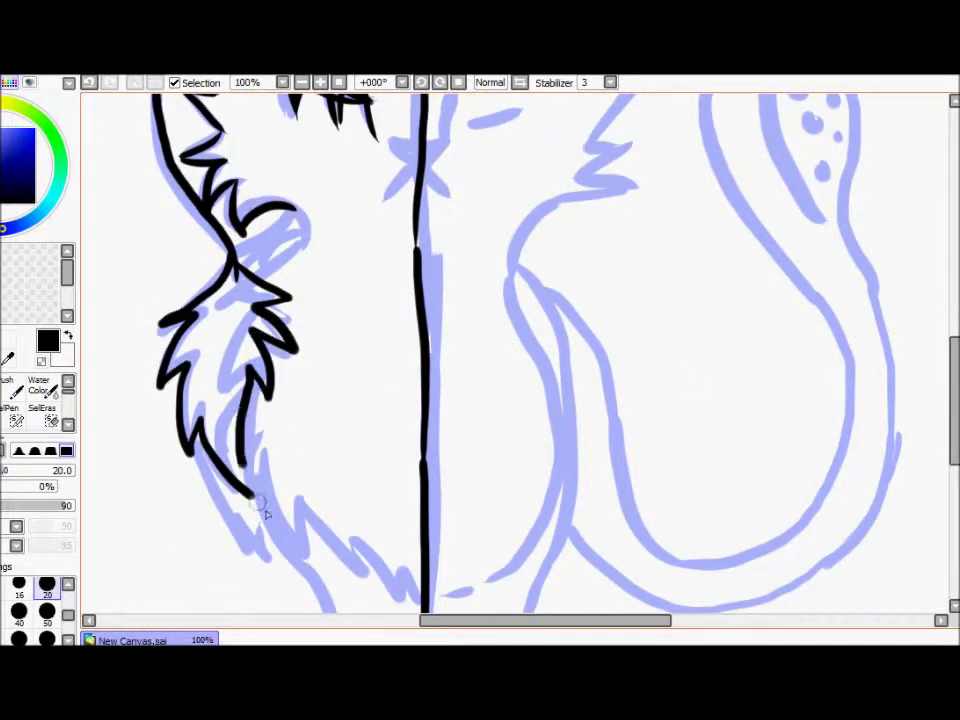
pyautogui.moveTo(237, 295); pyautogui.dragTo(213, 378)
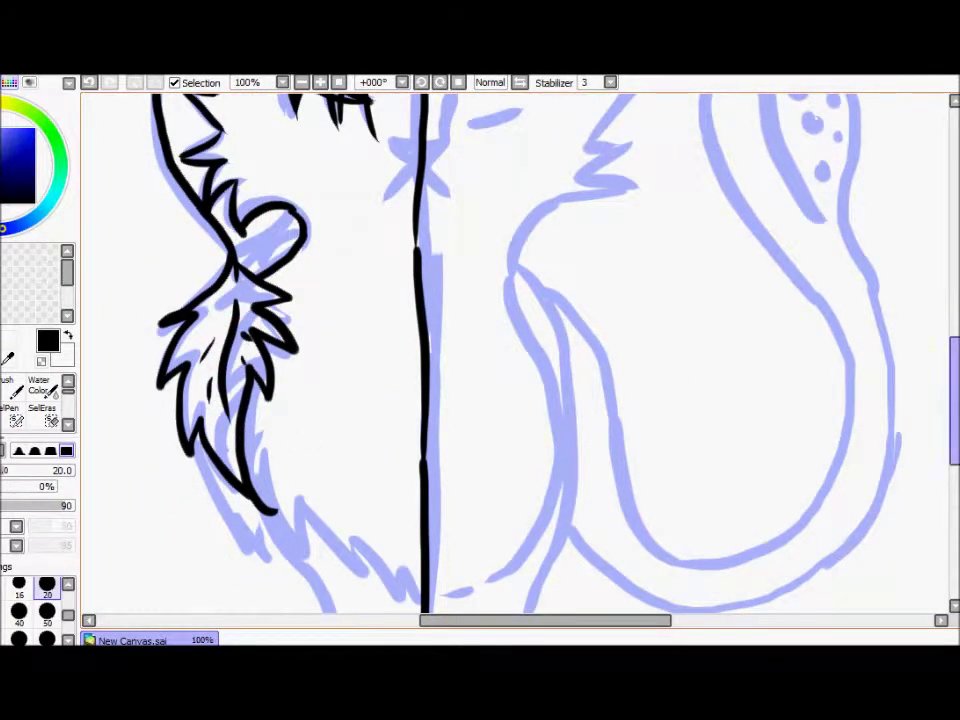
# Ink the left half's jagged chest fur down to the canvas edge and finish the tuft's loop and lower fur
pyautogui.scroll(-2, 700, 360)
pyautogui.moveTo(242, 317)
pyautogui.mouseDown()
pyautogui.moveTo(378, 442)
pyautogui.moveTo(415, 462)
pyautogui.mouseUp()
pyautogui.moveTo(369, 404); pyautogui.dragTo(325, 468)
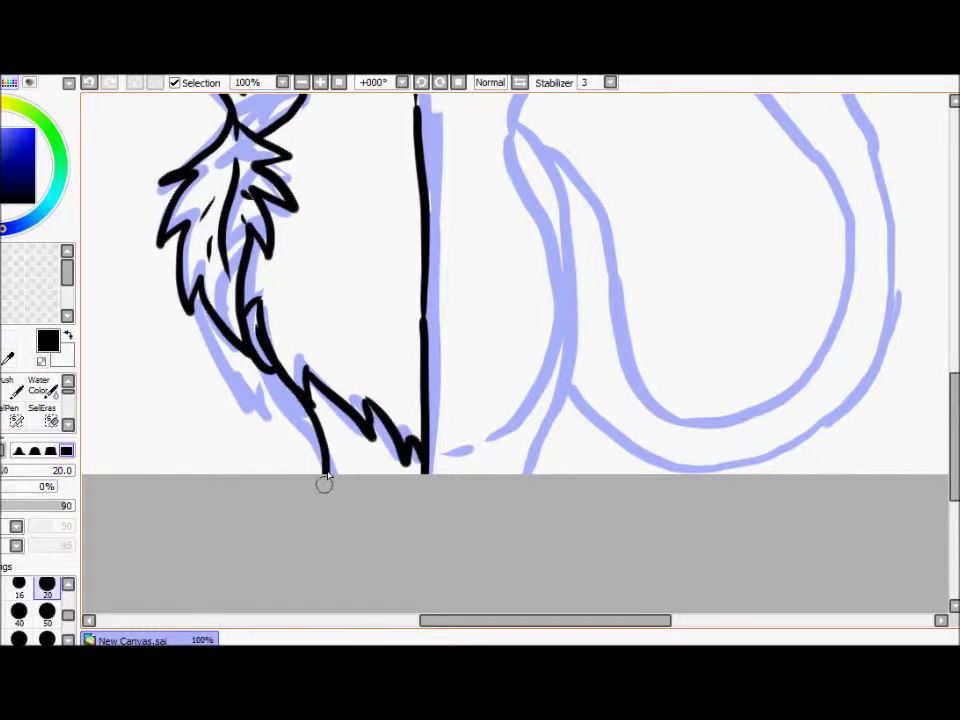
pyautogui.scroll(2, 925, 443)
pyautogui.moveTo(289, 214); pyautogui.dragTo(232, 272)
pyautogui.moveTo(204, 450); pyautogui.dragTo(295, 575)
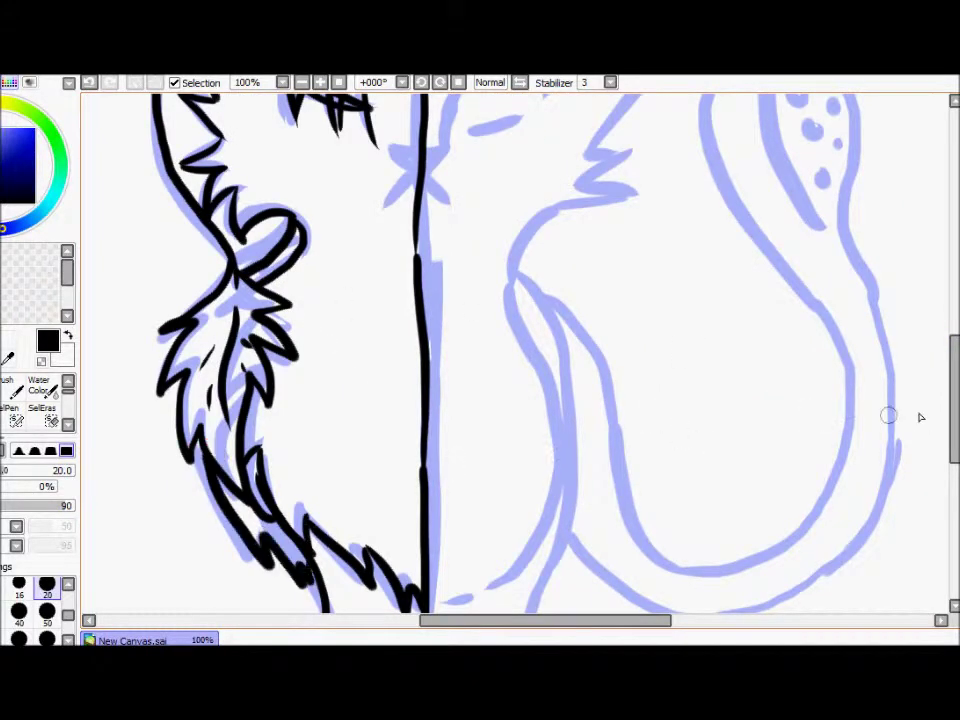
# Ink the right ear with its ring piercings, inner outline and ridges, plus the right cheek fur
pyautogui.scroll(5, 816, 411)
pyautogui.moveTo(480, 272)
pyautogui.mouseDown()
pyautogui.moveTo(771, 154)
pyautogui.moveTo(836, 139)
pyautogui.moveTo(617, 499)
pyautogui.moveTo(594, 558)
pyautogui.moveTo(545, 583)
pyautogui.mouseUp()
pyautogui.moveTo(534, 286)
pyautogui.mouseDown()
pyautogui.moveTo(762, 180)
pyautogui.moveTo(740, 270)
pyautogui.mouseUp()
pyautogui.moveTo(715, 275)
pyautogui.mouseDown()
pyautogui.moveTo(673, 300)
pyautogui.moveTo(665, 360)
pyautogui.mouseUp()
pyautogui.moveTo(525, 265); pyautogui.dragTo(555, 214)
pyautogui.moveTo(600, 170); pyautogui.dragTo(640, 215)
pyautogui.moveTo(625, 380); pyautogui.dragTo(645, 440)
# Ink the nose and mouth, the open eye with its slit pupil, and the eyebrow above it
pyautogui.scroll(-3, 945, 345)
pyautogui.moveTo(445, 395); pyautogui.dragTo(401, 392)
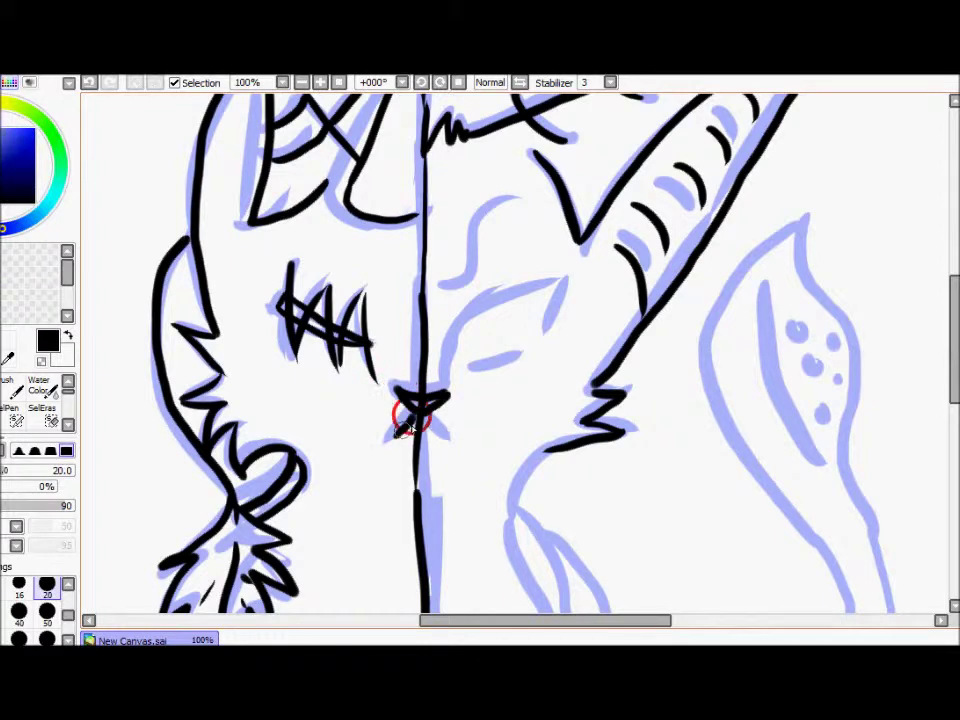
pyautogui.moveTo(456, 352)
pyautogui.mouseDown()
pyautogui.moveTo(519, 306)
pyautogui.moveTo(471, 364)
pyautogui.moveTo(530, 349)
pyautogui.mouseUp()
pyautogui.moveTo(485, 244); pyautogui.dragTo(545, 235)
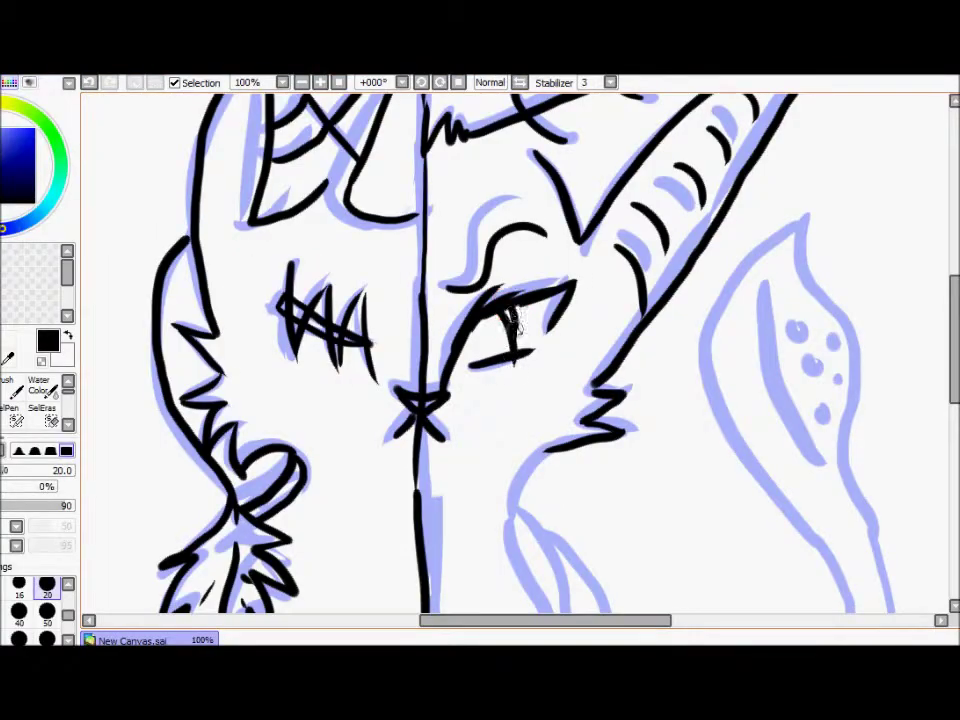
# Ink the right half's neck, chest and back lines down to the canvas edge
pyautogui.scroll(-5, 948, 403)
pyautogui.moveTo(540, 235)
pyautogui.mouseDown()
pyautogui.moveTo(525, 347)
pyautogui.moveTo(462, 605)
pyautogui.mouseUp()
pyautogui.scroll(-2, 515, 200)
pyautogui.moveTo(515, 200)
pyautogui.mouseDown()
pyautogui.moveTo(555, 470)
pyautogui.moveTo(525, 545)
pyautogui.mouseUp()
# Ink the long curved tail and its leaf-shaped tip with the inner curve and small scale marks
pyautogui.scroll(1, 525, 545)
pyautogui.moveTo(520, 245)
pyautogui.mouseDown()
pyautogui.moveTo(610, 358)
pyautogui.moveTo(806, 471)
pyautogui.moveTo(831, 289)
pyautogui.mouseUp()
pyautogui.moveTo(568, 489)
pyautogui.mouseDown()
pyautogui.moveTo(885, 454)
pyautogui.moveTo(878, 245)
pyautogui.mouseUp()
pyautogui.scroll(5, 955, 400)
pyautogui.moveTo(780, 470)
pyautogui.mouseDown()
pyautogui.moveTo(793, 160)
pyautogui.moveTo(846, 364)
pyautogui.mouseUp()
pyautogui.moveTo(778, 215); pyautogui.dragTo(812, 323)
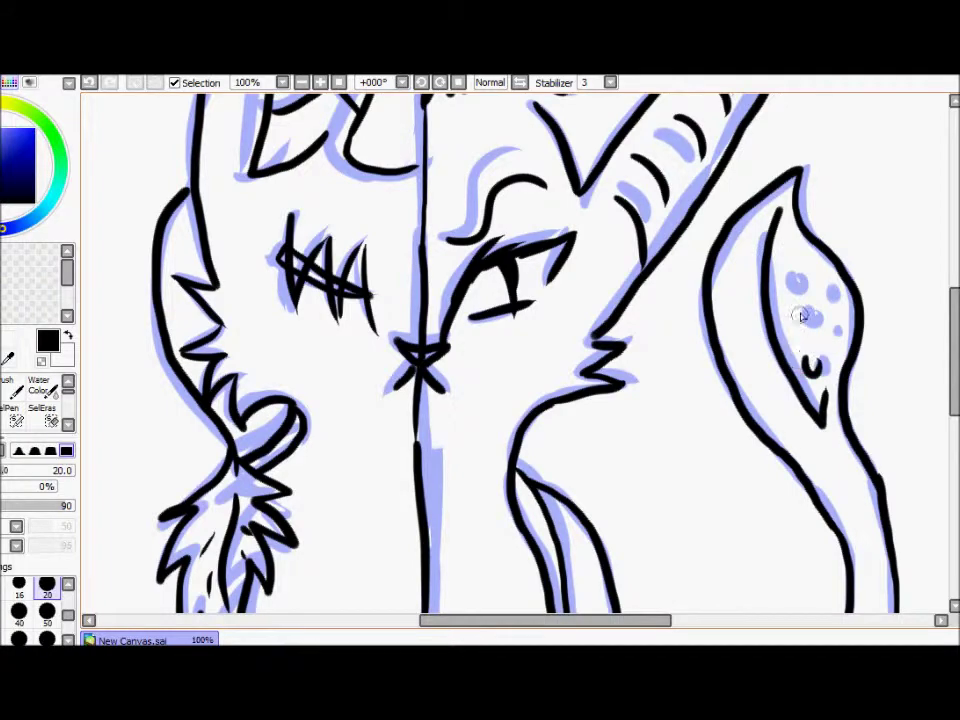
# Crop the canvas to a selection that trims its left margin, and hide the blue sketch
pyautogui.moveTo(954, 330); pyautogui.dragTo(954, 385)
pyautogui.click(301, 82)
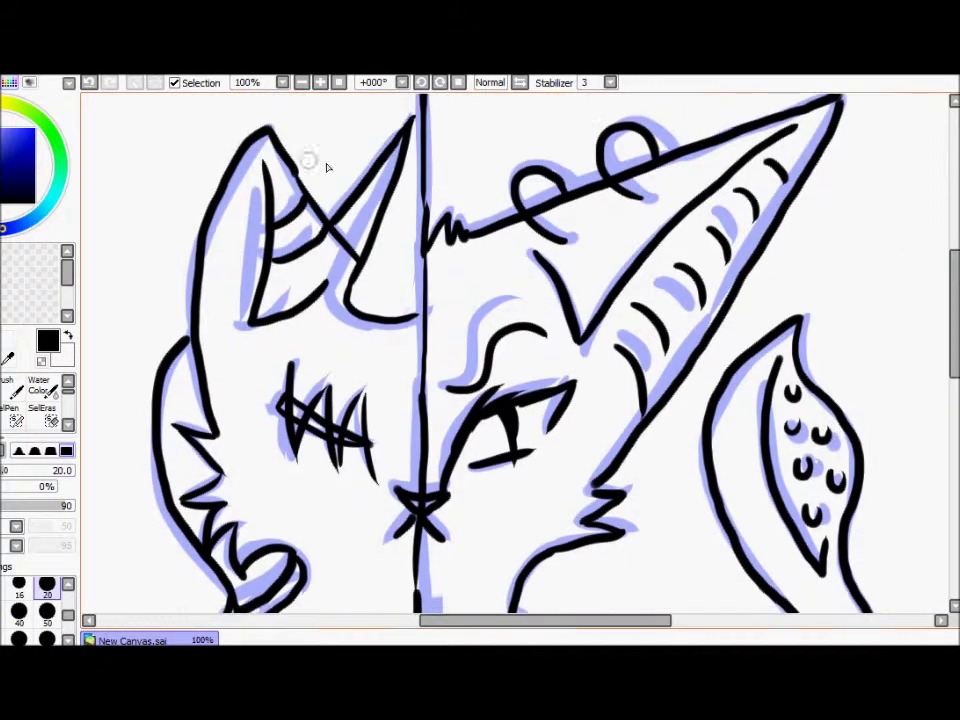
pyautogui.click(301, 82)
pyautogui.click(301, 82)
pyautogui.moveTo(957, 340); pyautogui.dragTo(957, 365)
pyautogui.moveTo(574, 621); pyautogui.dragTo(606, 621)
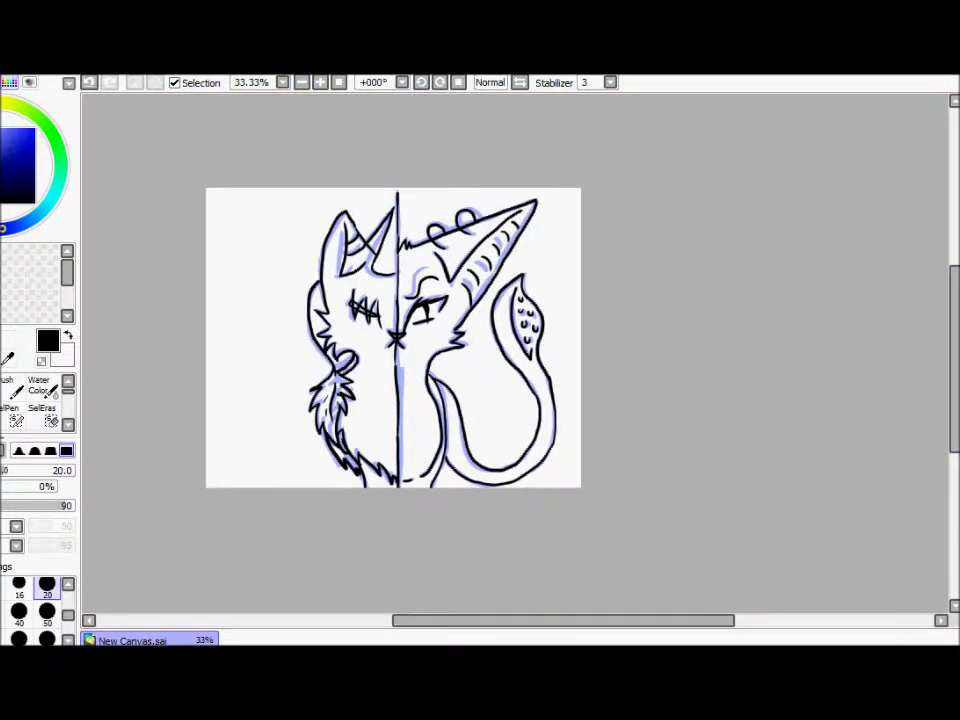
pyautogui.moveTo(257, 183); pyautogui.dragTo(580, 489)
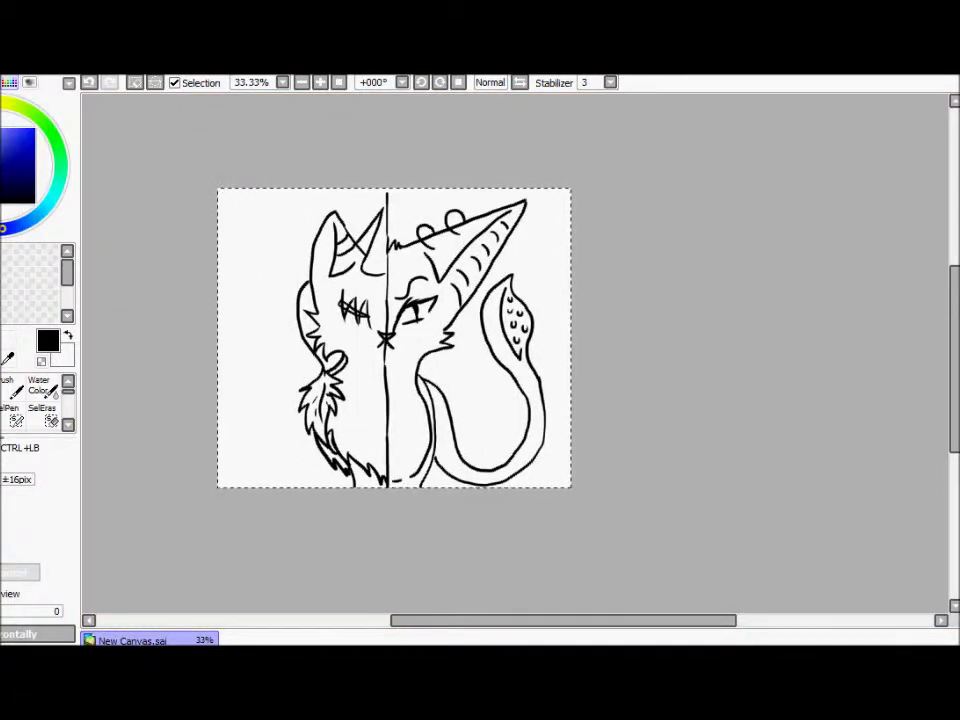
# Clear the selection and paint light grey behind the left half's line art with a size 120 brush
pyautogui.click(15, 390)
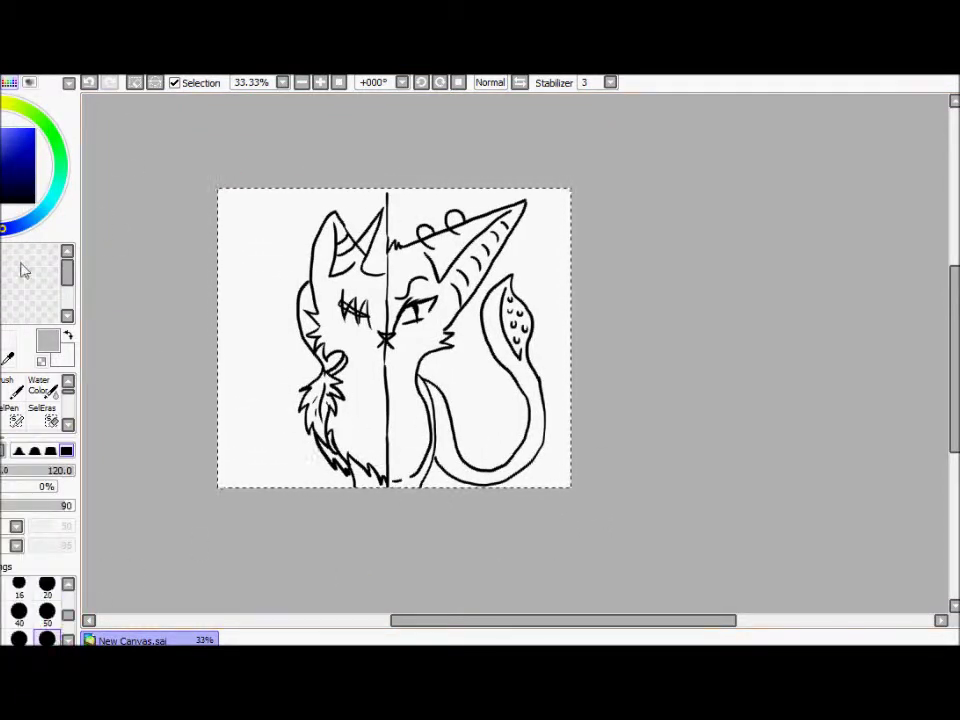
pyautogui.hotkey('ctrl', 'd')
pyautogui.moveTo(300, 362)
pyautogui.mouseDown()
pyautogui.moveTo(365, 462)
pyautogui.moveTo(354, 197)
pyautogui.moveTo(300, 261)
pyautogui.moveTo(297, 298)
pyautogui.mouseUp()
pyautogui.scroll(3, 515, 352)
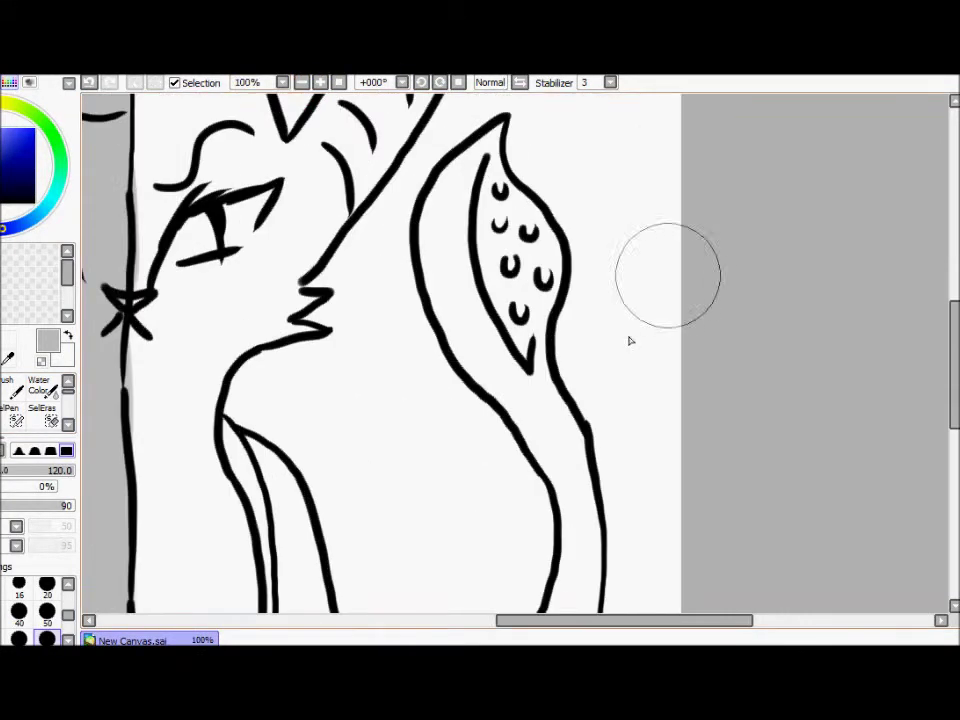
pyautogui.hscroll(-5, 515, 352)
pyautogui.scroll(3, 515, 352)
# Add black fur detail lines beside the left ear and a curved marking on the right cheek with a size 20 brush
pyautogui.click(19, 584)
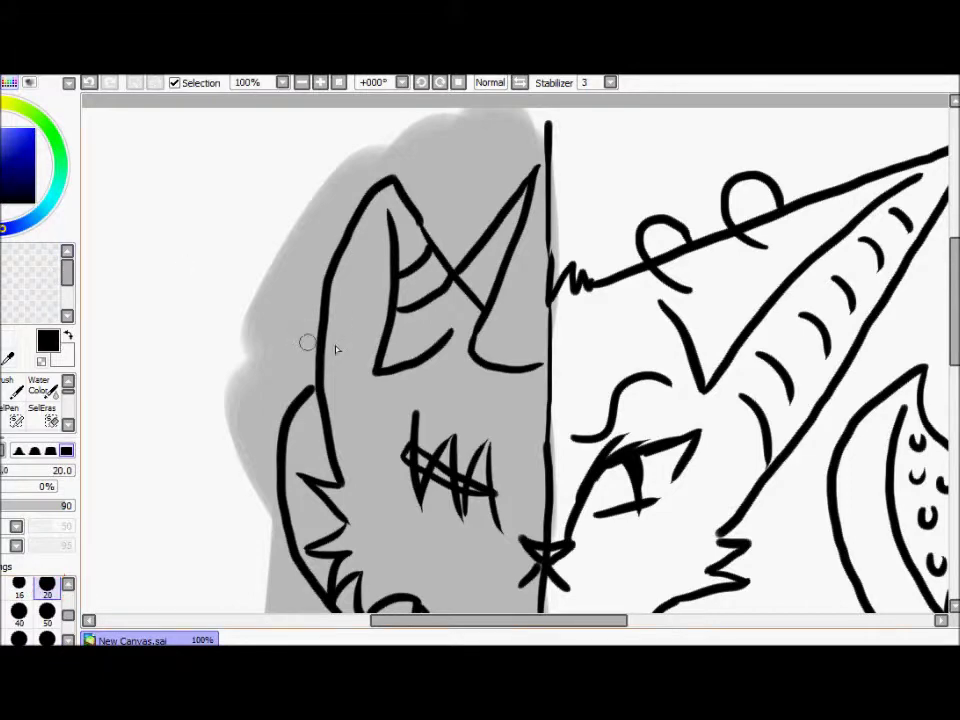
pyautogui.moveTo(341, 316); pyautogui.dragTo(351, 516)
pyautogui.moveTo(732, 470); pyautogui.dragTo(712, 528)
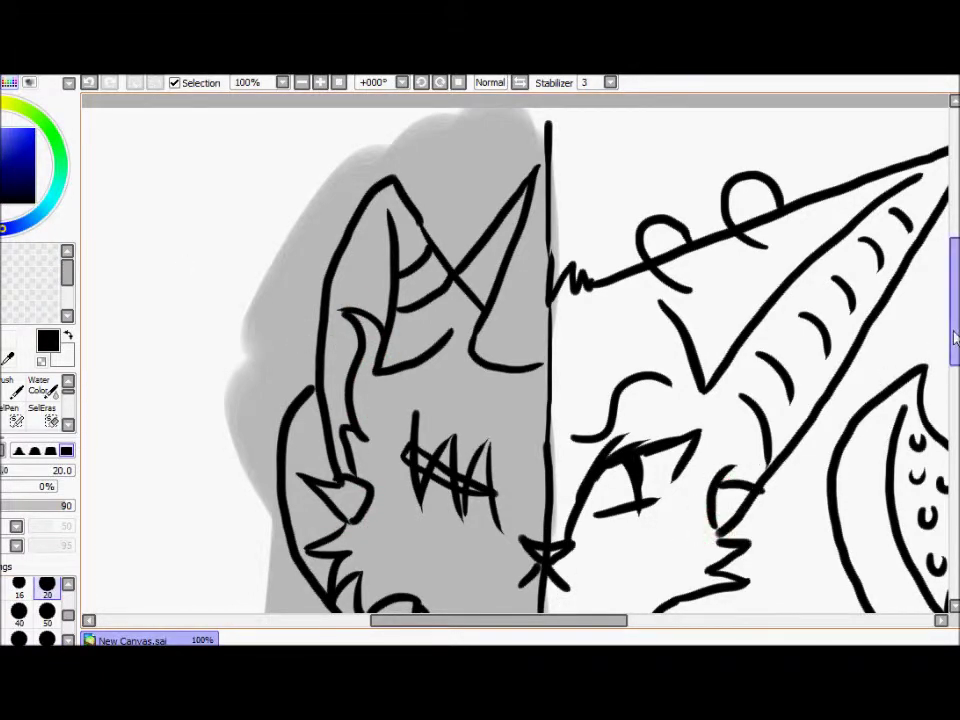
pyautogui.scroll(1, 947, 336)
pyautogui.scroll(-6, 955, 328)
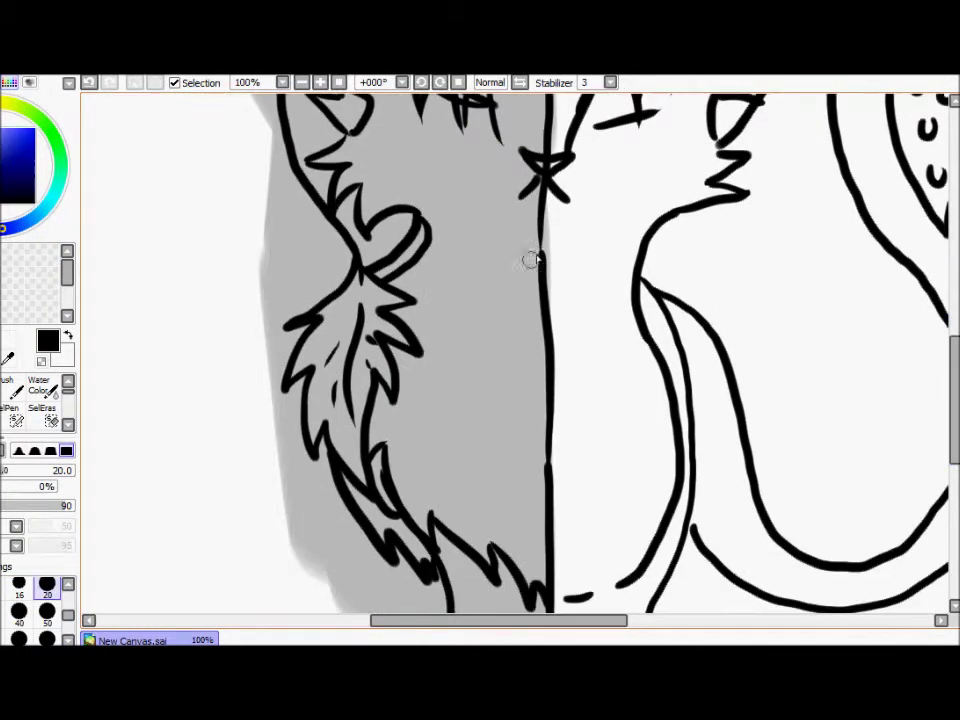
pyautogui.scroll(-2, 955, 422)
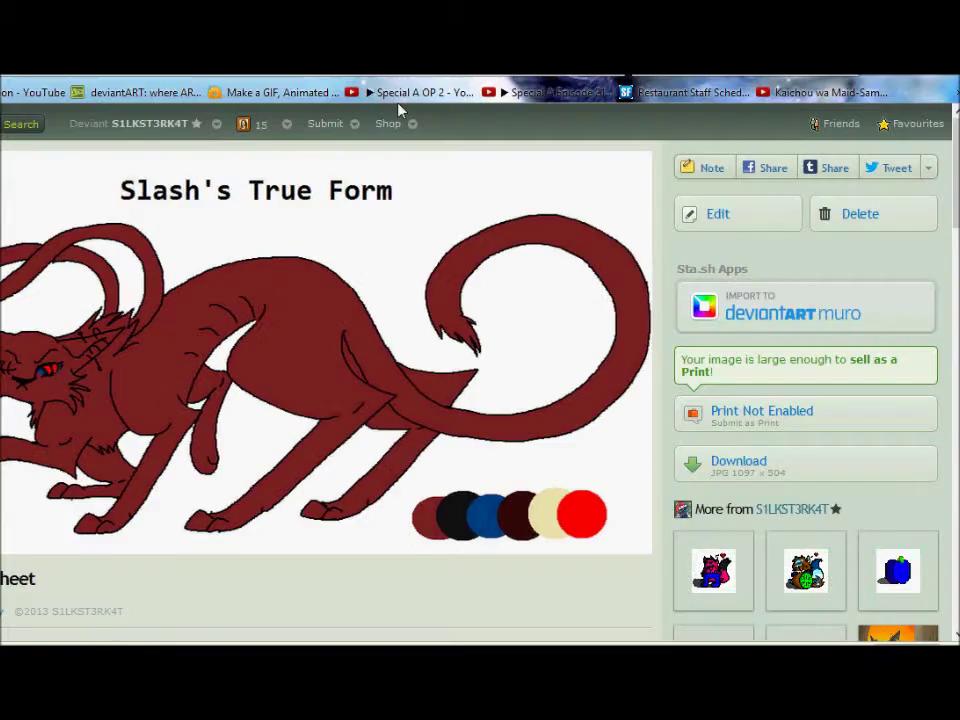
pyautogui.hotkey('ctrl', 't')
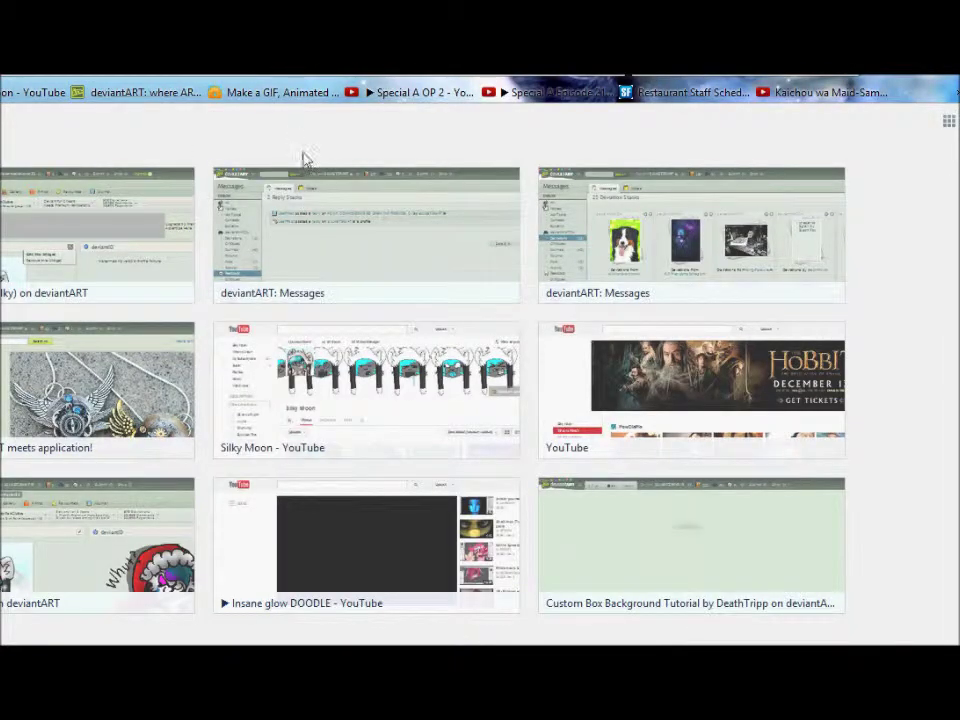
pyautogui.hotkey('ctrl', 'w')
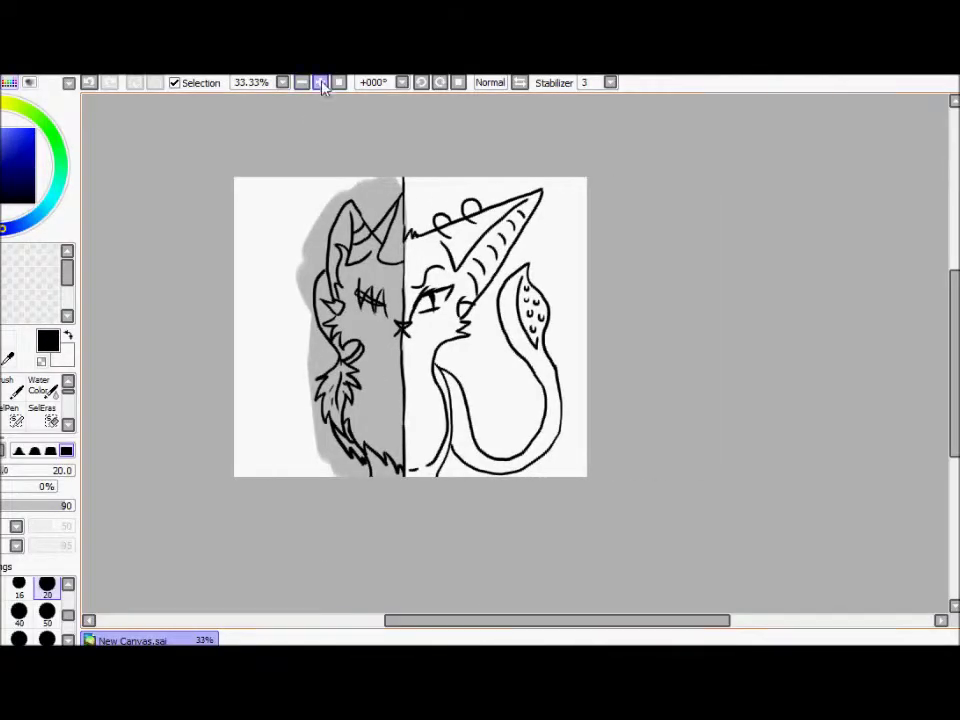
# Paint dark red behind the right half's line art with a size 120 brush, and sample the left half's grey
pyautogui.click(321, 83)
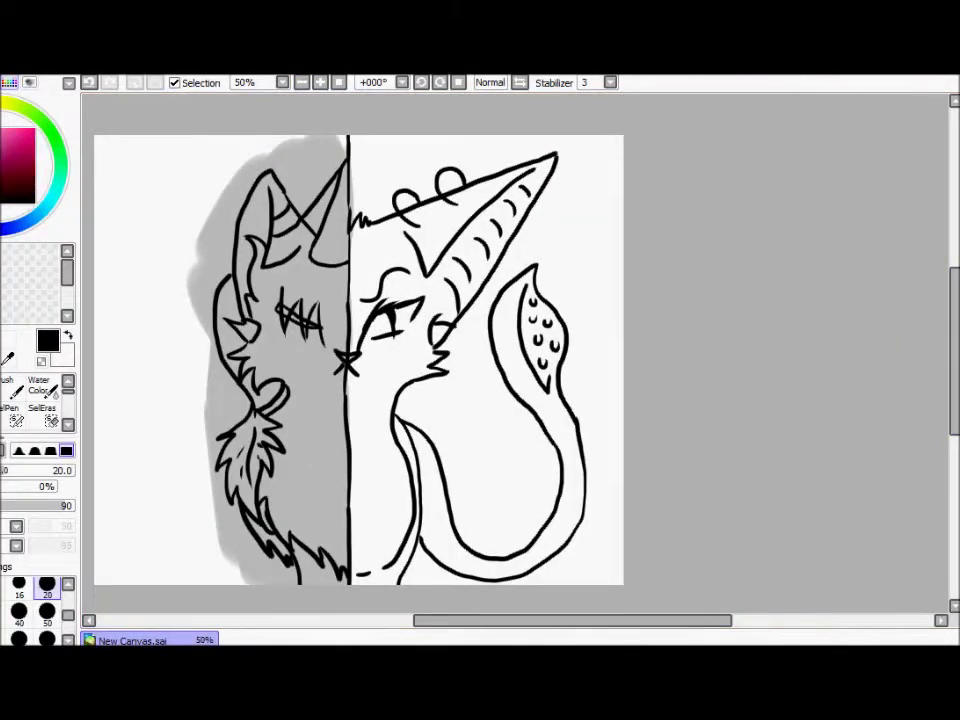
pyautogui.click(47, 638)
pyautogui.moveTo(430, 560); pyautogui.dragTo(568, 540)
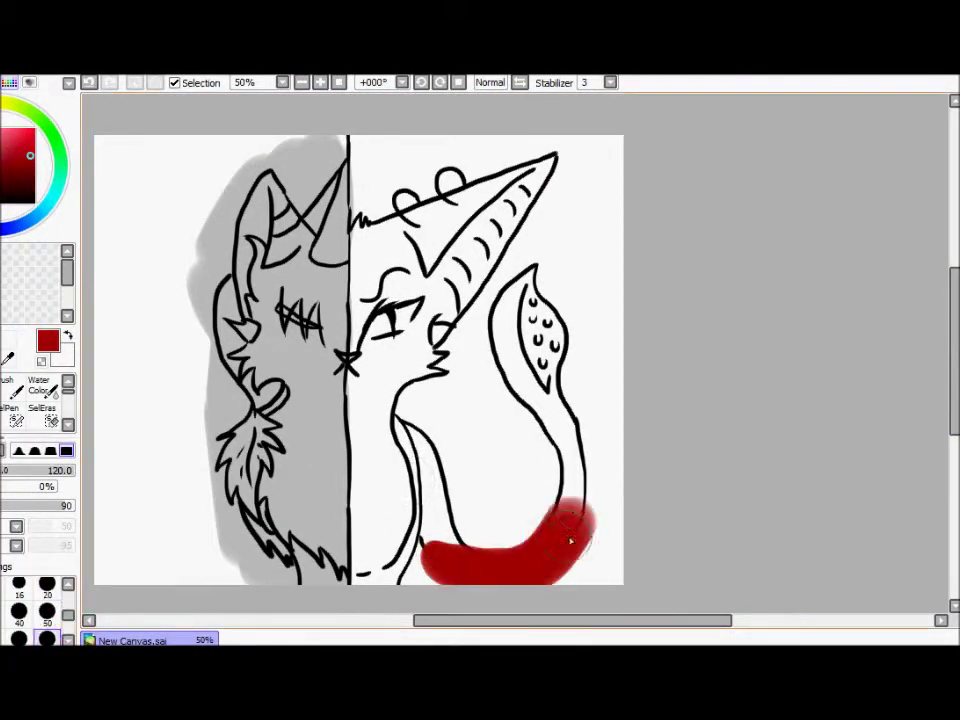
pyautogui.hotkey('ctrl', 'z')
pyautogui.moveTo(437, 544)
pyautogui.mouseDown()
pyautogui.moveTo(557, 343)
pyautogui.moveTo(535, 258)
pyautogui.moveTo(386, 175)
pyautogui.moveTo(372, 300)
pyautogui.moveTo(420, 278)
pyautogui.moveTo(376, 430)
pyautogui.moveTo(450, 561)
pyautogui.moveTo(542, 523)
pyautogui.mouseUp()
pyautogui.click(319, 83)
pyautogui.press('x')
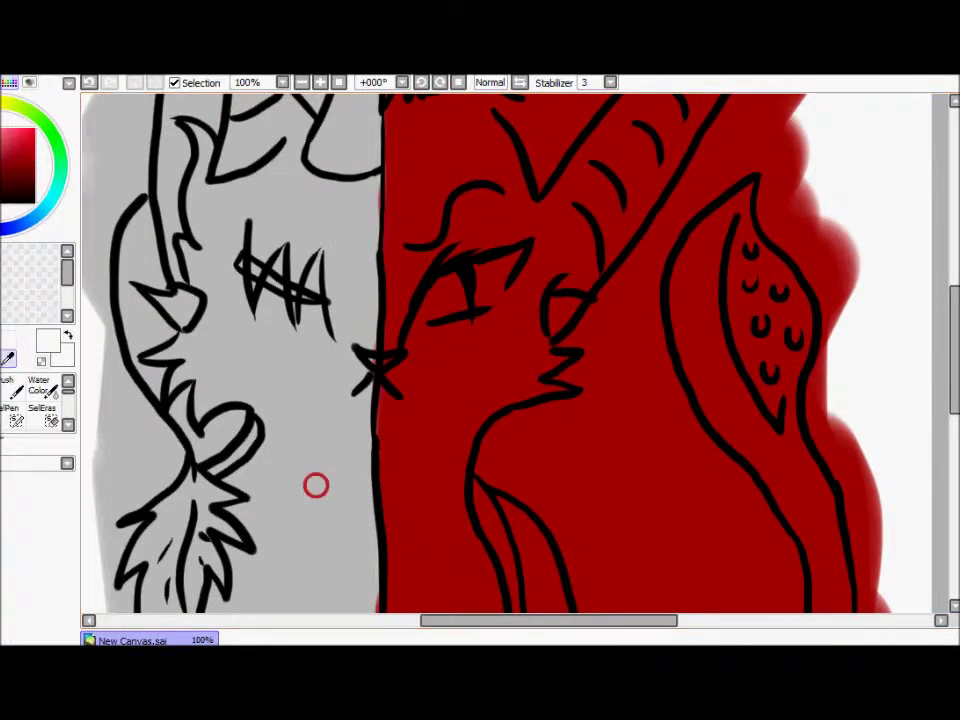
pyautogui.keyDown('alt'); pyautogui.click(366, 352); pyautogui.keyUp('alt')
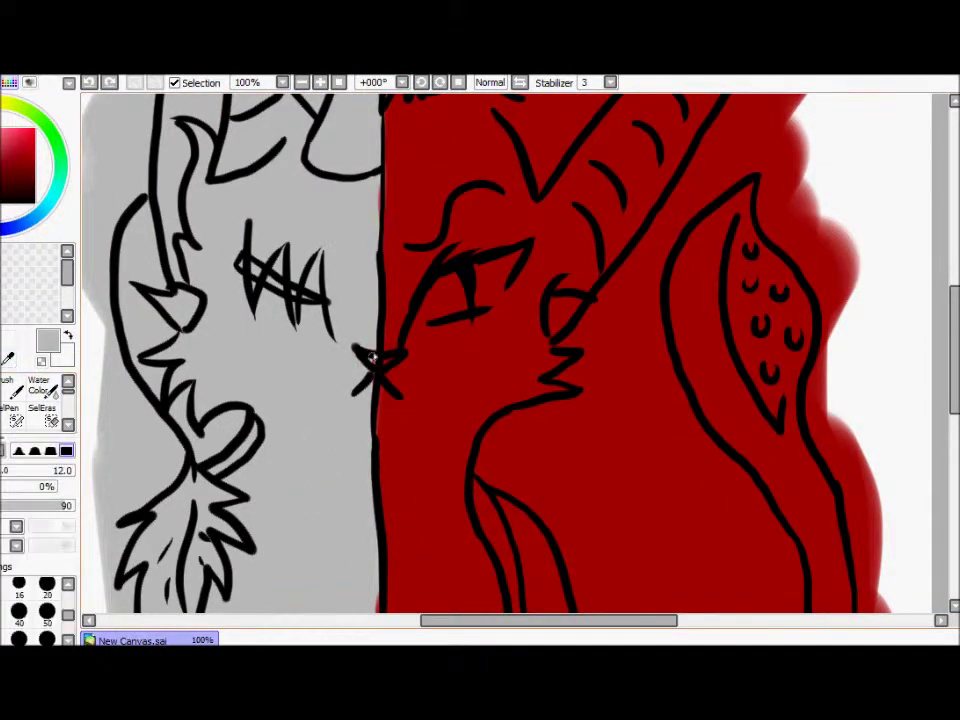
pyautogui.scroll(-5, 905, 315)
pyautogui.scroll(2, 378, 420)
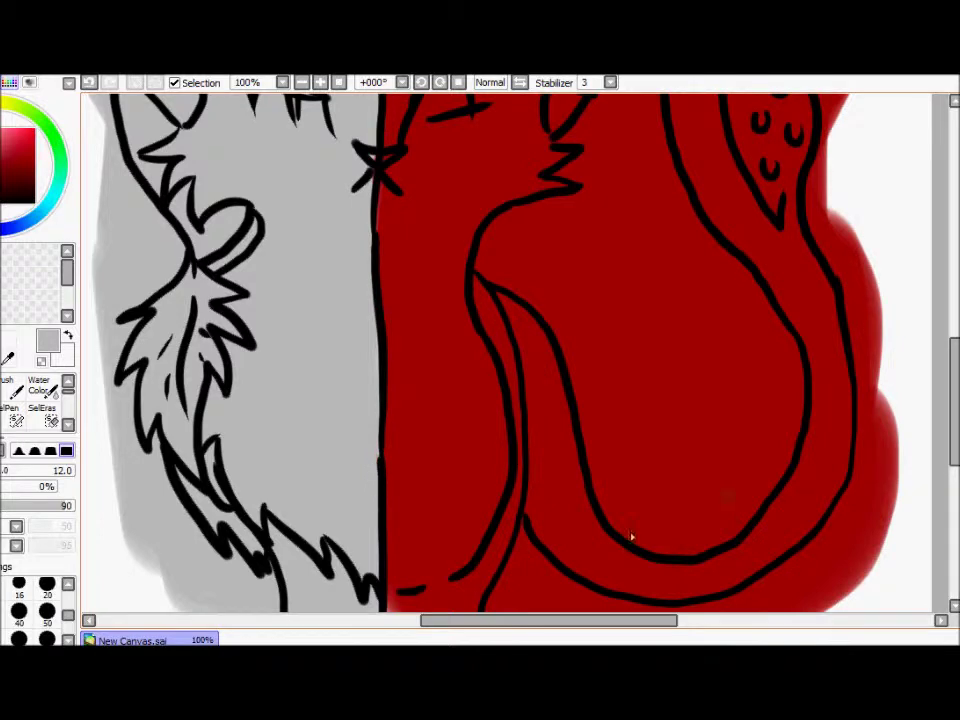
pyautogui.scroll(5, 953, 445)
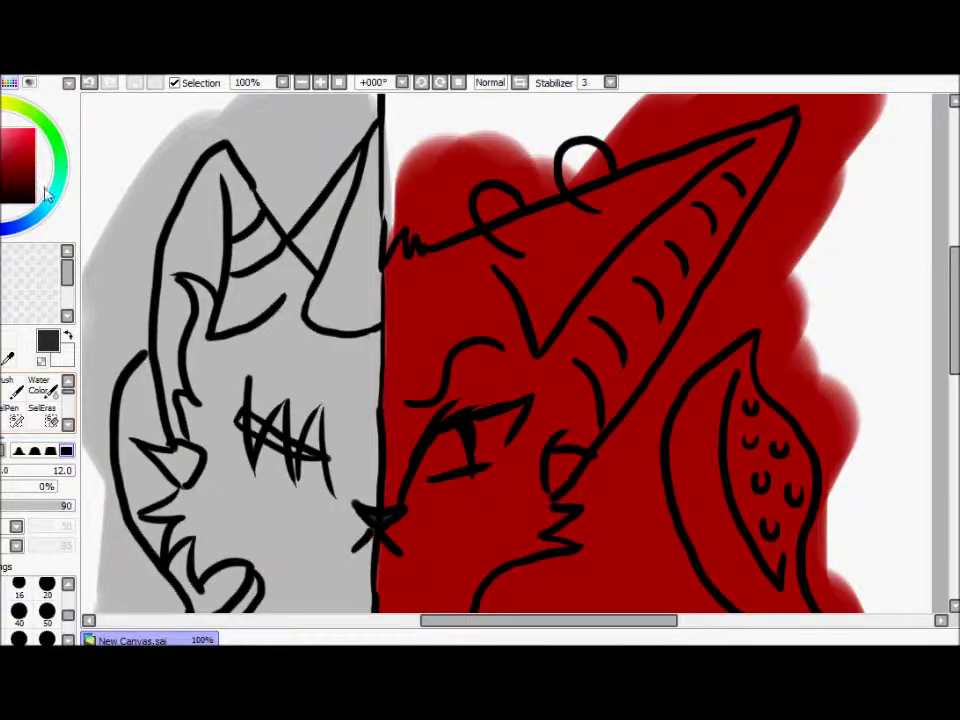
# Colour the right eye bright red, purple and dark blue with a size 16 brush, and fill the left stitched scar dark red
pyautogui.click(19, 586)
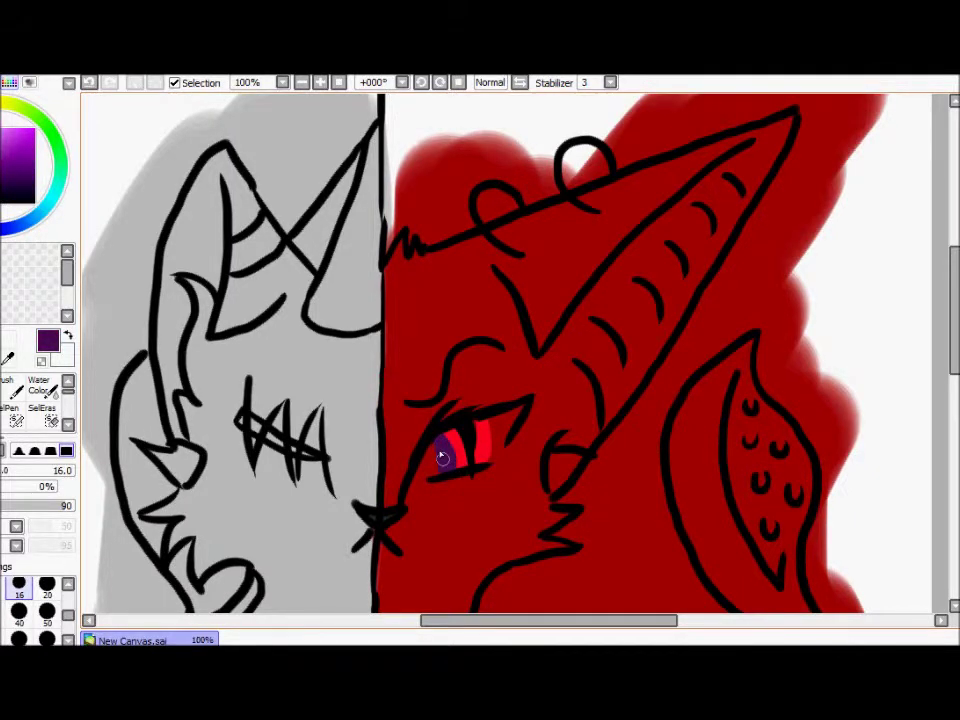
pyautogui.click(4, 222)
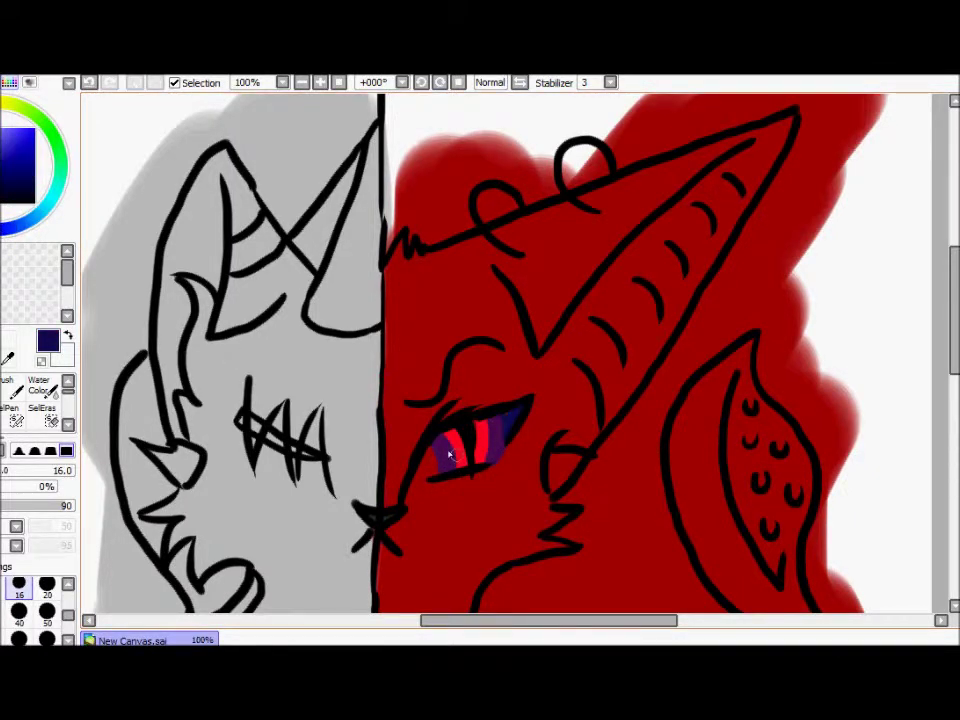
pyautogui.keyDown('alt'); pyautogui.click(428, 481); pyautogui.keyUp('alt')
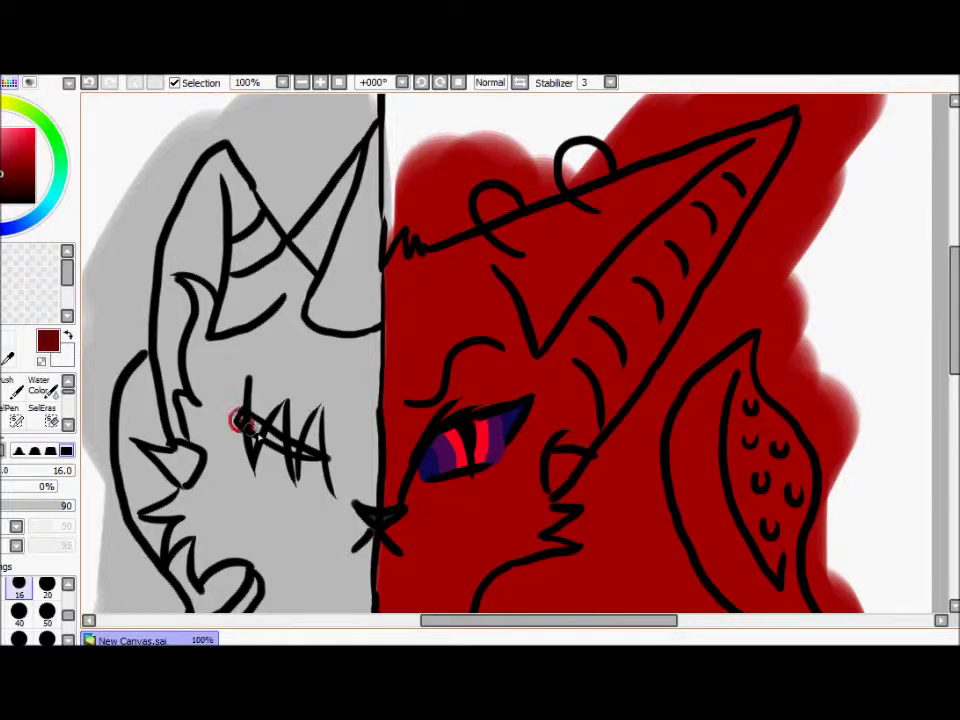
# Select the inside of the feather on the left half and fill it with brown
pyautogui.click(20, 101)
pyautogui.click(14, 163)
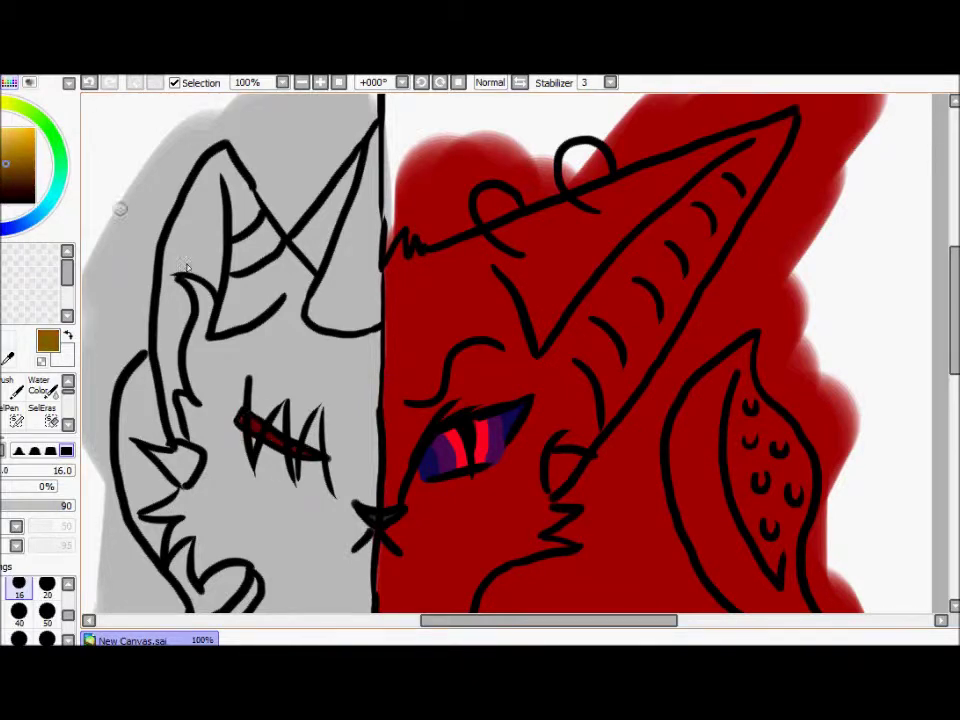
pyautogui.moveTo(952, 288); pyautogui.dragTo(952, 378)
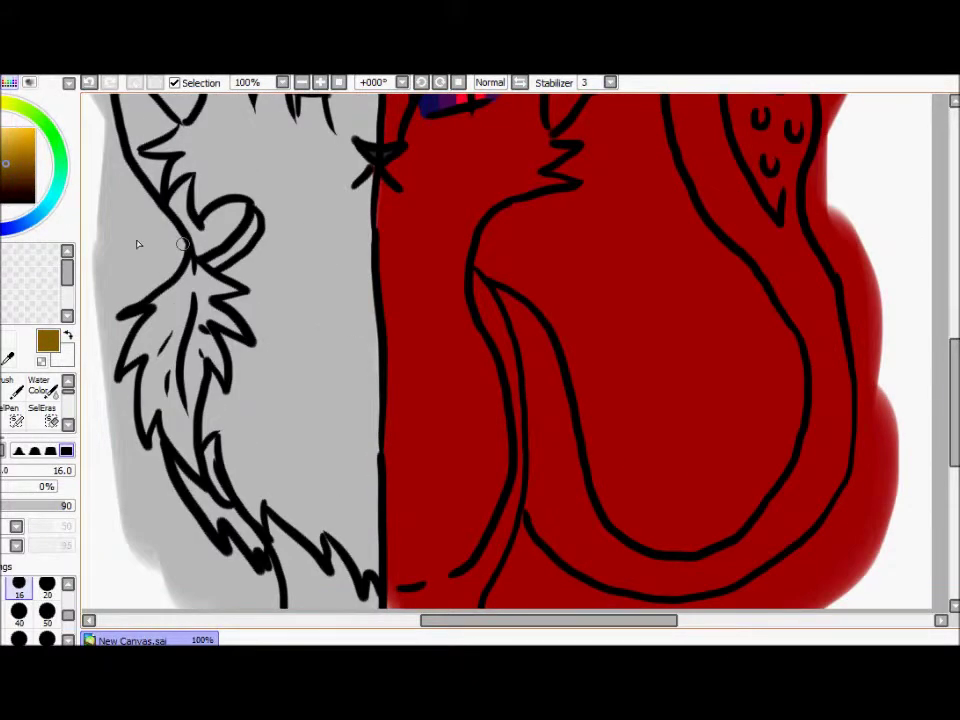
pyautogui.press('w')
pyautogui.click(160, 320)
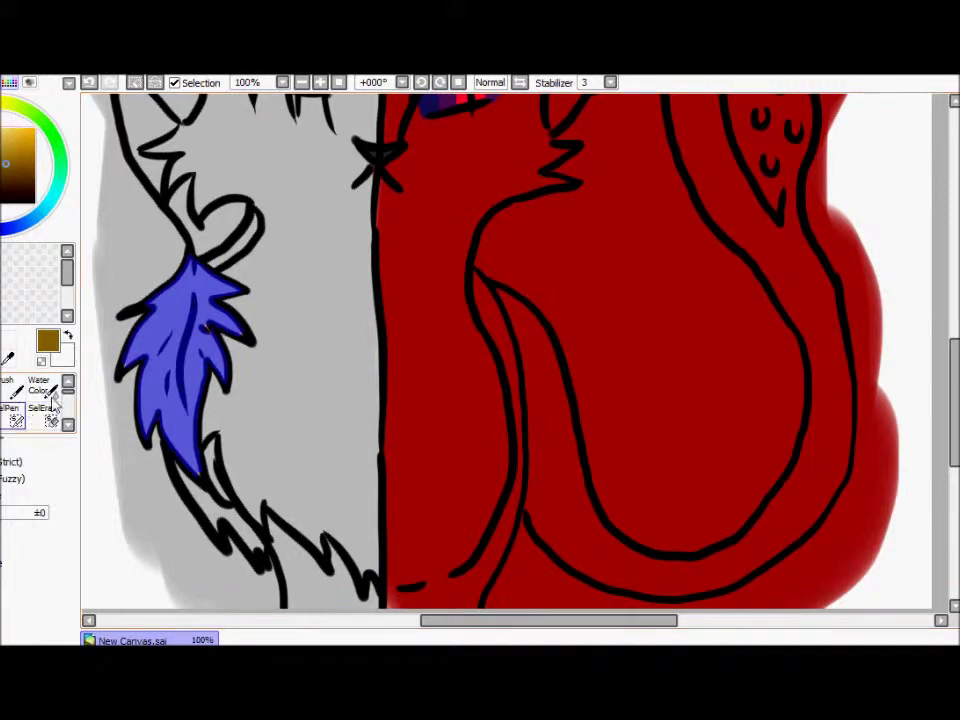
pyautogui.click(13, 411)
pyautogui.press('b')
# Add white bands across the brown feather and soften their edges with the Blur brush
pyautogui.moveTo(200, 474)
pyautogui.mouseDown()
pyautogui.moveTo(230, 400)
pyautogui.moveTo(132, 444)
pyautogui.moveTo(200, 267)
pyautogui.moveTo(145, 350)
pyautogui.moveTo(135, 350)
pyautogui.moveTo(235, 369)
pyautogui.moveTo(122, 362)
pyautogui.moveTo(162, 455)
pyautogui.mouseUp()
pyautogui.click(67, 425)
pyautogui.click(42, 415)
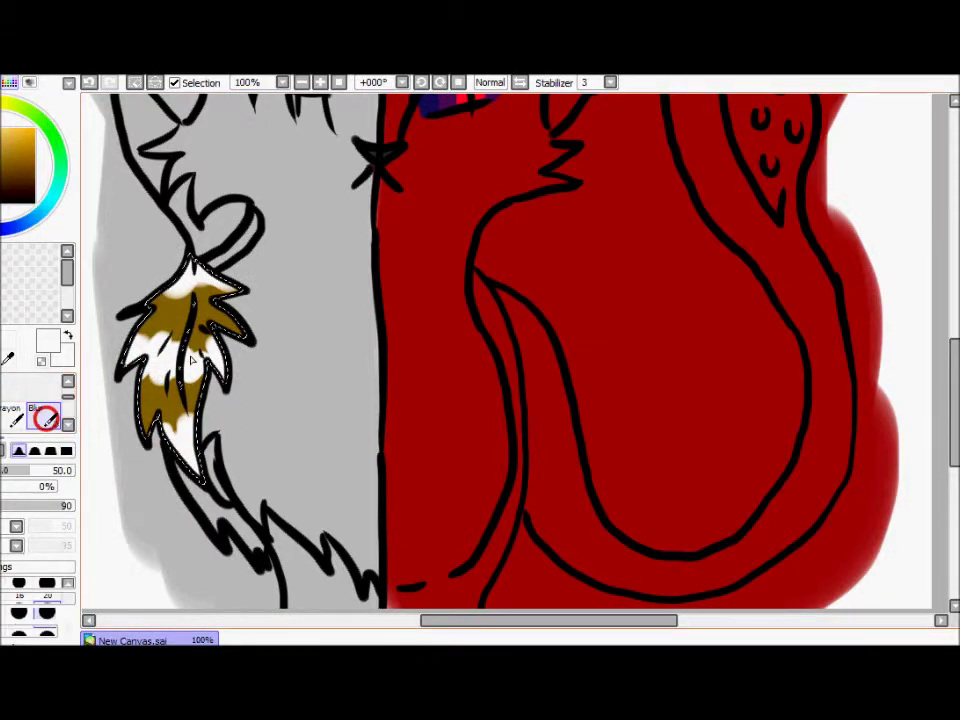
pyautogui.moveTo(153, 315); pyautogui.dragTo(152, 273)
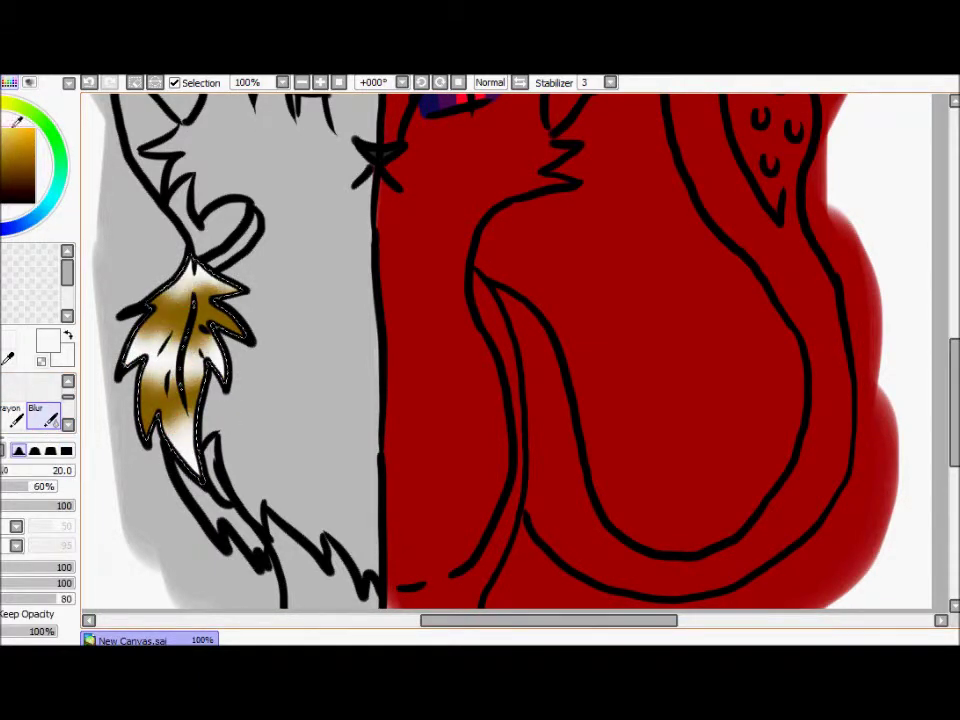
# Colour the band on the left ear brown, and paint a pale cyan patch above the nose with a size 12 brush
pyautogui.moveTo(500, 621); pyautogui.dragTo(470, 622)
pyautogui.scroll(5, 906, 401)
pyautogui.click(58, 394)
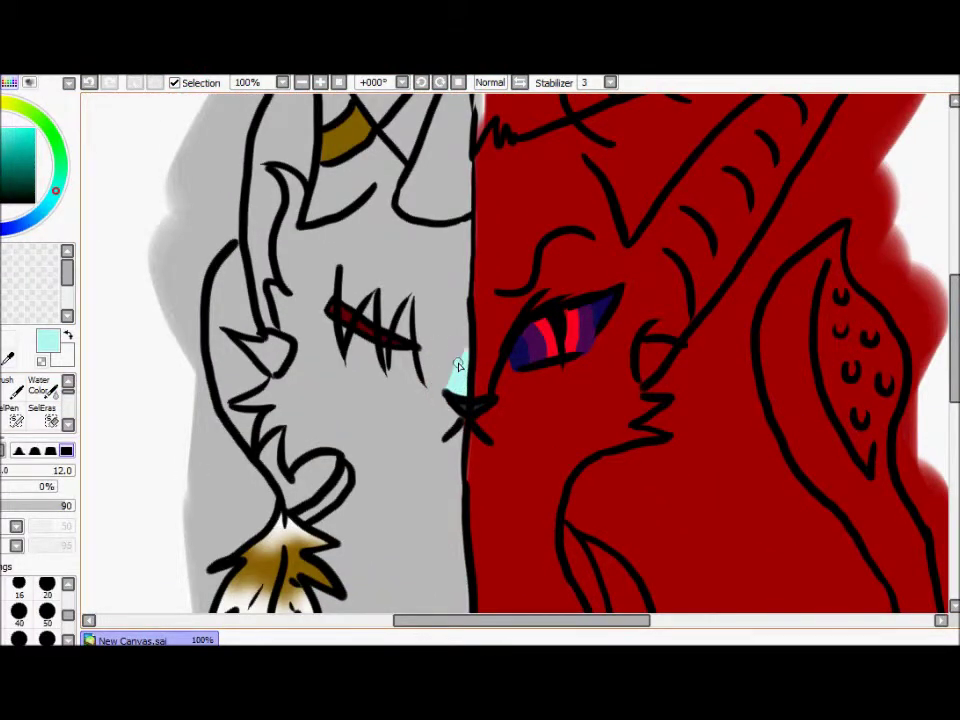
# Fill the horn at the dividing line with dark grey using a size 30 brush, and whiten the triangle between it and the ear
pyautogui.scroll(3, 601, 262)
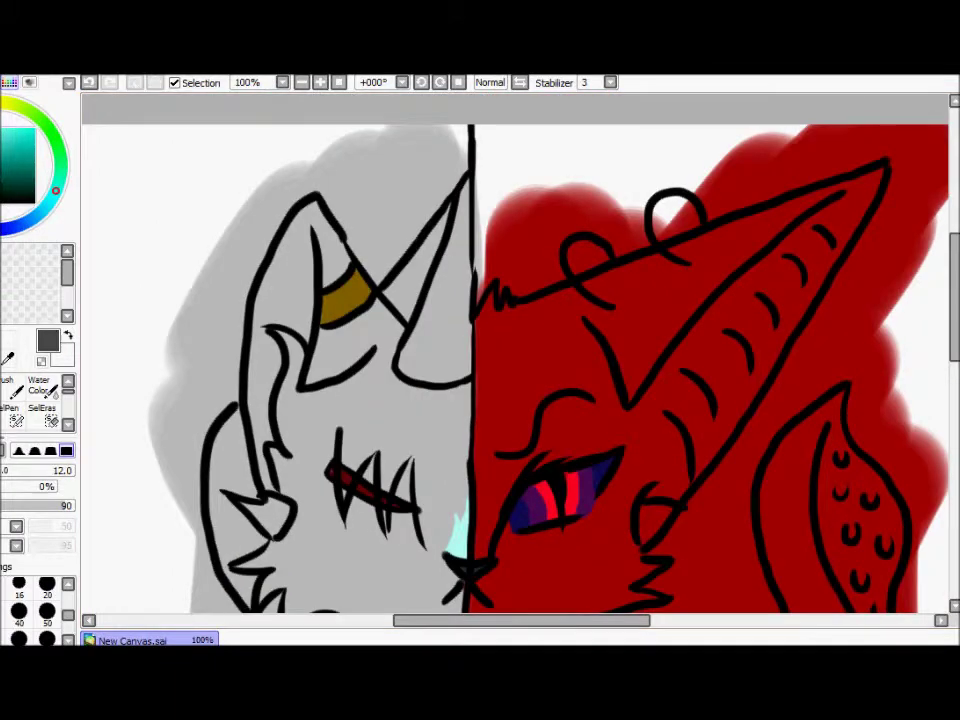
pyautogui.press('[')
pyautogui.press('[')
pyautogui.press('[')
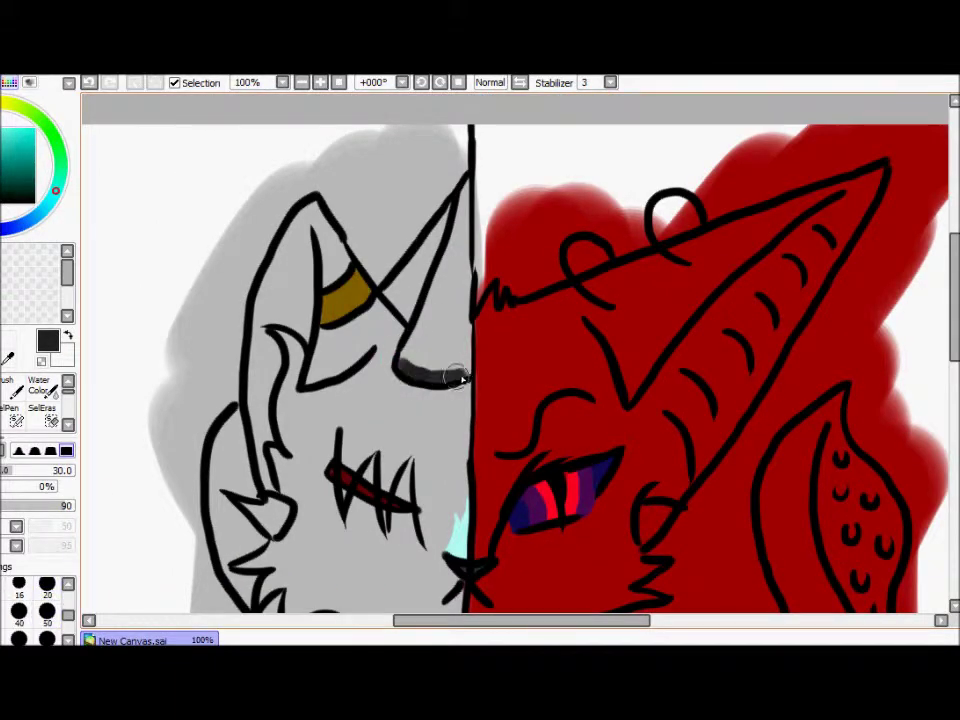
pyautogui.moveTo(455, 225)
pyautogui.mouseDown()
pyautogui.moveTo(410, 364)
pyautogui.moveTo(448, 361)
pyautogui.moveTo(455, 258)
pyautogui.moveTo(432, 348)
pyautogui.mouseUp()
pyautogui.press('e')
pyautogui.moveTo(386, 289); pyautogui.dragTo(427, 251)
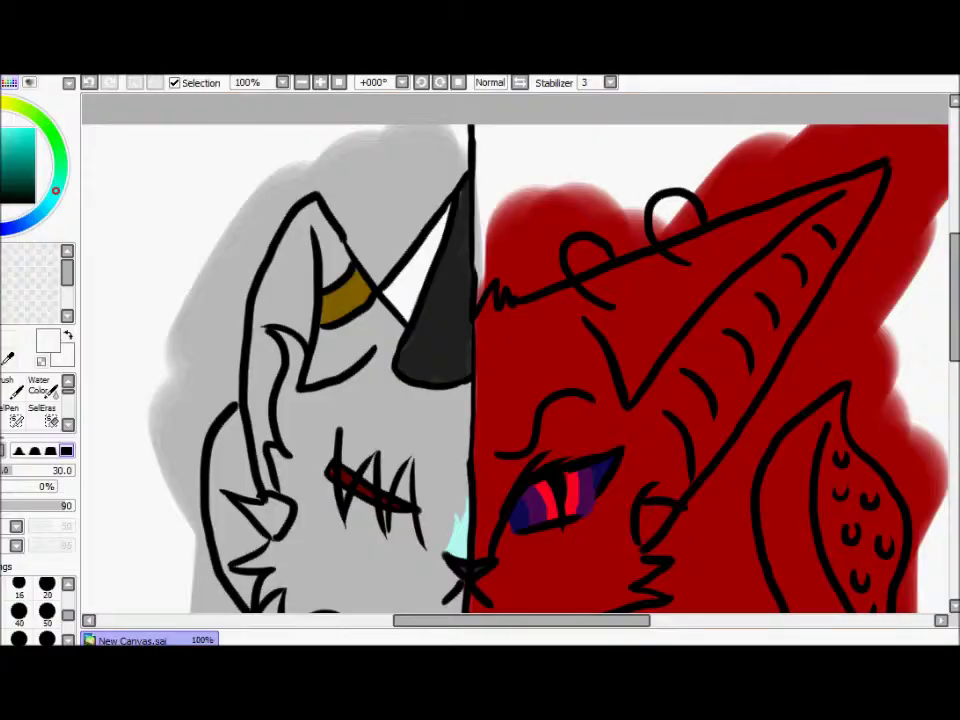
# Paint white along the fur edge of the left ear and soften it with the Blur brush
pyautogui.moveTo(265, 325); pyautogui.dragTo(264, 470)
pyautogui.click(67, 424)
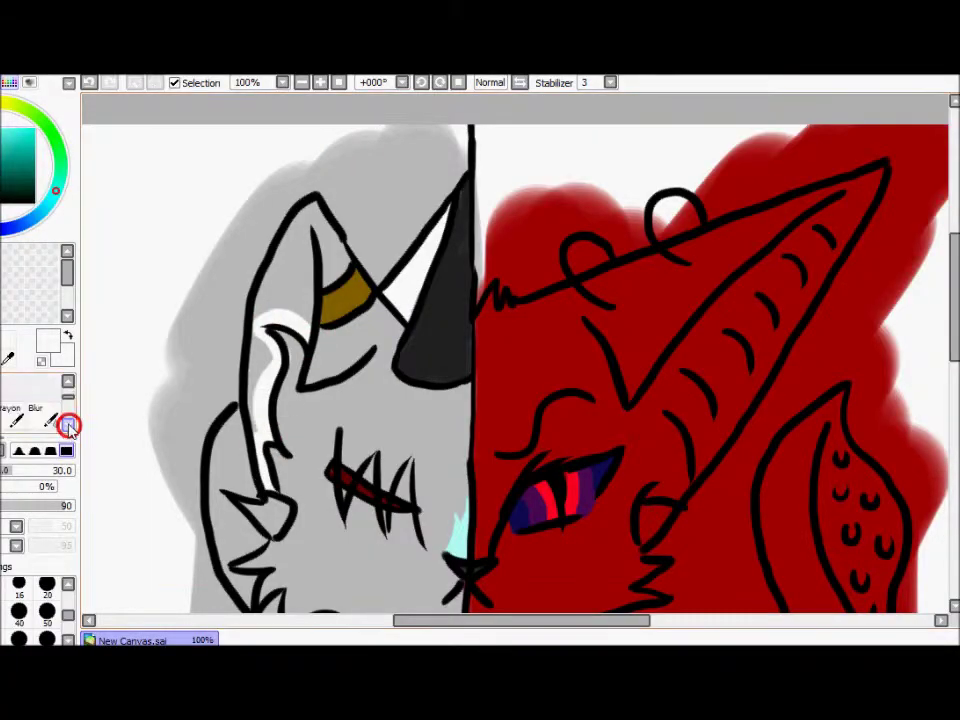
pyautogui.click(38, 409)
pyautogui.click(67, 381)
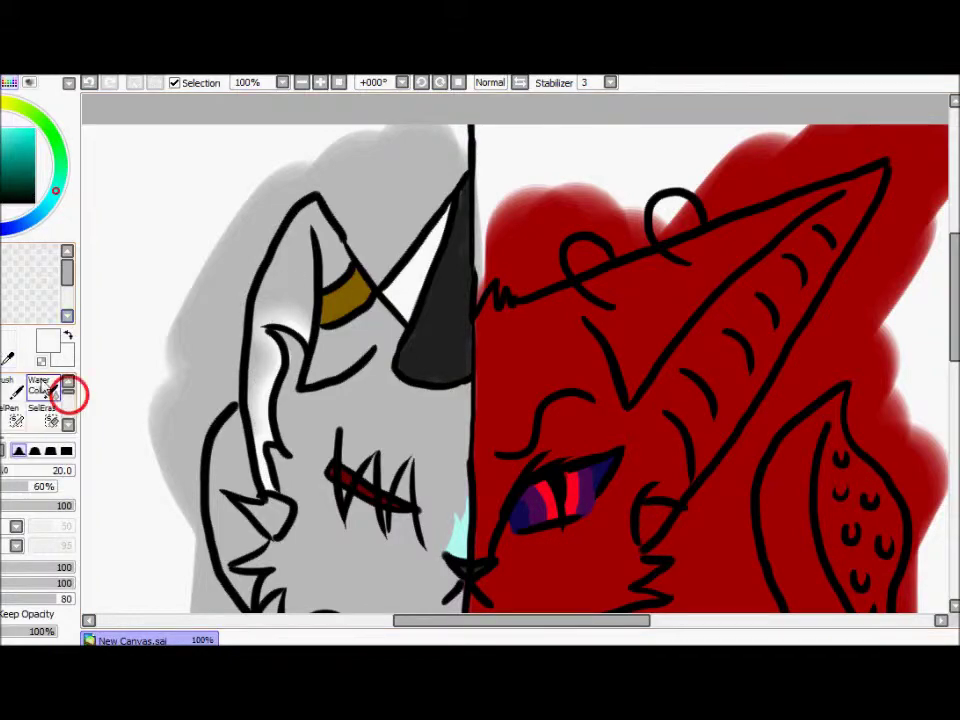
# Select the strip above the feather and the fur pieces below it, and adjust the selection with a size 9 selection pen
pyautogui.click(38, 385)
pyautogui.moveTo(955, 308); pyautogui.dragTo(949, 397)
pyautogui.click(8, 357)
pyautogui.click(320, 510)
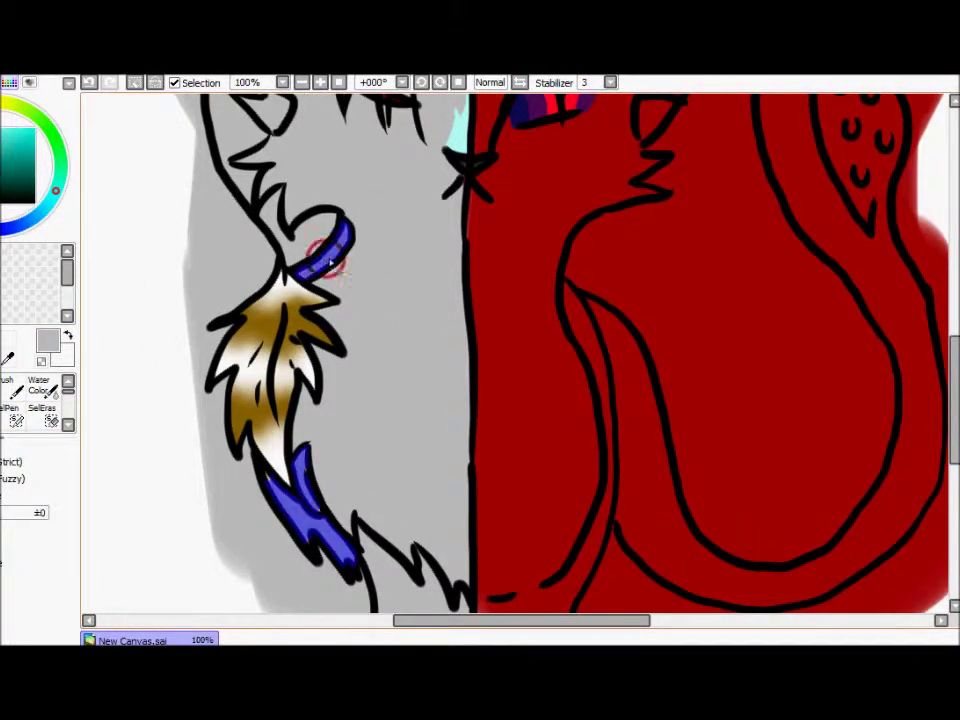
pyautogui.click(12, 412)
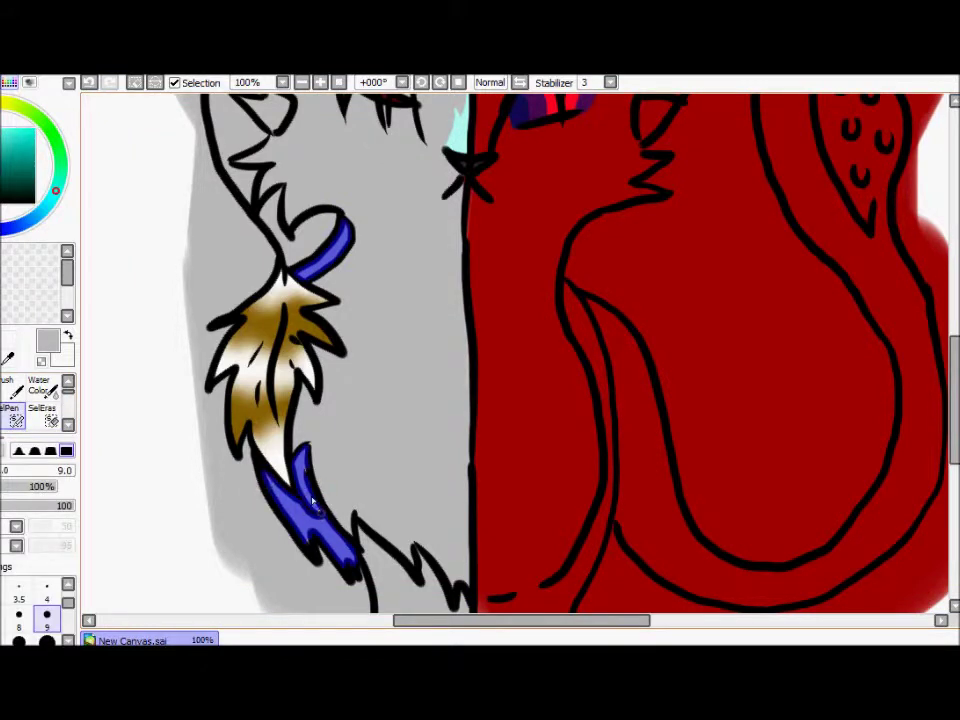
# Colour the strip above the feather bright blue and the fur pieces below it dark navy
pyautogui.click(34, 128)
pyautogui.moveTo(300, 470)
pyautogui.mouseDown()
pyautogui.moveTo(332, 497)
pyautogui.moveTo(330, 250)
pyautogui.mouseUp()
pyautogui.hotkey('ctrl', 'z')
pyautogui.click(22, 168)
pyautogui.moveTo(300, 480); pyautogui.dragTo(328, 574)
# Switch to Firefox to check the colours on the "Slash's True Form" reference sheet, and return to the drawing
pyautogui.moveTo(498, 620); pyautogui.dragTo(684, 630)
pyautogui.rightClick(90, 660)
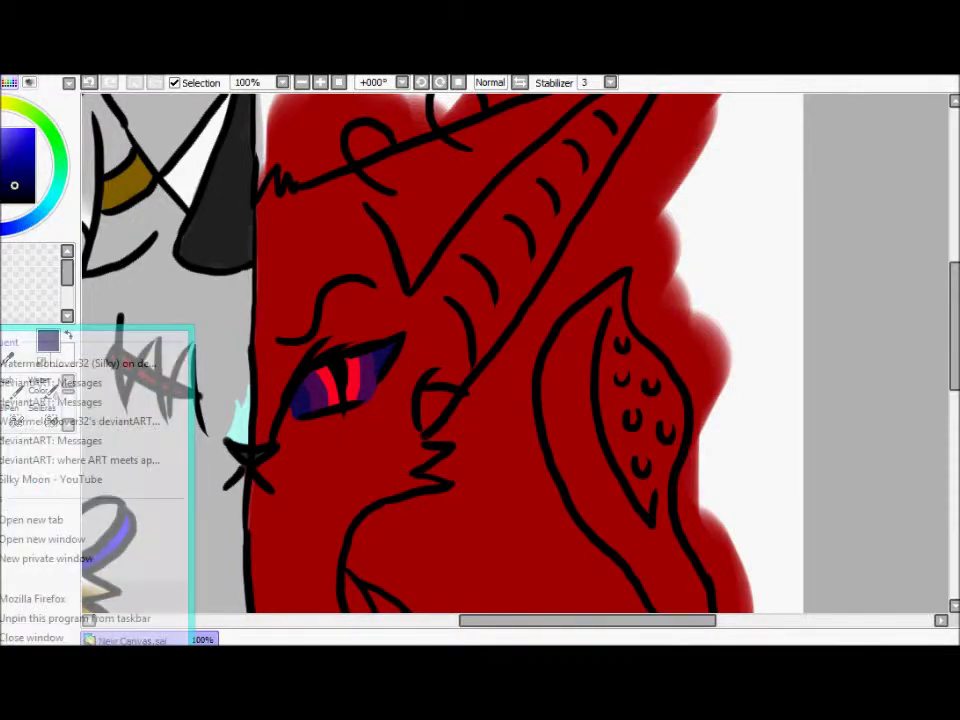
pyautogui.click(75, 363)
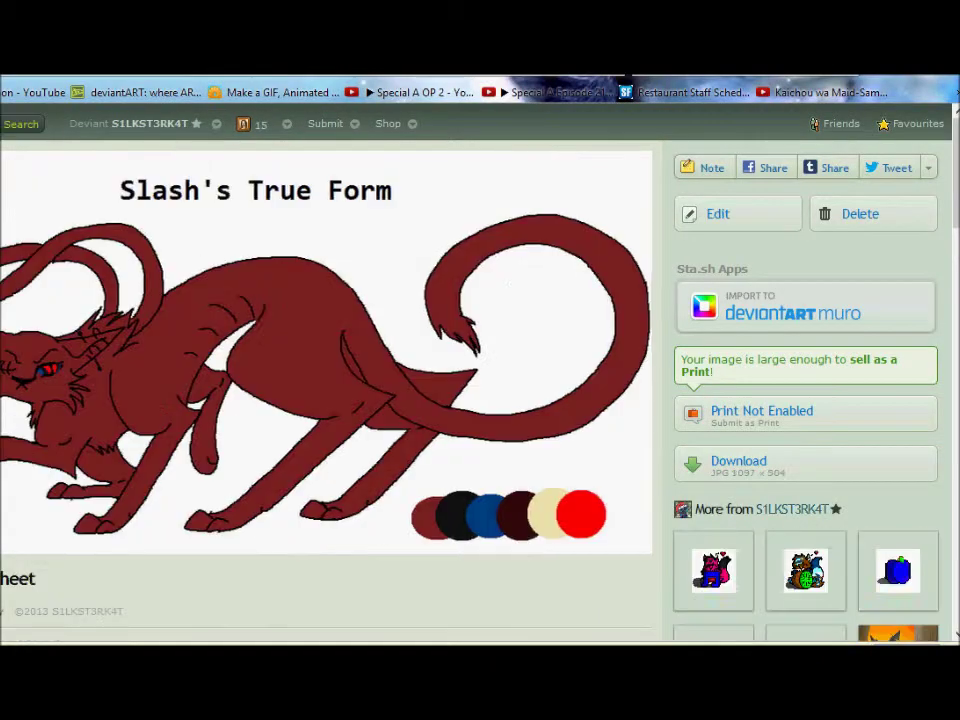
pyautogui.hotkey('alt', 'Tab')
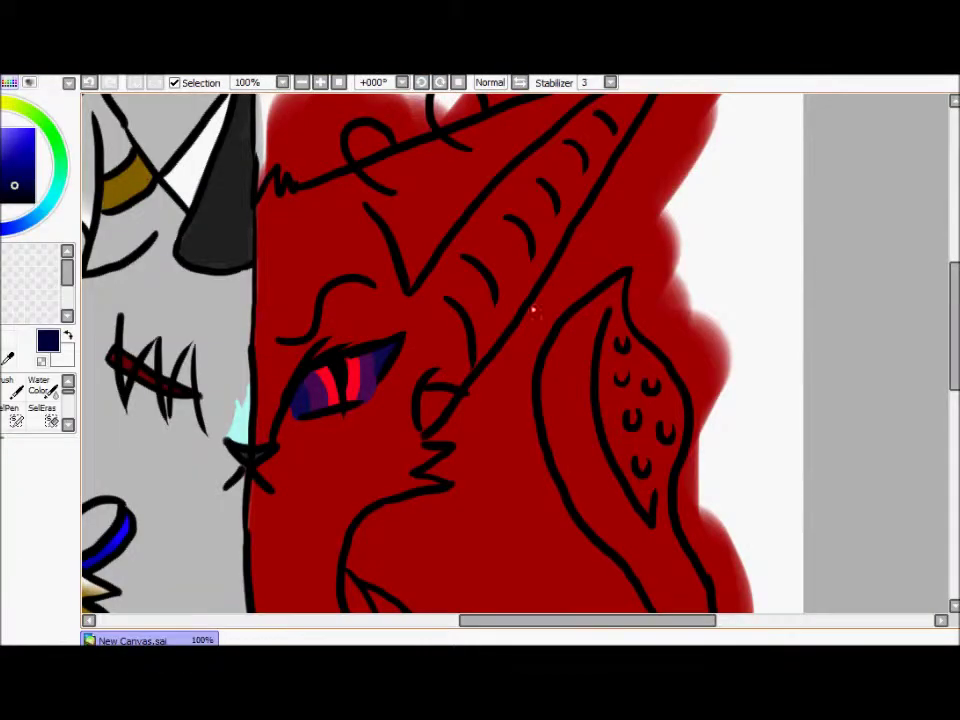
# Fill the inside of the right tail tip with very dark red and colour its scale marks light orange with a size 40 brush
pyautogui.moveTo(647, 481)
pyautogui.mouseDown()
pyautogui.moveTo(671, 390)
pyautogui.moveTo(619, 321)
pyautogui.moveTo(619, 444)
pyautogui.moveTo(664, 448)
pyautogui.mouseUp()
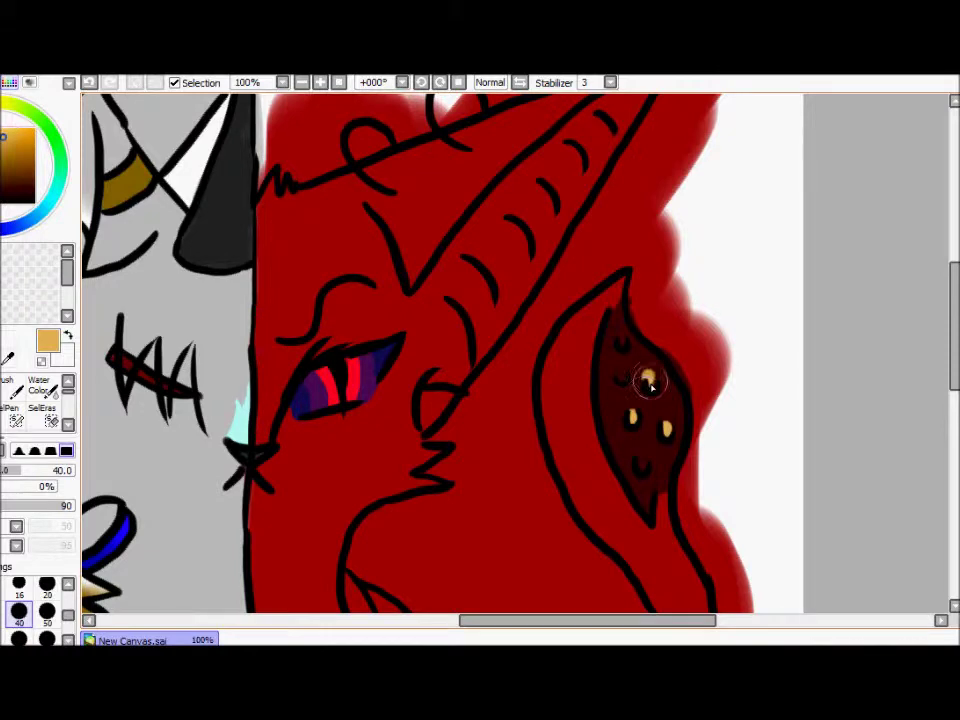
pyautogui.keyDown('alt'); pyautogui.click(611, 368); pyautogui.keyUp('alt')
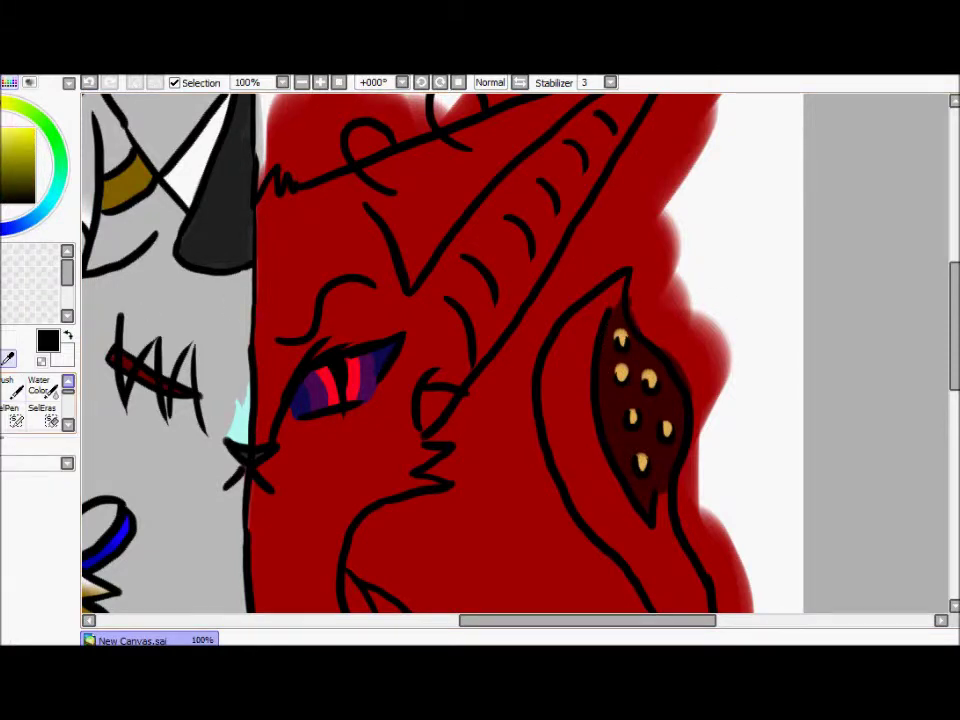
pyautogui.keyDown('alt'); pyautogui.click(611, 368); pyautogui.keyUp('alt')
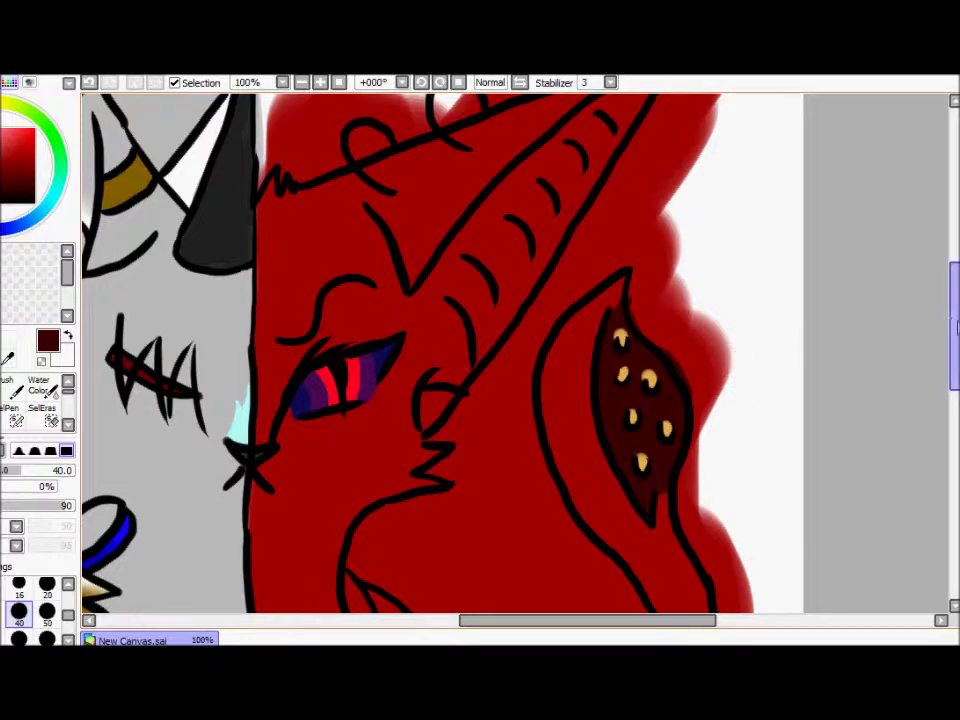
# Select the background areas surrounding both creatures, including the area enclosed by the curved tail
pyautogui.scroll(-2, 955, 327)
pyautogui.moveTo(647, 621); pyautogui.dragTo(583, 630)
pyautogui.click(301, 82)
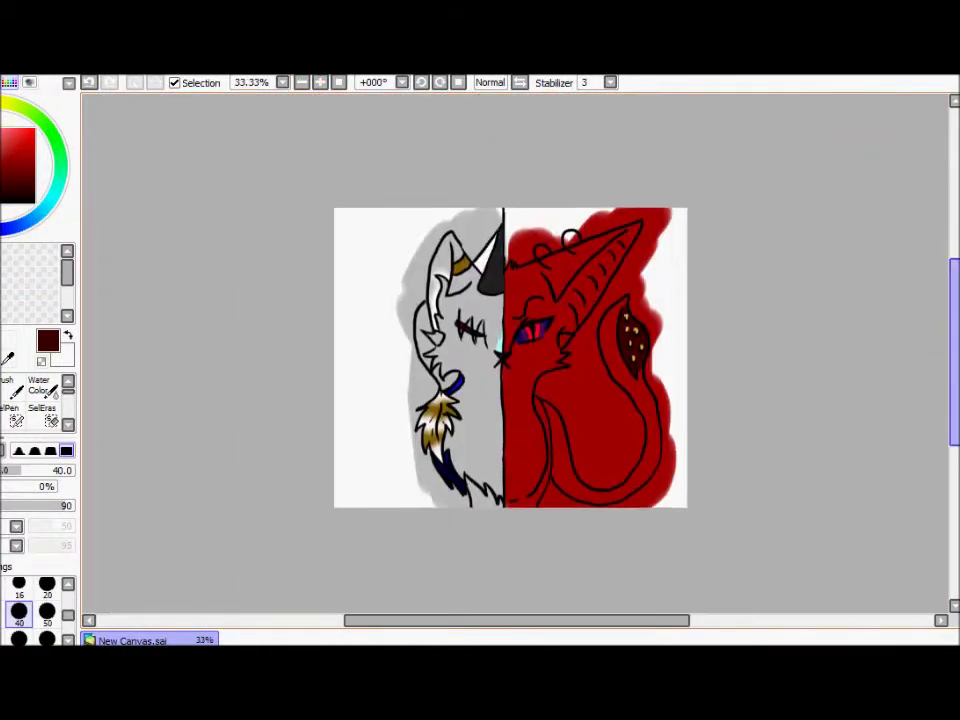
pyautogui.click(370, 300)
pyautogui.click(543, 256)
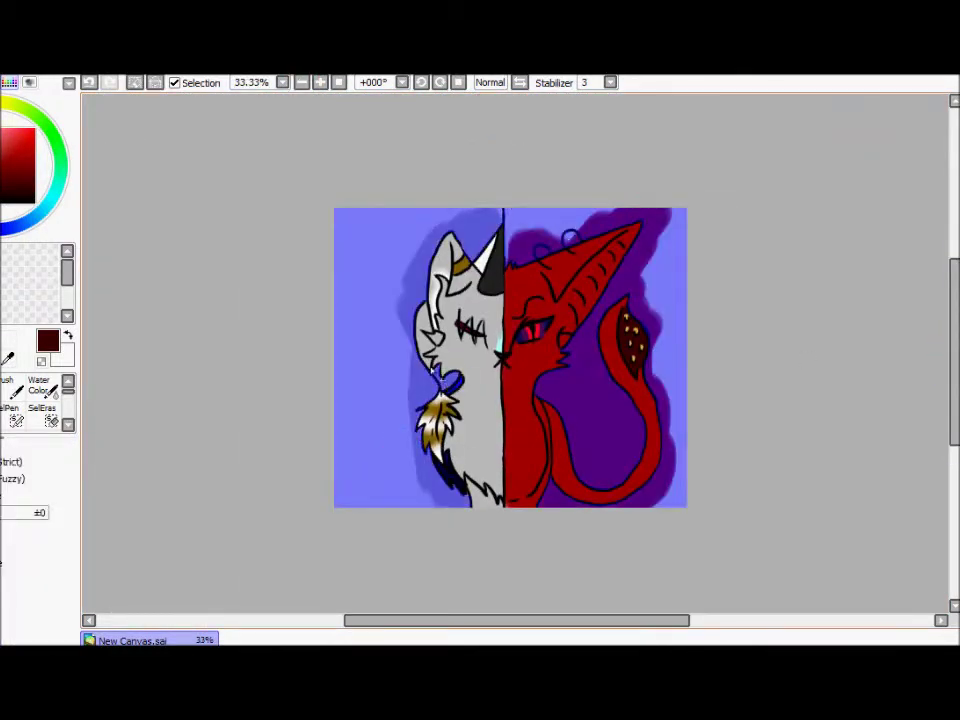
# Refine the background selection along the left cheek fur and feather outline with a size 9 selection pen
pyautogui.click(320, 82)
pyautogui.click(320, 82)
pyautogui.moveTo(594, 621); pyautogui.dragTo(538, 634)
pyautogui.click(10, 410)
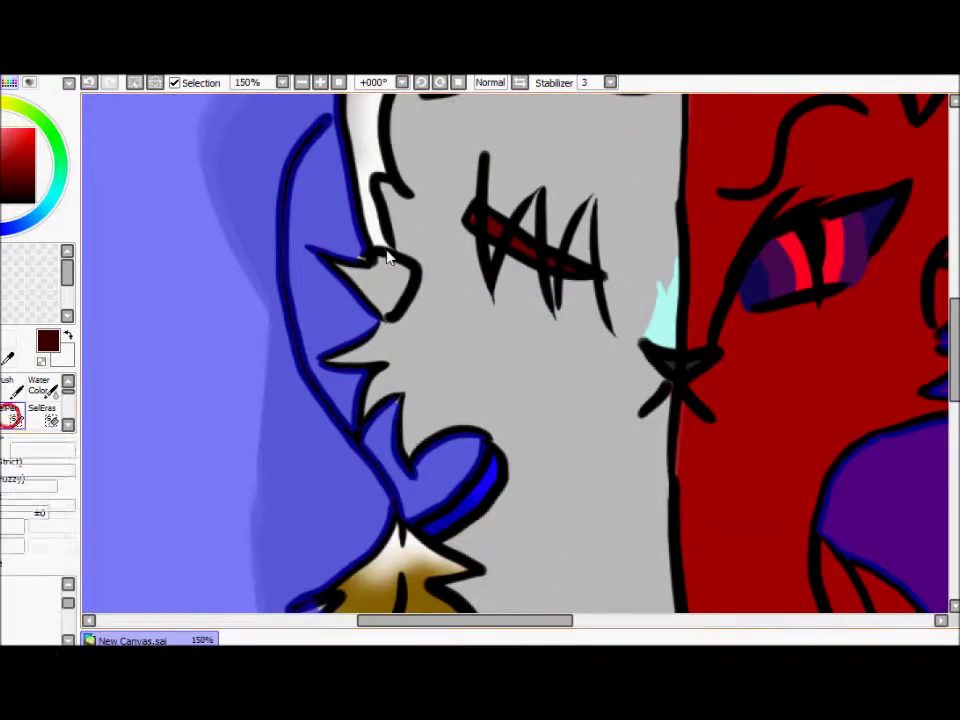
pyautogui.scroll(-3, 921, 427)
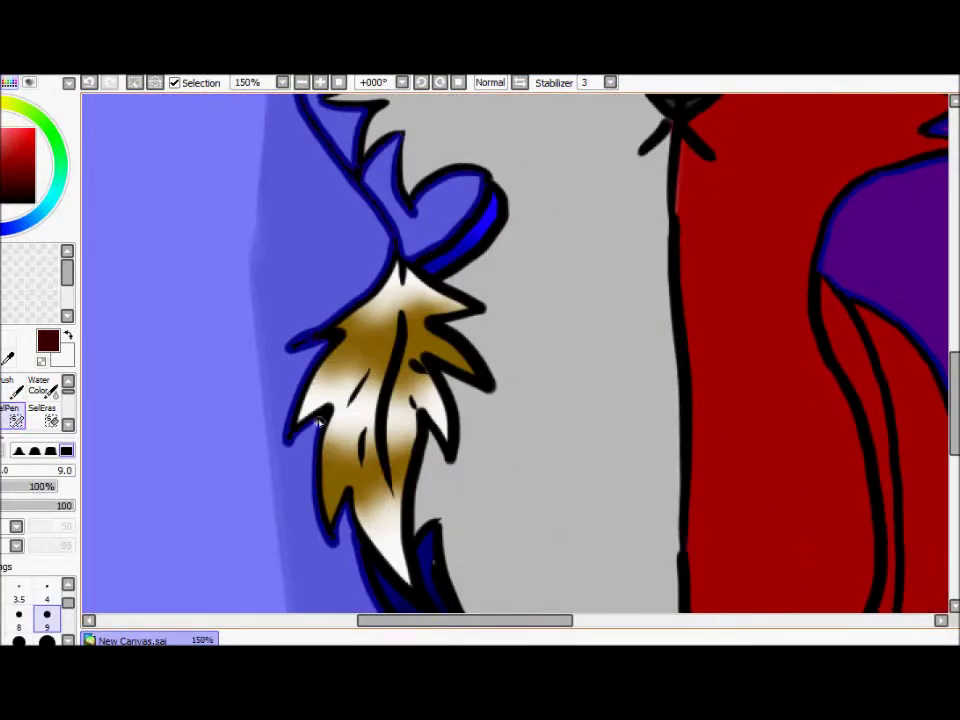
pyautogui.scroll(-2, 487, 580)
pyautogui.moveTo(487, 620)
pyautogui.mouseDown()
pyautogui.moveTo(638, 620)
pyautogui.moveTo(487, 630)
pyautogui.mouseUp()
pyautogui.scroll(5, 930, 276)
# Clear the grey and red overflow from the selected background with a size 350 brush
pyautogui.click(334, 84)
pyautogui.scroll(-3, 520, 330)
pyautogui.click(47, 615)
pyautogui.moveTo(622, 490)
pyautogui.mouseDown()
pyautogui.moveTo(660, 300)
pyautogui.moveTo(580, 190)
pyautogui.moveTo(440, 200)
pyautogui.moveTo(422, 443)
pyautogui.mouseUp()
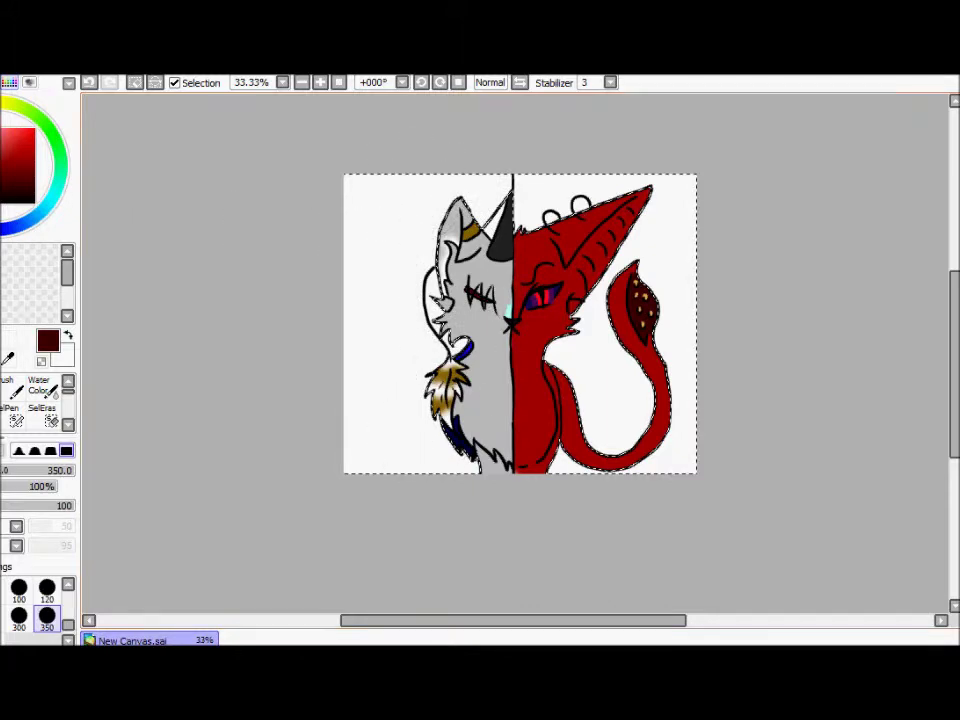
# Deselect the background and paint black shadows on the grey creature's ear, cheek, horn and feather with a size 30 brush
pyautogui.hotkey('ctrl', 'd')
pyautogui.click(320, 82)
pyautogui.moveTo(955, 305)
pyautogui.mouseDown()
pyautogui.moveTo(951, 343)
pyautogui.moveTo(953, 320)
pyautogui.mouseUp()
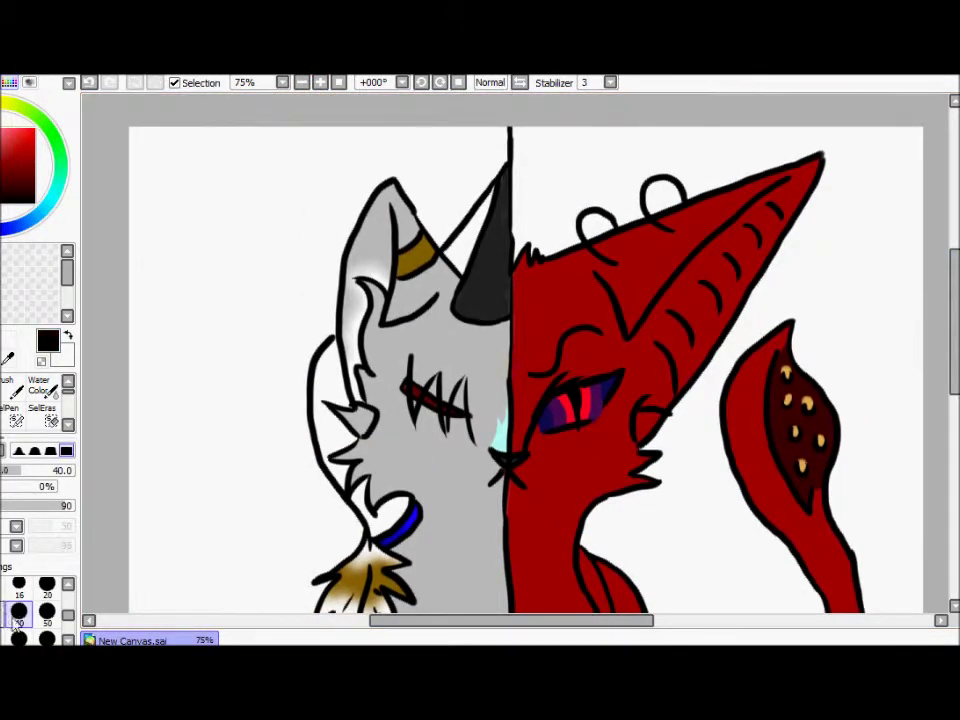
pyautogui.moveTo(389, 316); pyautogui.dragTo(398, 263)
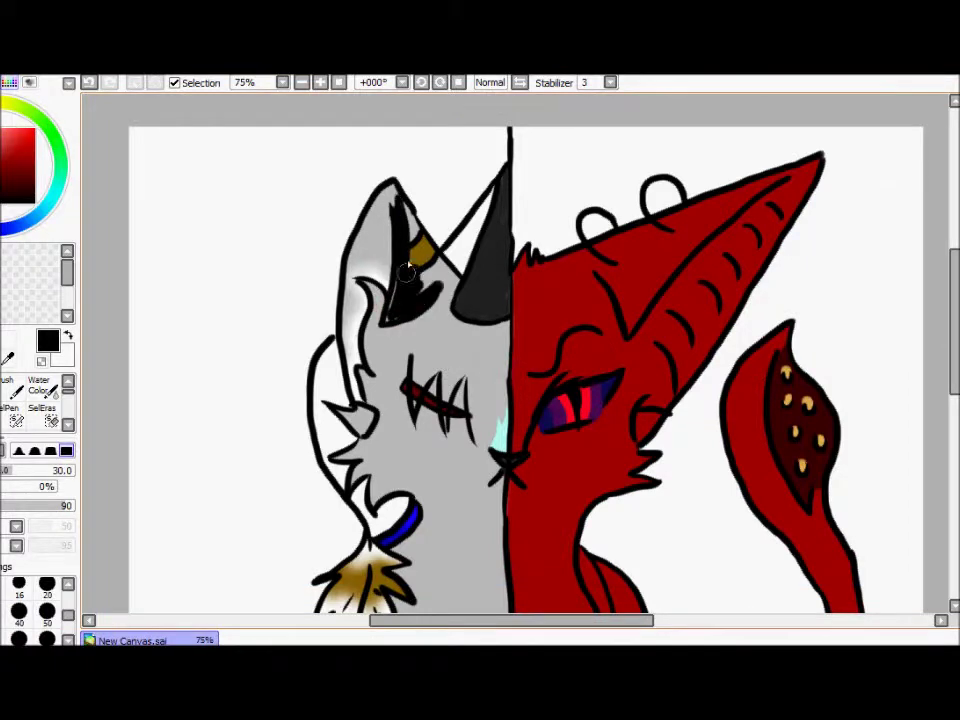
pyautogui.moveTo(352, 280)
pyautogui.mouseDown()
pyautogui.moveTo(366, 369)
pyautogui.moveTo(360, 409)
pyautogui.mouseUp()
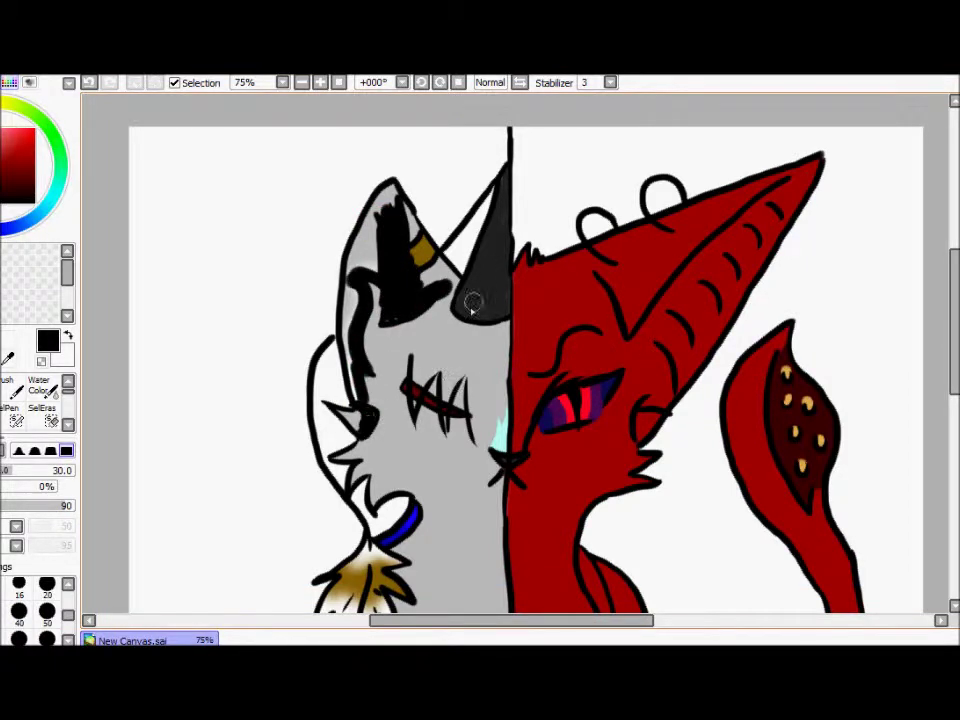
pyautogui.moveTo(473, 302); pyautogui.dragTo(503, 250)
pyautogui.moveTo(955, 312); pyautogui.dragTo(955, 375)
pyautogui.moveTo(408, 324)
pyautogui.mouseDown()
pyautogui.moveTo(371, 384)
pyautogui.moveTo(355, 490)
pyautogui.mouseUp()
pyautogui.moveTo(384, 421); pyautogui.dragTo(331, 490)
# Paint black shadows over the red creature's inner ear and along the cheek below it
pyautogui.scroll(3, 826, 378)
pyautogui.moveTo(600, 300)
pyautogui.mouseDown()
pyautogui.moveTo(632, 261)
pyautogui.moveTo(685, 237)
pyautogui.mouseUp()
pyautogui.moveTo(634, 273)
pyautogui.mouseDown()
pyautogui.moveTo(656, 408)
pyautogui.moveTo(645, 418)
pyautogui.moveTo(657, 321)
pyautogui.moveTo(688, 286)
pyautogui.moveTo(714, 296)
pyautogui.moveTo(661, 387)
pyautogui.mouseUp()
pyautogui.moveTo(691, 310); pyautogui.dragTo(689, 304)
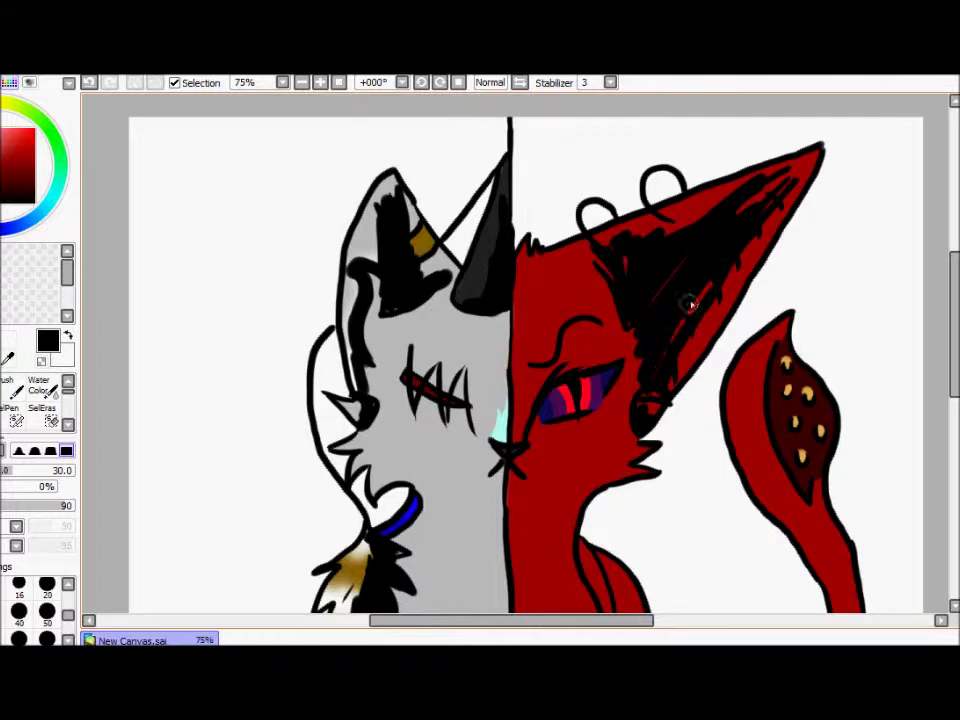
# Paint black shadows along the red creature's neck and chest and beneath the grey creature's chest fur
pyautogui.scroll(-3, 920, 367)
pyautogui.moveTo(574, 339)
pyautogui.mouseDown()
pyautogui.moveTo(576, 451)
pyautogui.moveTo(575, 512)
pyautogui.mouseUp()
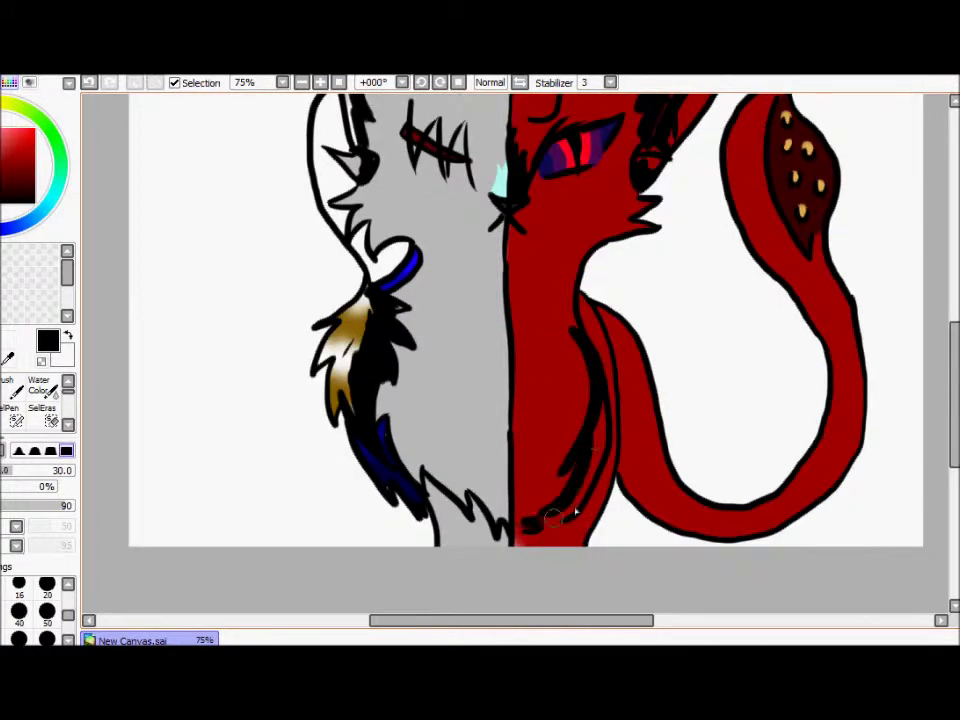
pyautogui.moveTo(579, 376)
pyautogui.mouseDown()
pyautogui.moveTo(527, 418)
pyautogui.moveTo(583, 455)
pyautogui.mouseUp()
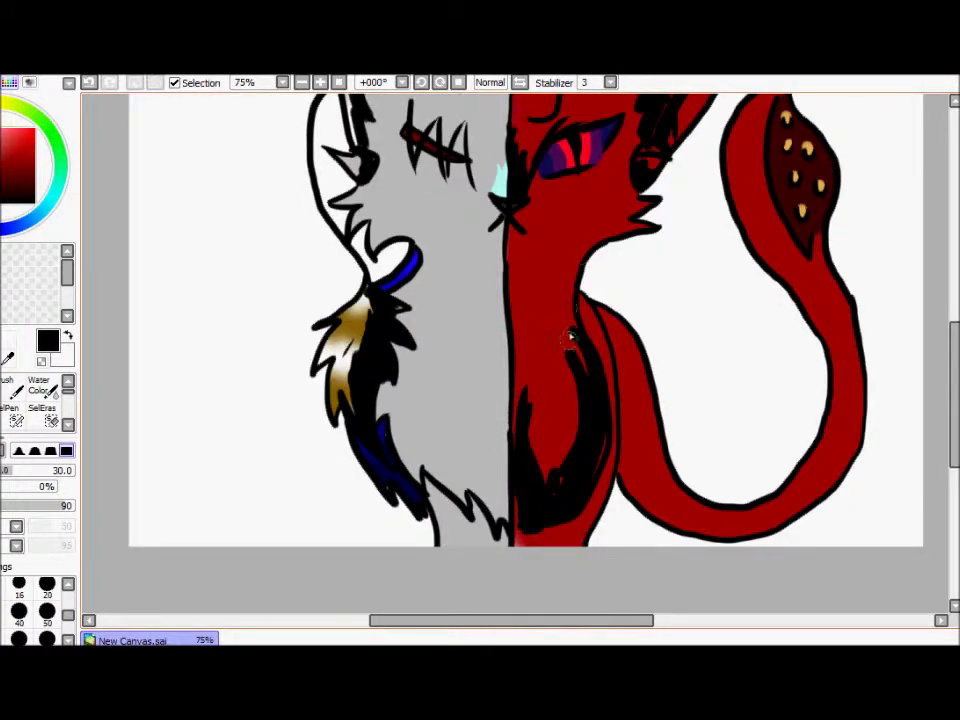
pyautogui.moveTo(447, 478); pyautogui.dragTo(497, 543)
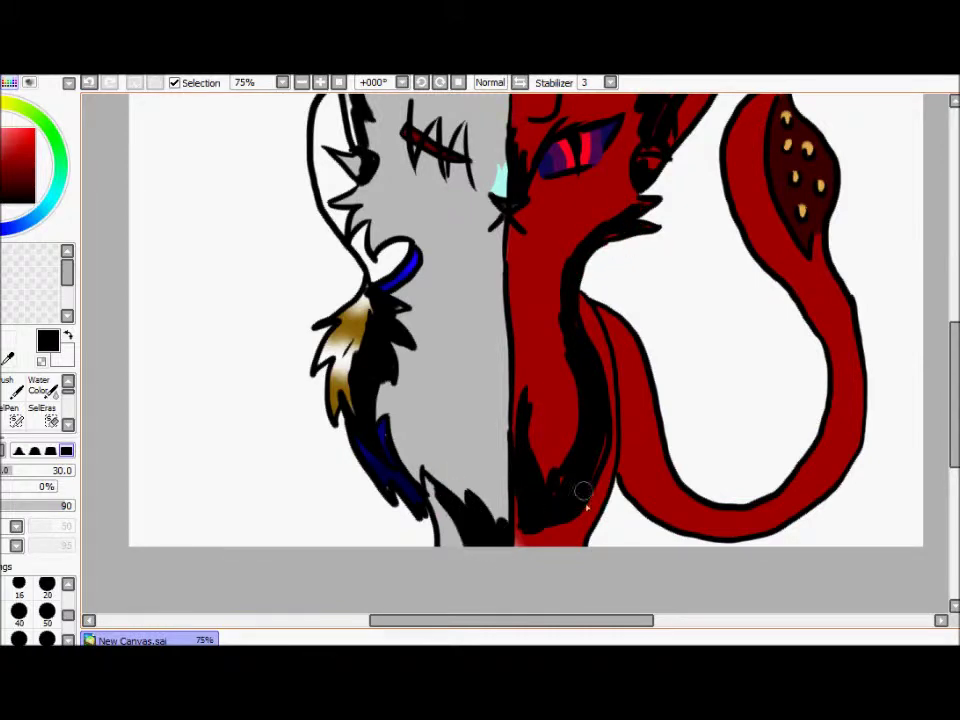
# Paint black shadows along the red tail, its tip and the top of the red creature's forehead
pyautogui.moveTo(631, 388)
pyautogui.mouseDown()
pyautogui.moveTo(638, 499)
pyautogui.moveTo(739, 529)
pyautogui.moveTo(647, 505)
pyautogui.moveTo(631, 446)
pyautogui.moveTo(714, 534)
pyautogui.moveTo(823, 457)
pyautogui.mouseUp()
pyautogui.scroll(3, 823, 457)
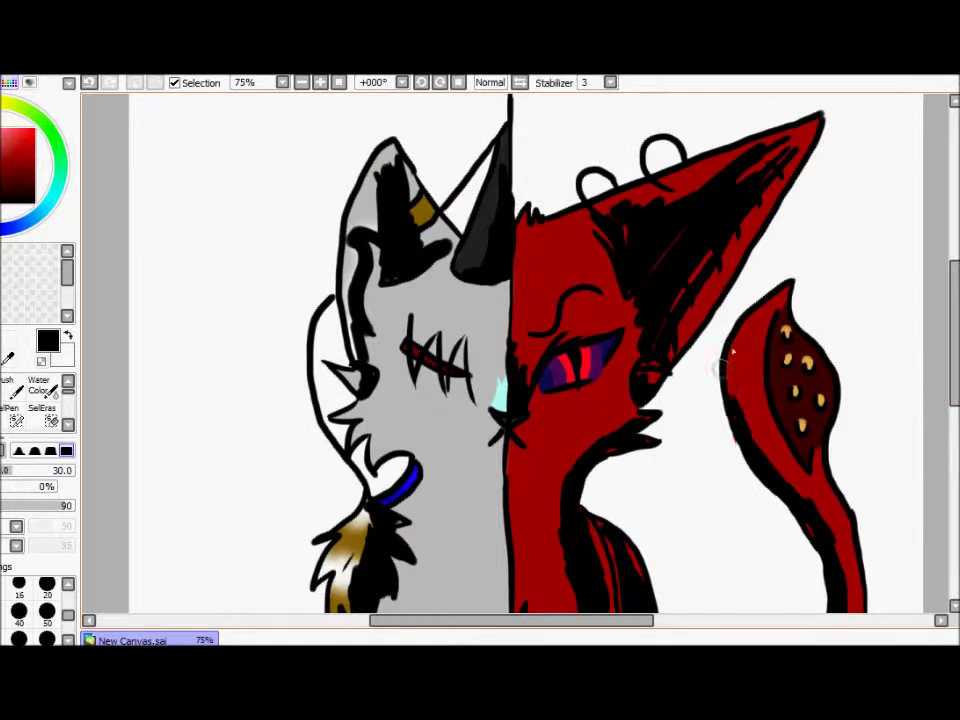
pyautogui.scroll(-3, 835, 514)
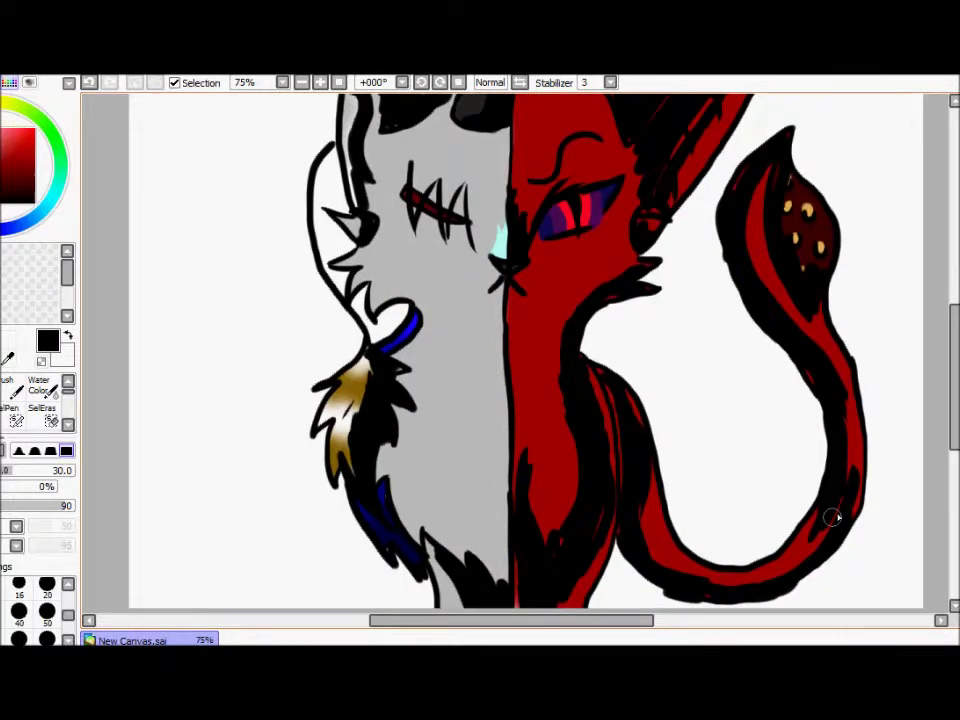
pyautogui.moveTo(950, 421); pyautogui.dragTo(911, 376)
pyautogui.moveTo(562, 283); pyautogui.dragTo(631, 262)
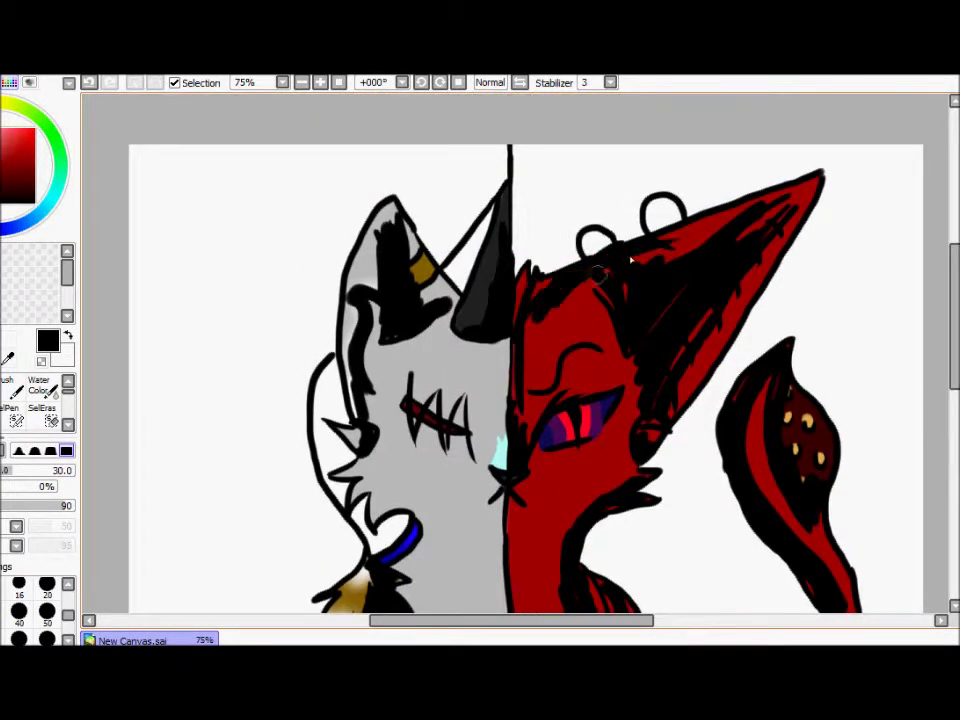
# Make the black shading semi-transparent and add shadow strokes to the grey chest along the centre line
pyautogui.moveTo(957, 333); pyautogui.dragTo(957, 410)
pyautogui.moveTo(475, 450); pyautogui.dragTo(489, 326)
pyautogui.moveTo(490, 380); pyautogui.dragTo(500, 419)
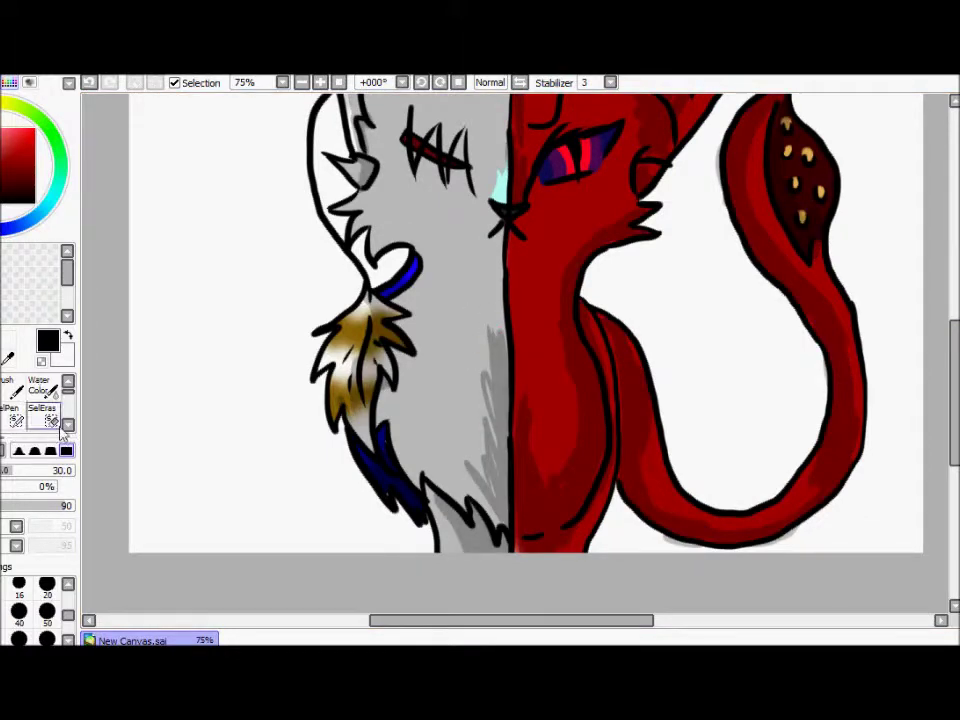
# Blur the shadows on the red chest and tail and on the lower grey chest with a size 70 Blur tool
pyautogui.click(53, 416)
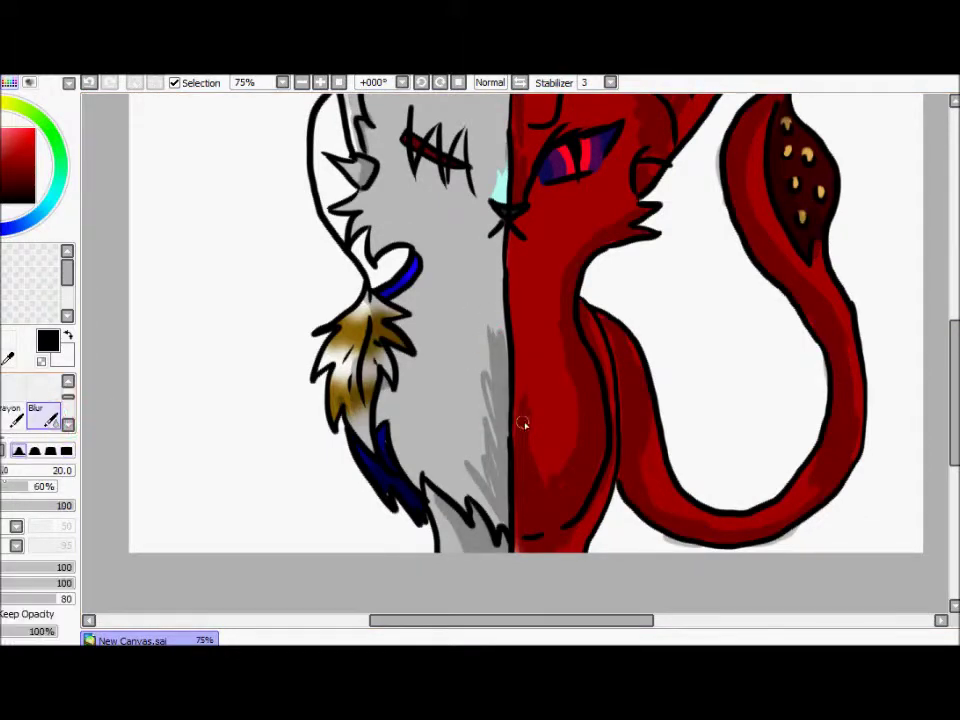
pyautogui.click(6, 439)
pyautogui.click(47, 628)
pyautogui.press('[')
pyautogui.press('[')
pyautogui.press('[')
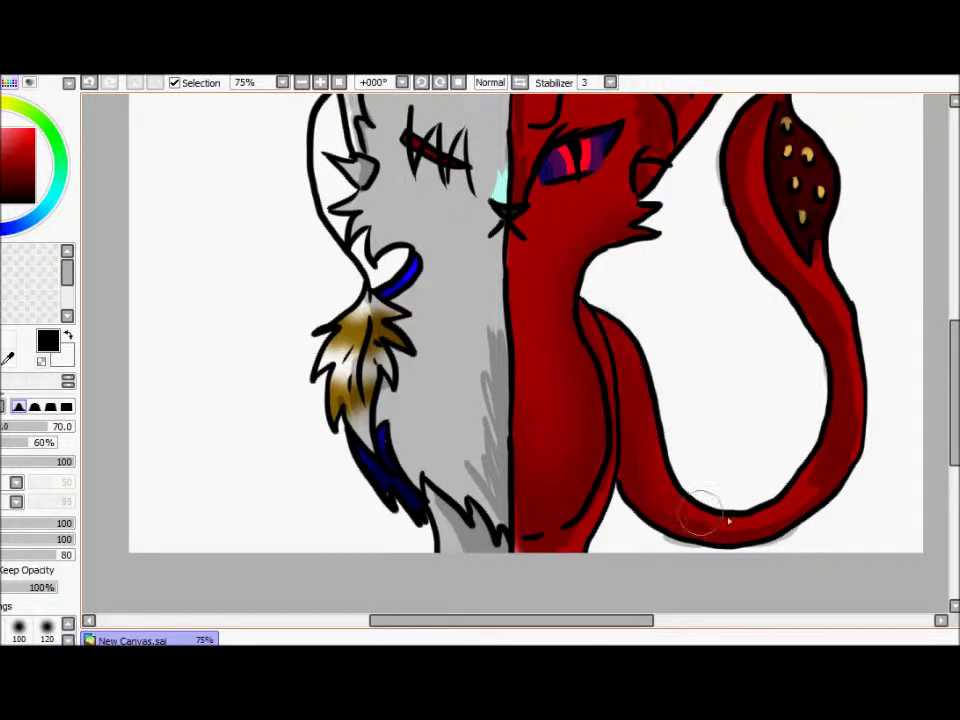
pyautogui.moveTo(418, 480)
pyautogui.mouseDown()
pyautogui.moveTo(485, 496)
pyautogui.moveTo(497, 327)
pyautogui.moveTo(444, 523)
pyautogui.mouseUp()
# Blur the shadows on both creatures' ears and heads with the size 70 Blur tool
pyautogui.moveTo(956, 428); pyautogui.dragTo(956, 383)
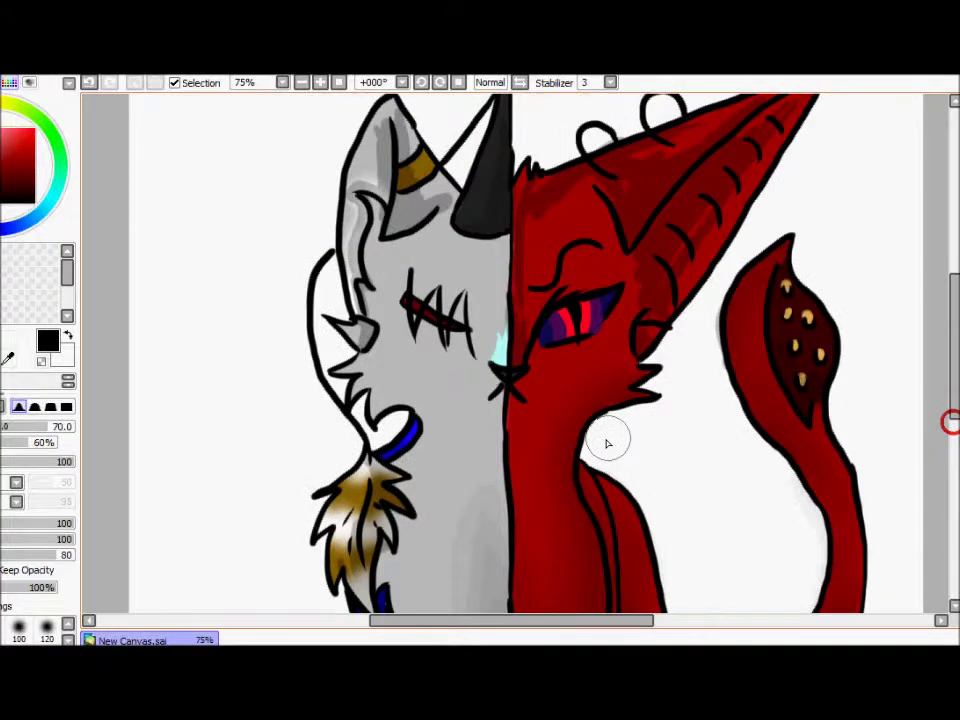
pyautogui.moveTo(365, 190); pyautogui.dragTo(381, 149)
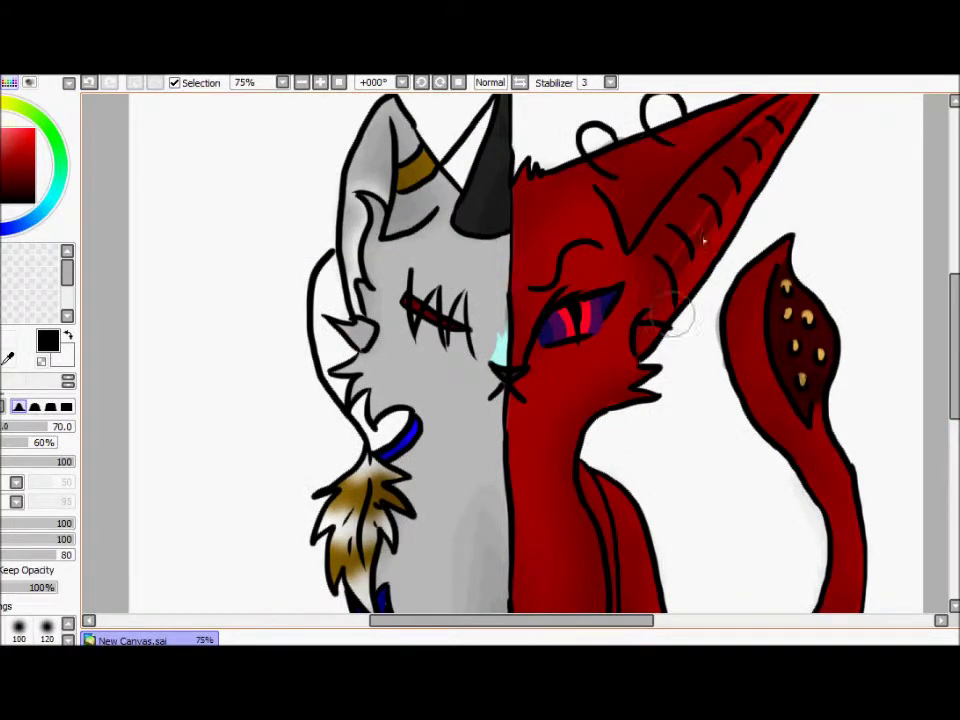
pyautogui.scroll(3, 934, 300)
pyautogui.scroll(-6, 894, 405)
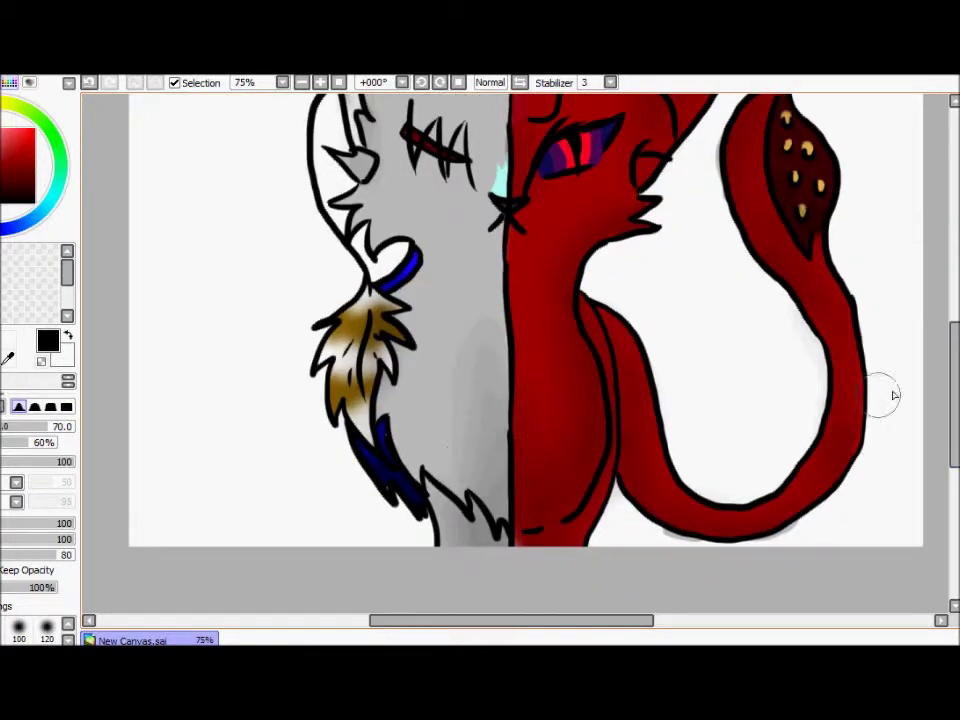
pyautogui.scroll(5, 896, 392)
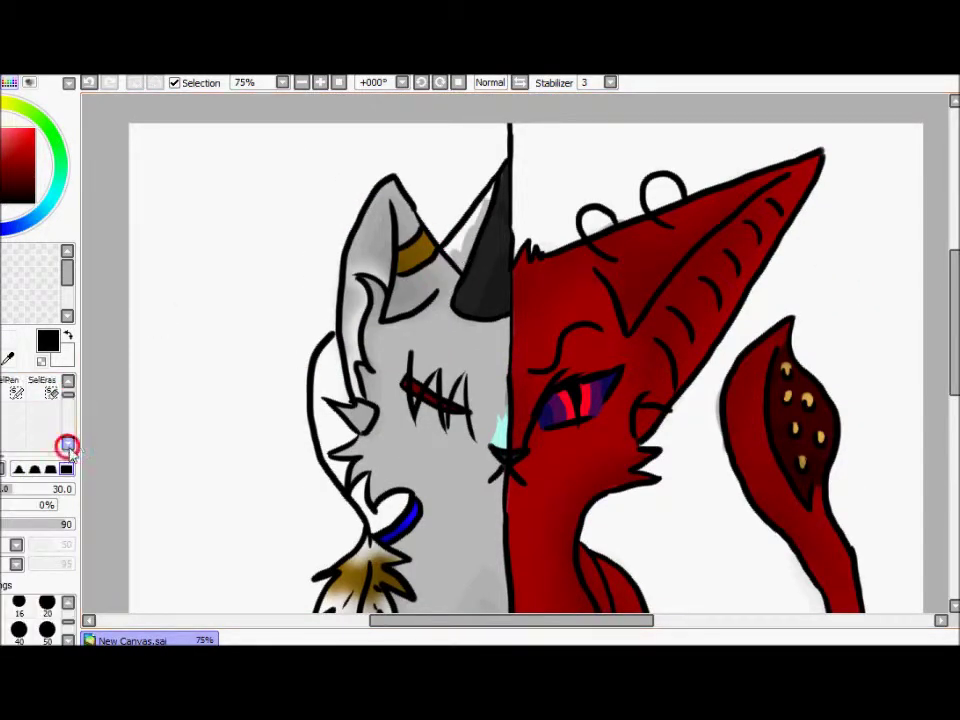
# Soften the shadow on the dark horn and the white area beside it with the Blur tool
pyautogui.click(67, 444)
pyautogui.moveTo(498, 286); pyautogui.dragTo(503, 172)
pyautogui.scroll(-3, 640, 370)
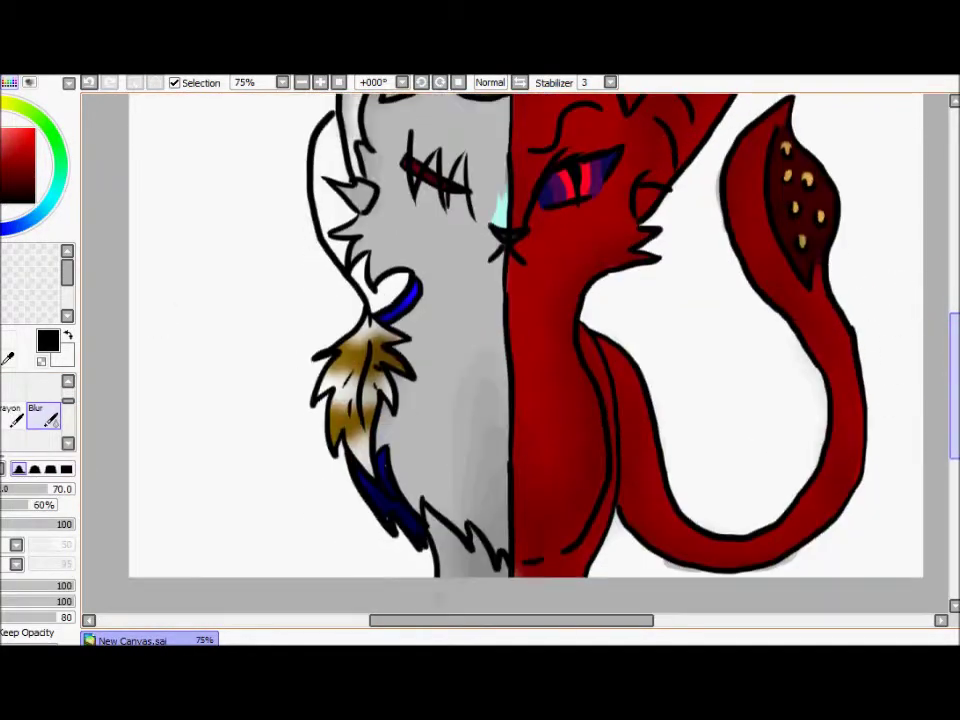
# Add shadow strokes above the grey chest fur with a size 30 brush and blur them at size 70
pyautogui.click(66, 398)
pyautogui.click(40, 388)
pyautogui.moveTo(439, 461)
pyautogui.mouseDown()
pyautogui.moveTo(505, 375)
pyautogui.moveTo(497, 456)
pyautogui.mouseUp()
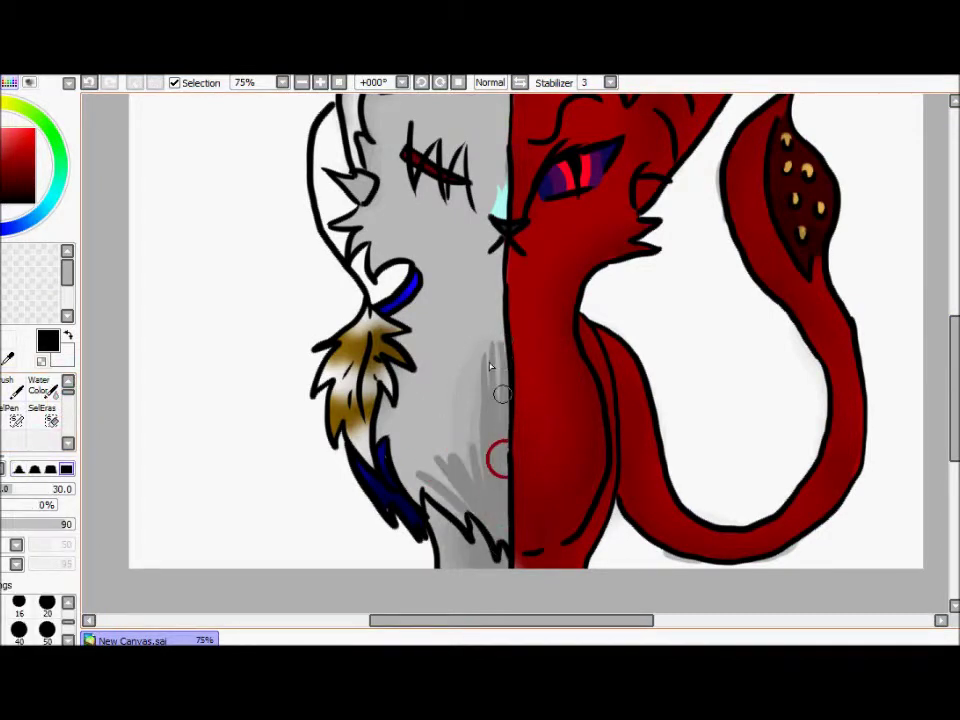
pyautogui.click(67, 443)
pyautogui.click(45, 415)
pyautogui.moveTo(476, 392)
pyautogui.mouseDown()
pyautogui.moveTo(504, 344)
pyautogui.moveTo(457, 472)
pyautogui.mouseUp()
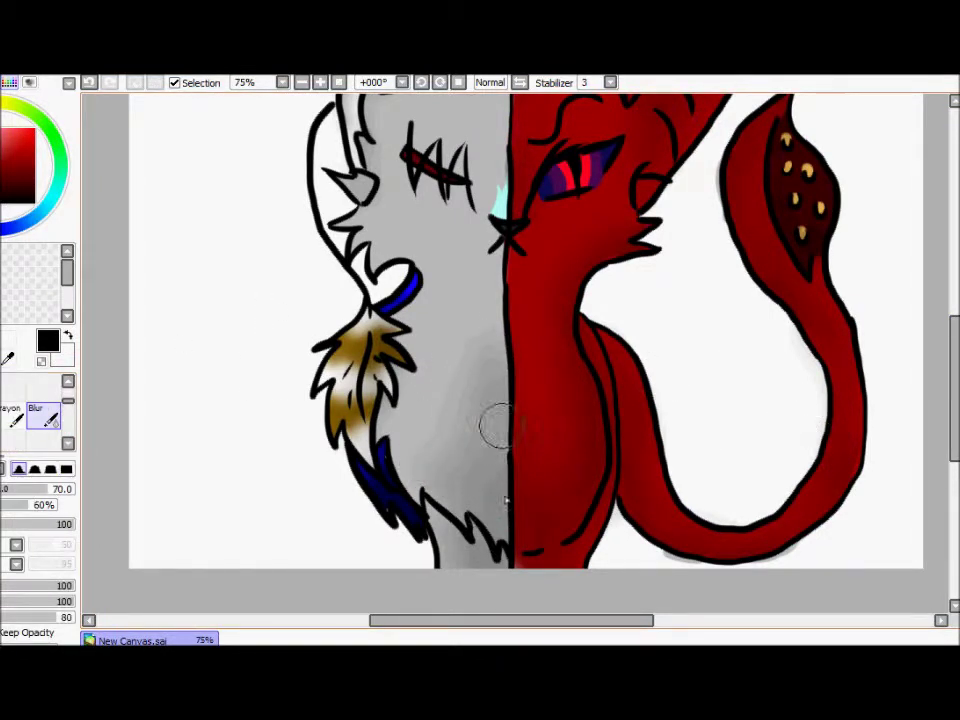
# Shade the grey chest beside the feather with the size 30 brush and blend it with the size 70 Blur tool
pyautogui.click(67, 400)
pyautogui.click(40, 388)
pyautogui.moveTo(399, 461)
pyautogui.mouseDown()
pyautogui.moveTo(437, 383)
pyautogui.moveTo(400, 315)
pyautogui.moveTo(404, 345)
pyautogui.moveTo(385, 419)
pyautogui.moveTo(417, 437)
pyautogui.moveTo(420, 404)
pyautogui.moveTo(444, 381)
pyautogui.mouseUp()
pyautogui.click(67, 443)
pyautogui.click(45, 415)
pyautogui.scroll(-1, 860, 460)
pyautogui.scroll(5, 767, 316)
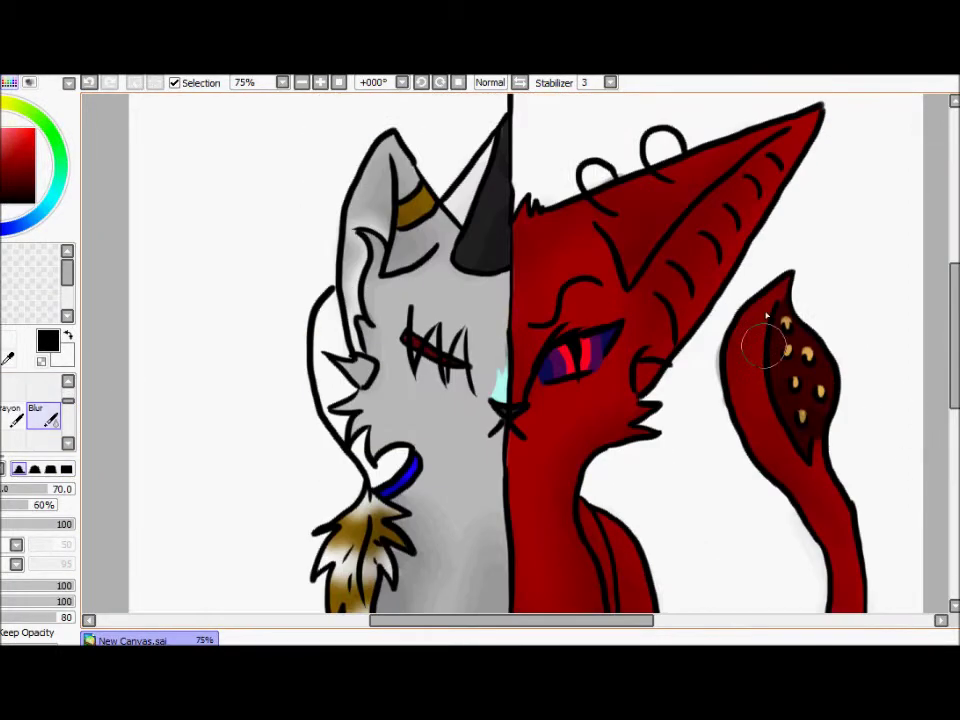
pyautogui.click(67, 380)
pyautogui.click(40, 388)
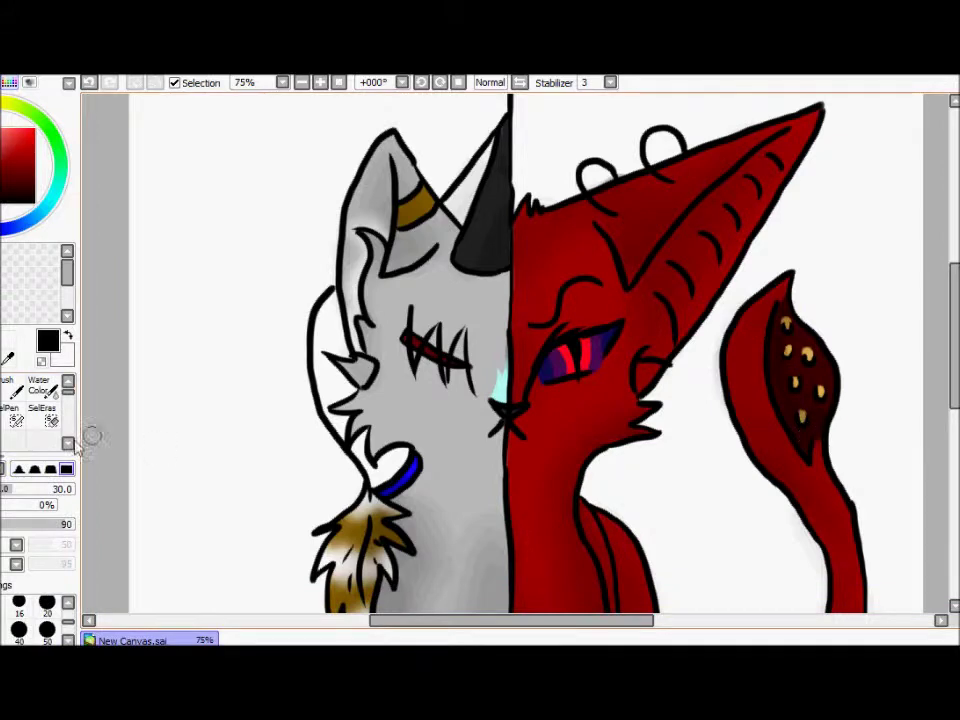
pyautogui.press('b')
pyautogui.scroll(-3, 408, 500)
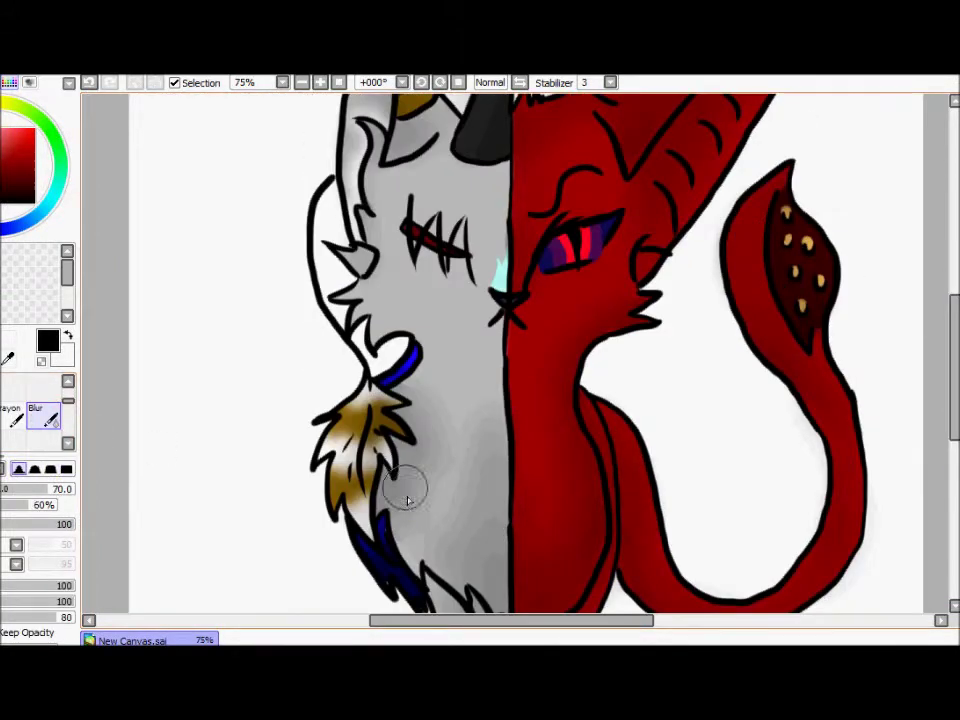
# Select the background areas around both creatures, clear the shadow overflow with a size 350 brush, and deselect
pyautogui.click(301, 82)
pyautogui.click(301, 82)
pyautogui.scroll(-2, 398, 460)
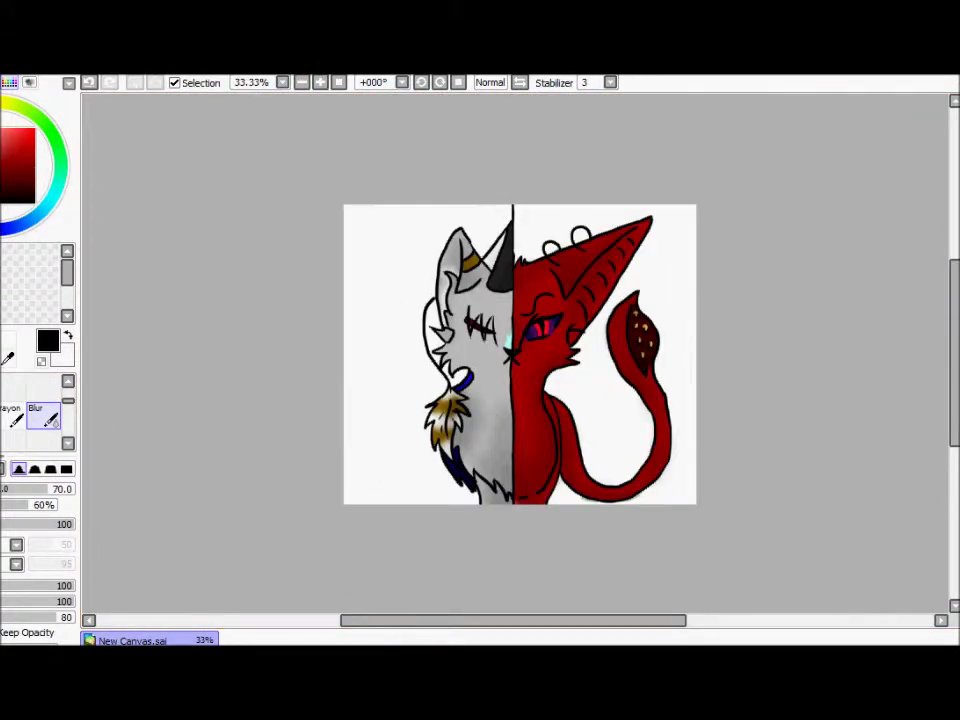
pyautogui.press('w')
pyautogui.click(398, 460)
pyautogui.click(633, 437)
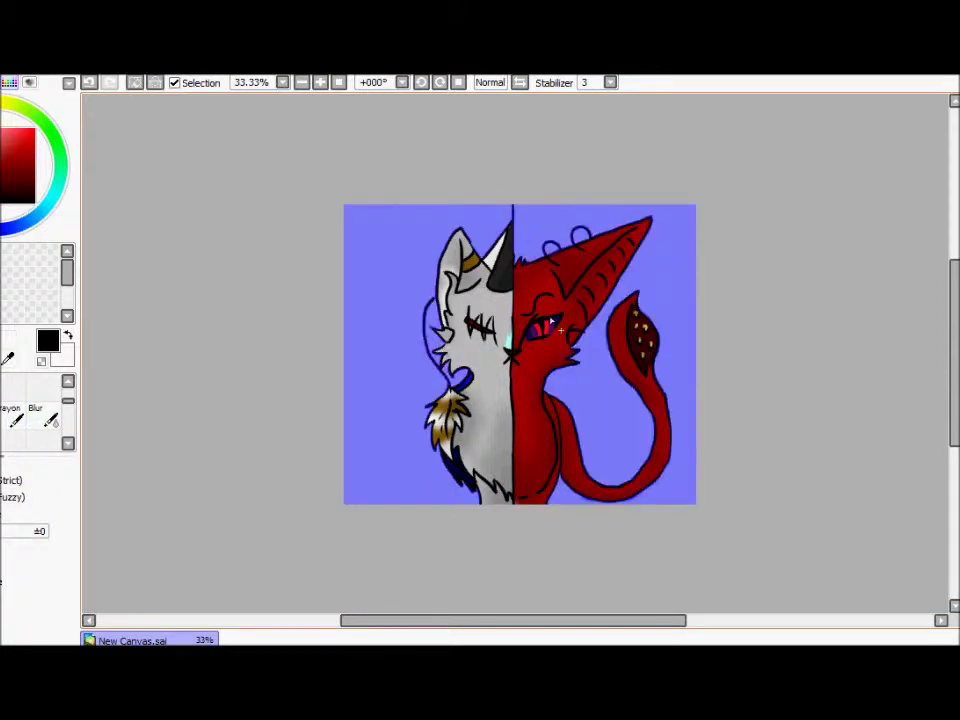
pyautogui.press('b')
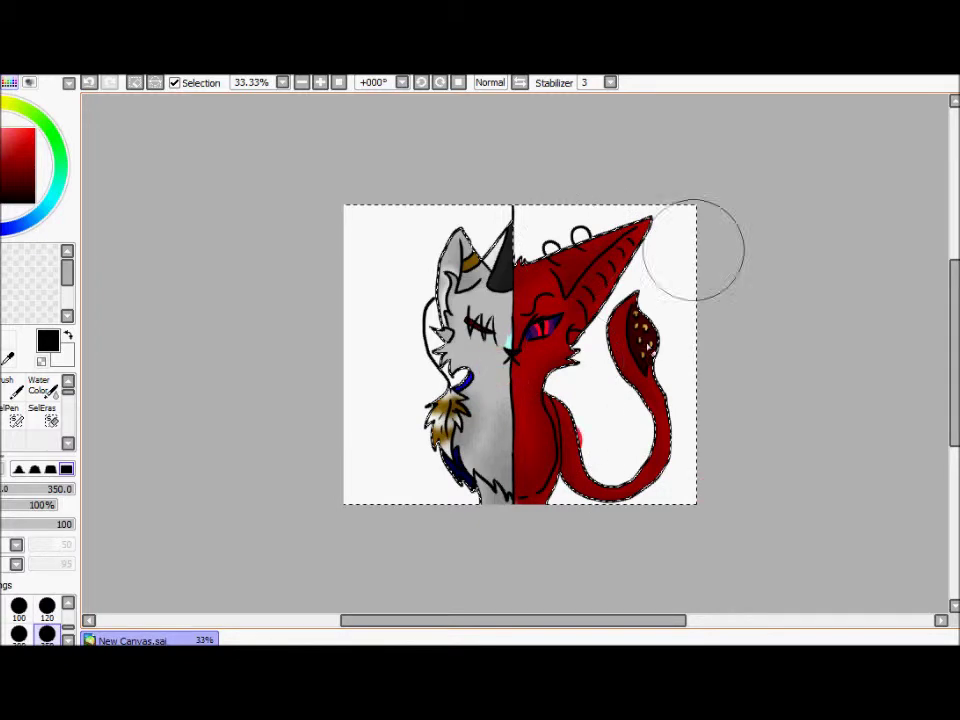
pyautogui.hotkey('ctrl', 'd')
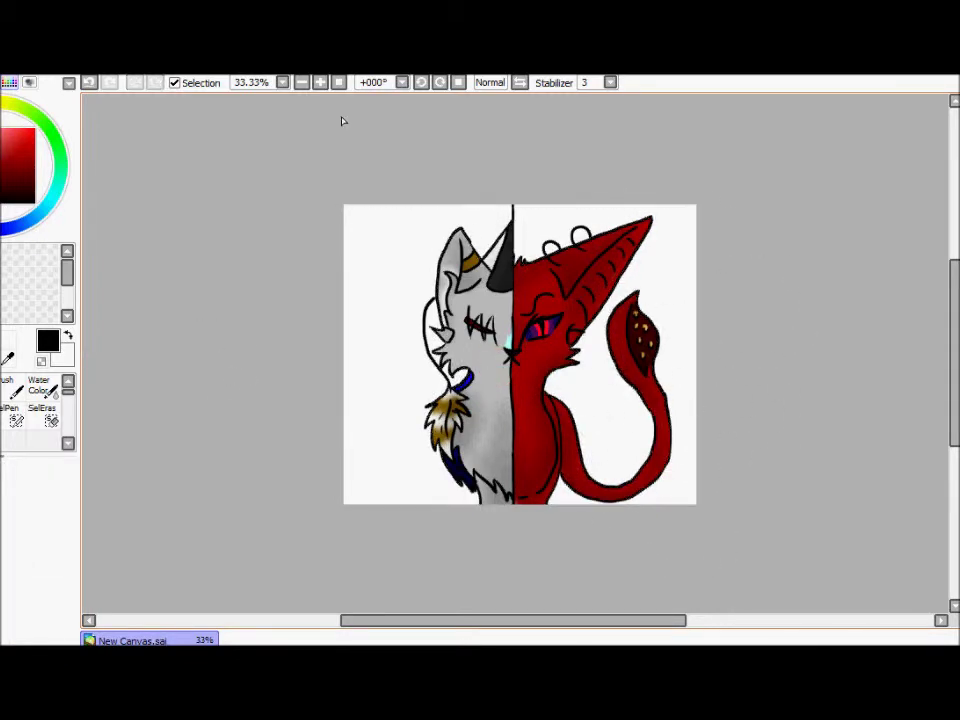
# Paint white highlights on the grey creature's ear, horn, feather and lower chest fur with a size 12 brush
pyautogui.scroll(2, 743, 296)
pyautogui.scroll(3, 955, 370)
pyautogui.press('e')
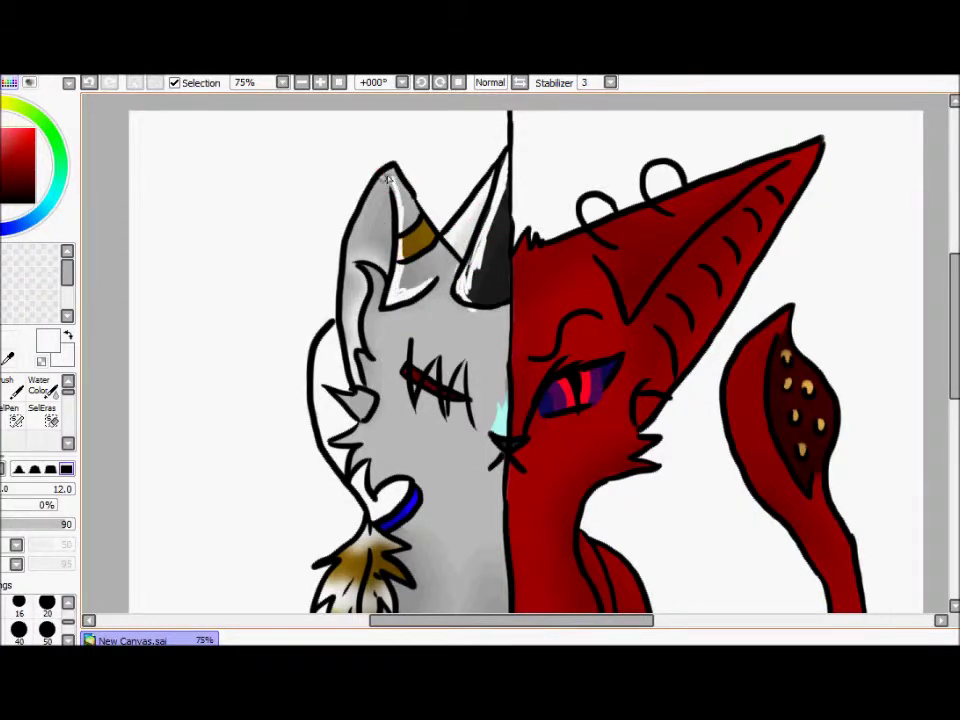
pyautogui.moveTo(389, 179)
pyautogui.mouseDown()
pyautogui.moveTo(366, 217)
pyautogui.moveTo(346, 341)
pyautogui.mouseUp()
pyautogui.scroll(-6, 943, 326)
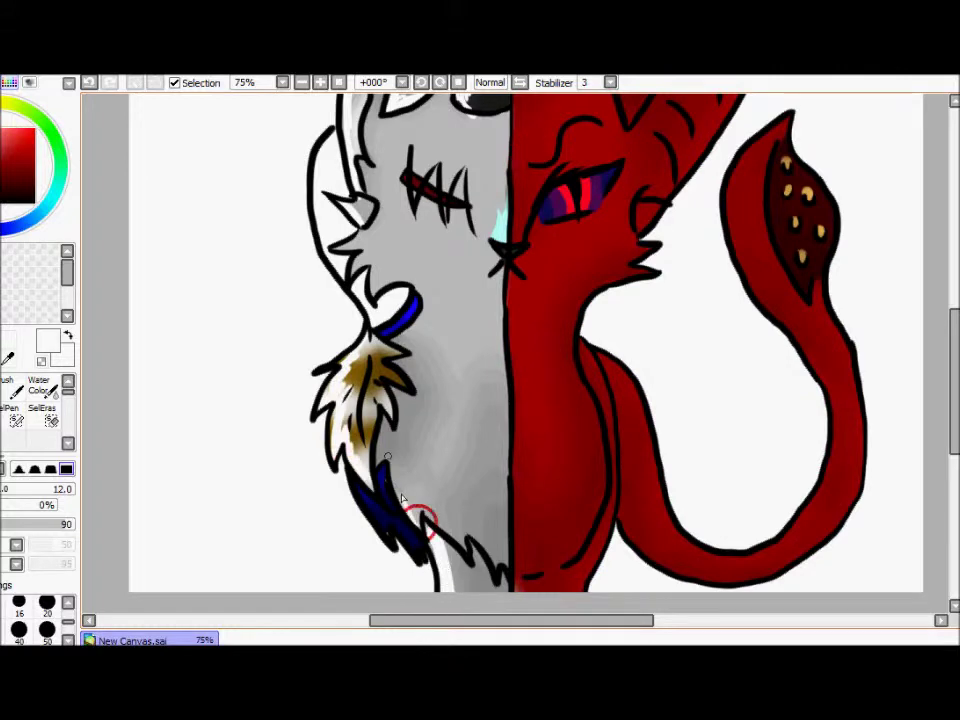
pyautogui.moveTo(402, 497); pyautogui.dragTo(470, 548)
# Make the white highlights semi-transparent and touch up the end of the red eye scar nearest the nose
pyautogui.moveTo(949, 369); pyautogui.dragTo(943, 313)
pyautogui.click(321, 82)
pyautogui.moveTo(575, 621); pyautogui.dragTo(520, 636)
pyautogui.scroll(6, 520, 500)
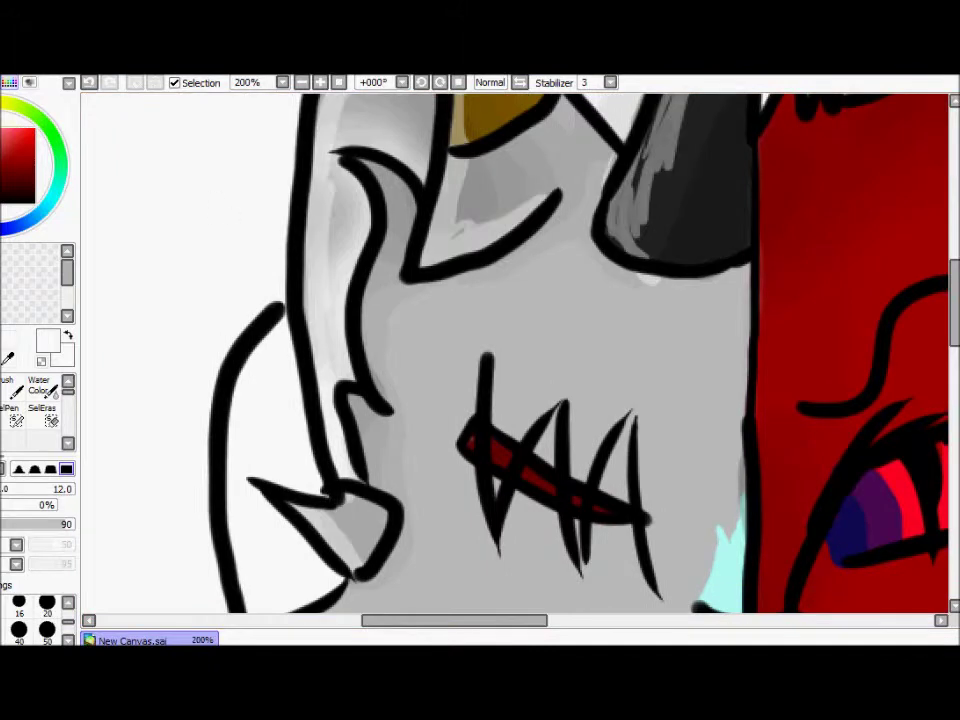
pyautogui.press('e')
pyautogui.click(613, 497)
pyautogui.moveTo(607, 513)
pyautogui.mouseDown()
pyautogui.moveTo(568, 407)
pyautogui.moveTo(643, 525)
pyautogui.mouseUp()
# Blur the highlights on the grey ear, its gold band and the horn with a size 25 Blur tool
pyautogui.click(68, 441)
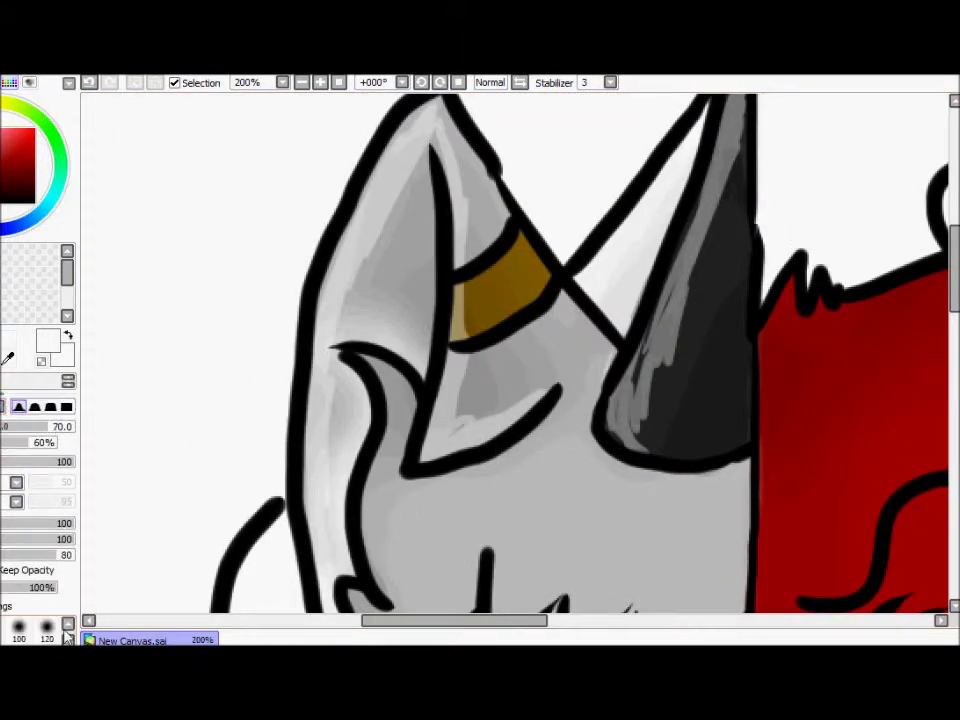
pyautogui.moveTo(574, 347)
pyautogui.mouseDown()
pyautogui.moveTo(649, 413)
pyautogui.moveTo(699, 245)
pyautogui.moveTo(626, 414)
pyautogui.moveTo(615, 274)
pyautogui.mouseUp()
pyautogui.moveTo(431, 152)
pyautogui.mouseDown()
pyautogui.moveTo(441, 259)
pyautogui.moveTo(339, 317)
pyautogui.moveTo(422, 129)
pyautogui.mouseUp()
pyautogui.scroll(-3, 393, 306)
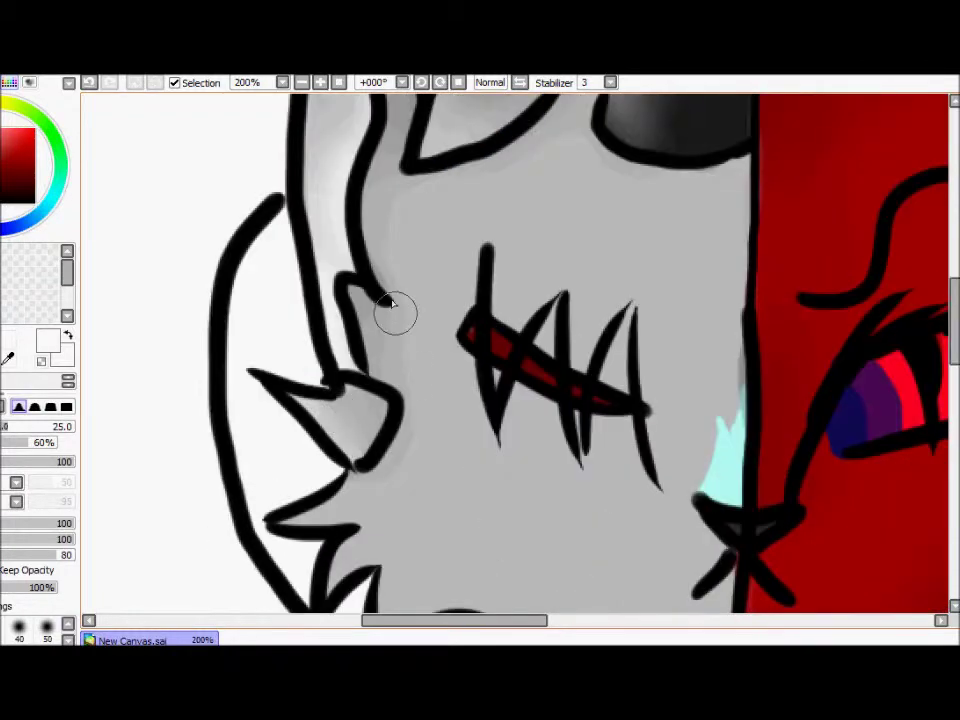
# Blur the highlights on the cheek fur, feather, blue tips and grey chest with the size 25 Blur tool
pyautogui.scroll(-3, 525, 300)
pyautogui.moveTo(525, 261); pyautogui.dragTo(274, 530)
pyautogui.scroll(-3, 666, 347)
pyautogui.moveTo(666, 347); pyautogui.dragTo(385, 480)
pyautogui.scroll(-3, 385, 480)
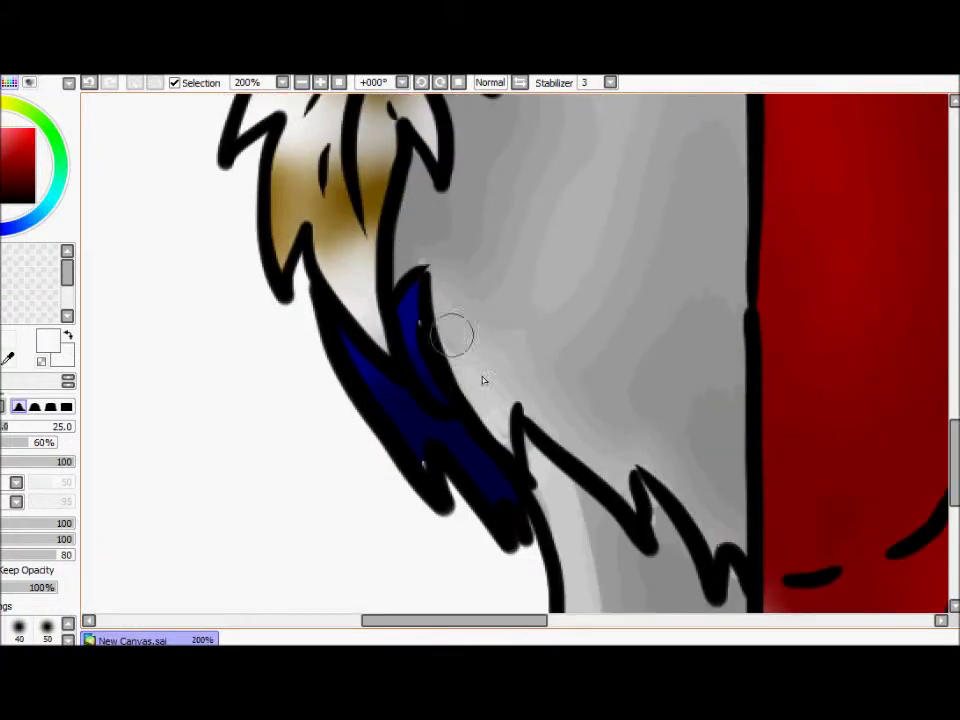
pyautogui.scroll(10, 720, 418)
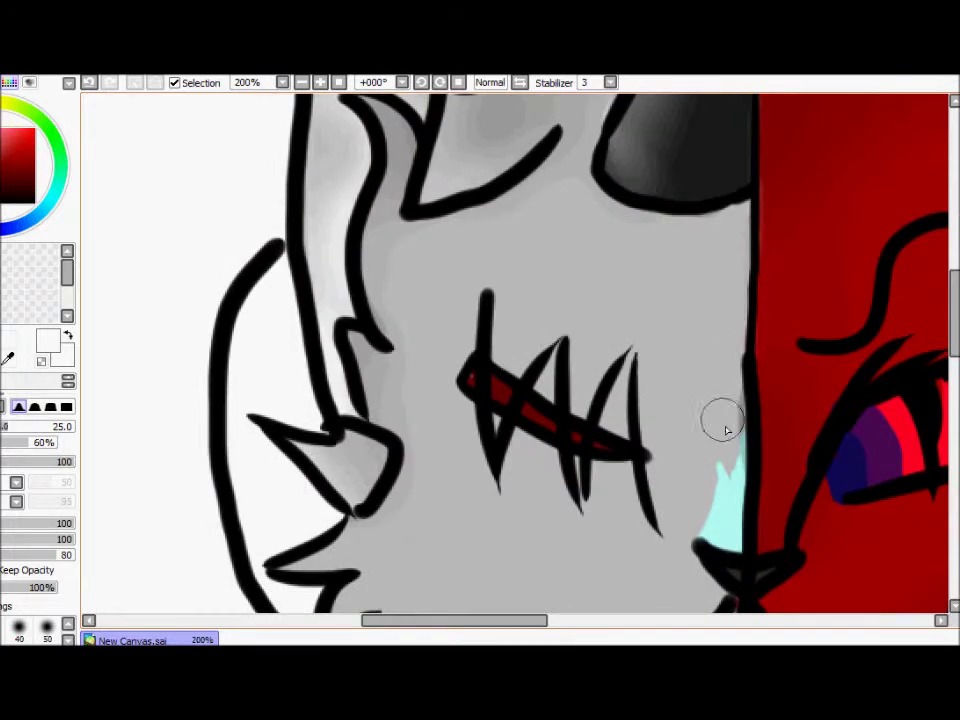
pyautogui.scroll(-2, 720, 418)
pyautogui.scroll(-10, 621, 262)
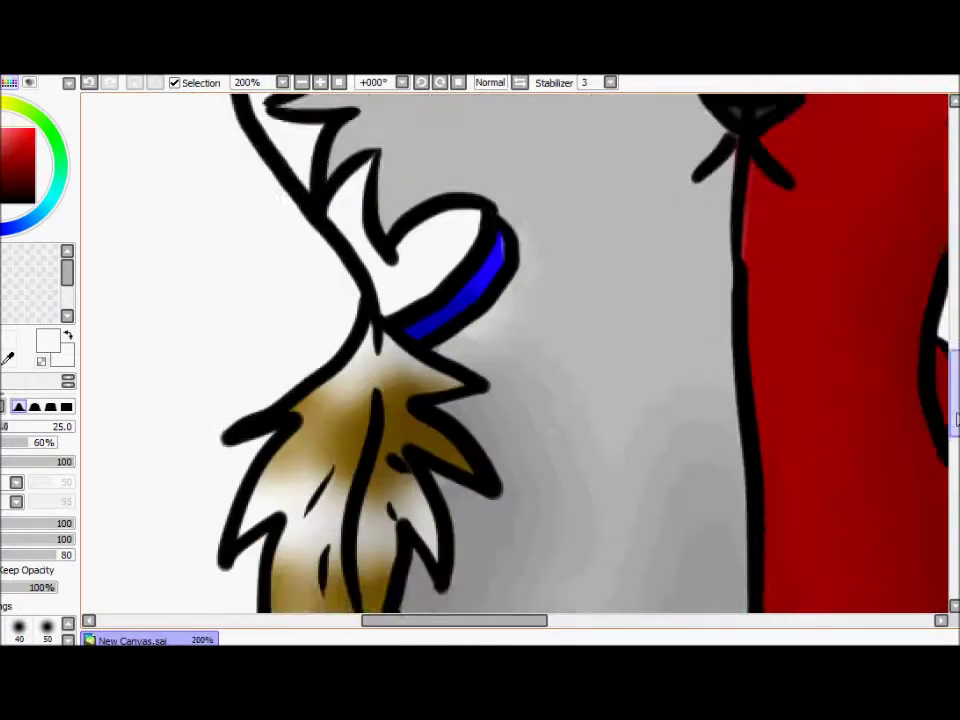
# Sketch a large tree trunk with curly foliage on both sides in blue, in the grey creature's half of the background
pyautogui.scroll(-4, 727, 258)
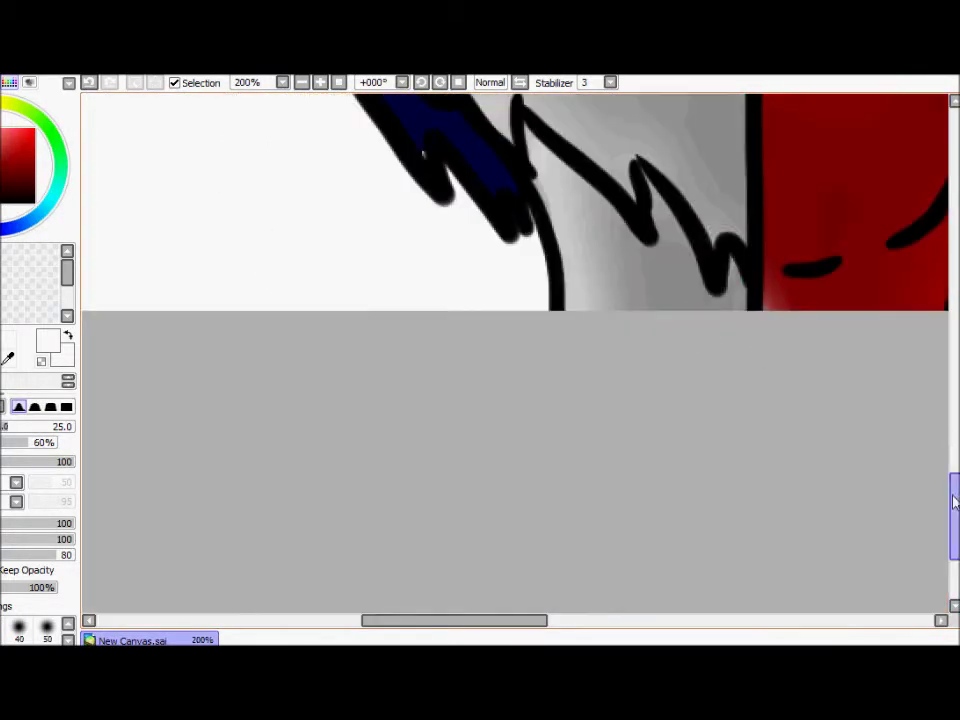
pyautogui.scroll(10, 953, 503)
pyautogui.click(301, 82)
pyautogui.moveTo(953, 290)
pyautogui.mouseDown()
pyautogui.moveTo(953, 328)
pyautogui.moveTo(953, 320)
pyautogui.mouseUp()
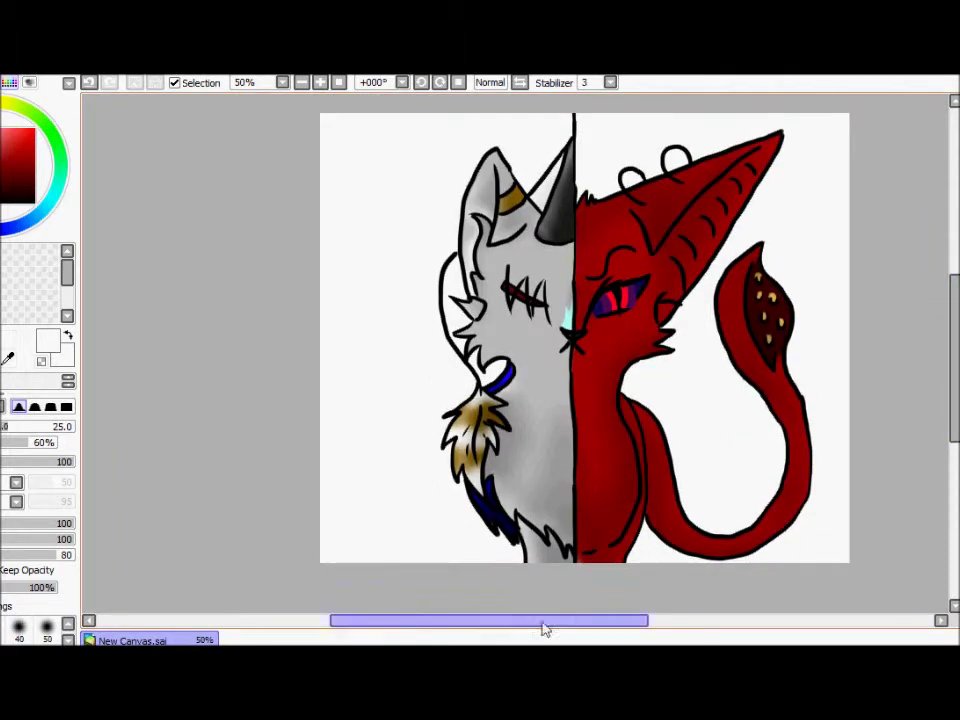
pyautogui.moveTo(545, 628); pyautogui.dragTo(578, 628)
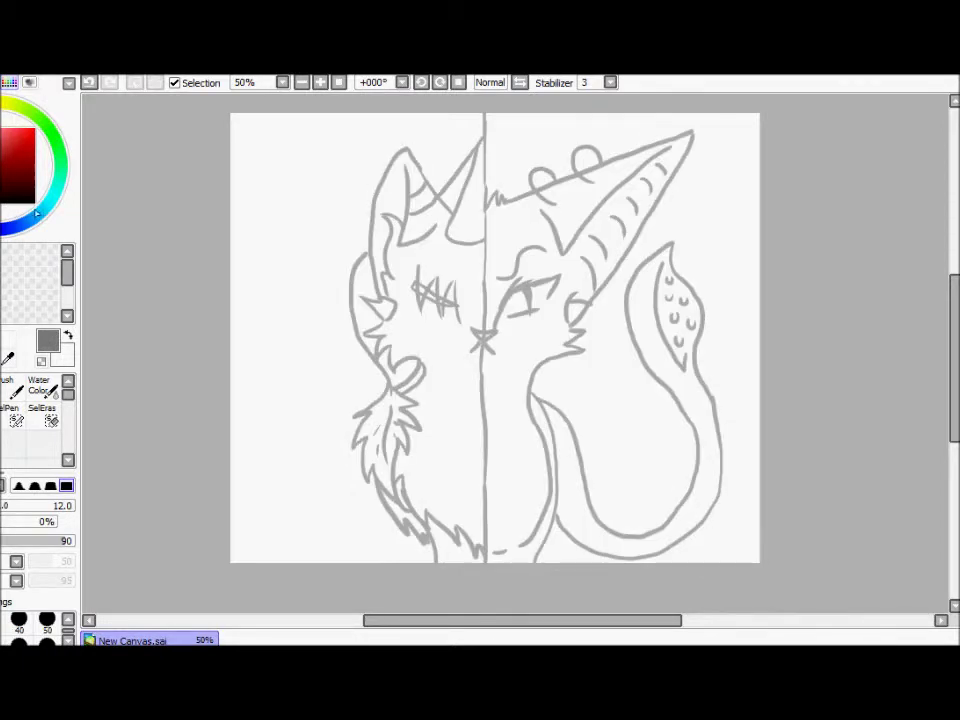
pyautogui.click(34, 128)
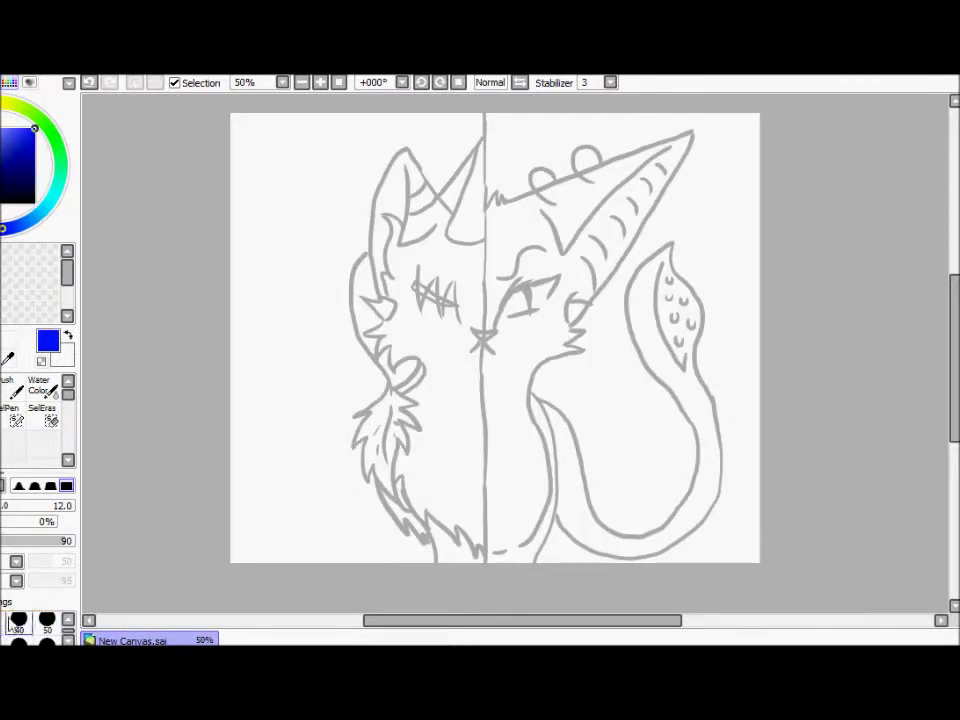
pyautogui.moveTo(239, 438); pyautogui.dragTo(287, 240)
pyautogui.moveTo(367, 436)
pyautogui.mouseDown()
pyautogui.moveTo(349, 212)
pyautogui.moveTo(386, 167)
pyautogui.mouseUp()
pyautogui.moveTo(262, 195)
pyautogui.mouseDown()
pyautogui.moveTo(279, 186)
pyautogui.moveTo(227, 197)
pyautogui.moveTo(245, 200)
pyautogui.mouseUp()
pyautogui.moveTo(360, 218)
pyautogui.mouseDown()
pyautogui.moveTo(449, 149)
pyautogui.moveTo(458, 122)
pyautogui.mouseUp()
pyautogui.moveTo(250, 160); pyautogui.dragTo(240, 129)
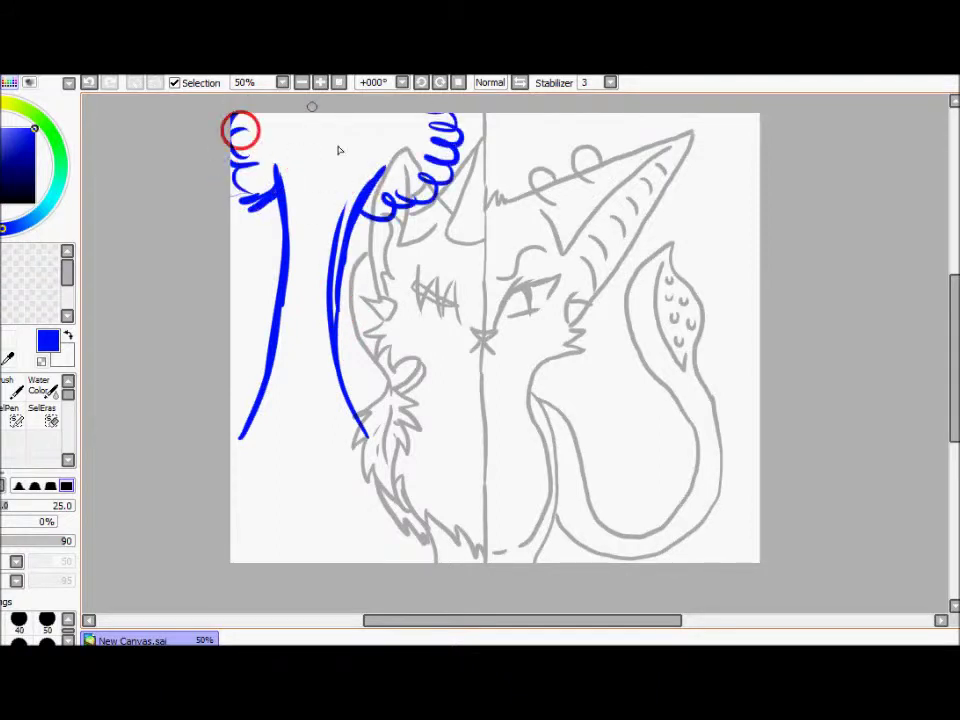
# Sketch jagged blue grass around the tree's base and along to the central dividing line
pyautogui.moveTo(236, 458); pyautogui.dragTo(386, 450)
pyautogui.moveTo(245, 500)
pyautogui.mouseDown()
pyautogui.moveTo(400, 464)
pyautogui.moveTo(465, 485)
pyautogui.mouseUp()
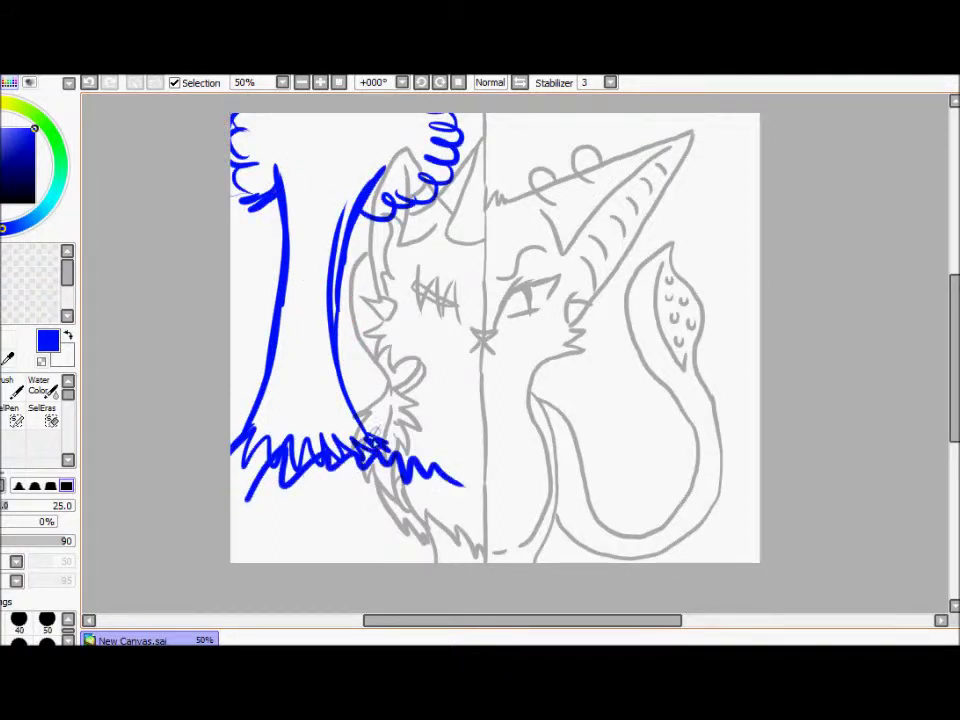
pyautogui.moveTo(360, 440); pyautogui.dragTo(485, 435)
# Sketch more tree trunks behind the first one and a wavy blue divider down the middle of the canvas
pyautogui.moveTo(247, 205); pyautogui.dragTo(268, 390)
pyautogui.moveTo(350, 210); pyautogui.dragTo(333, 340)
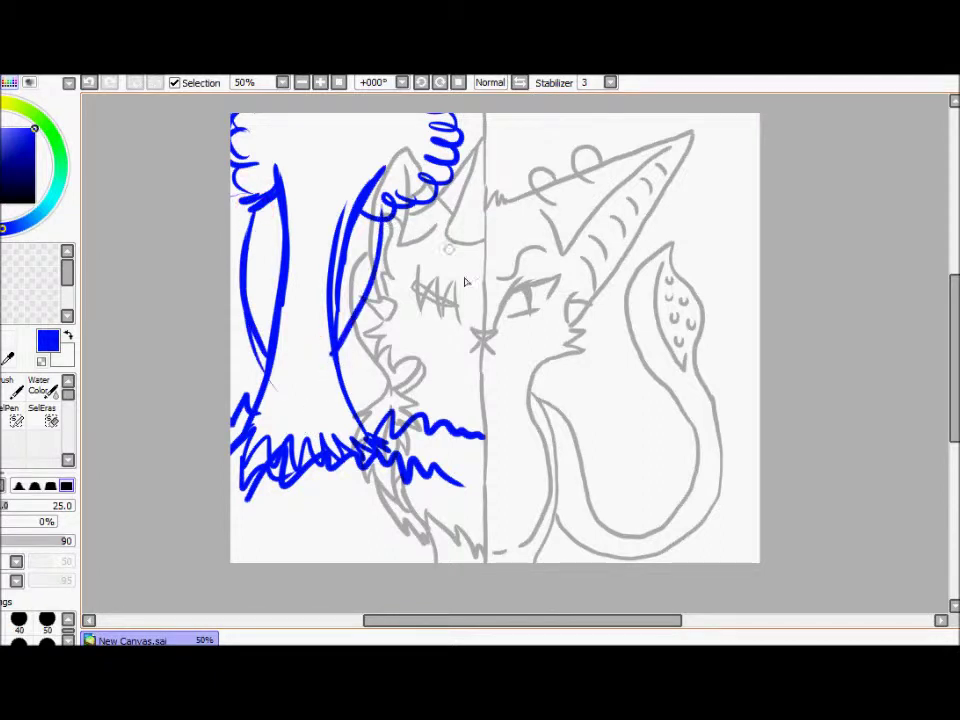
pyautogui.moveTo(418, 205); pyautogui.dragTo(465, 405)
pyautogui.moveTo(432, 235)
pyautogui.mouseDown()
pyautogui.moveTo(451, 346)
pyautogui.moveTo(470, 185)
pyautogui.moveTo(485, 180)
pyautogui.mouseUp()
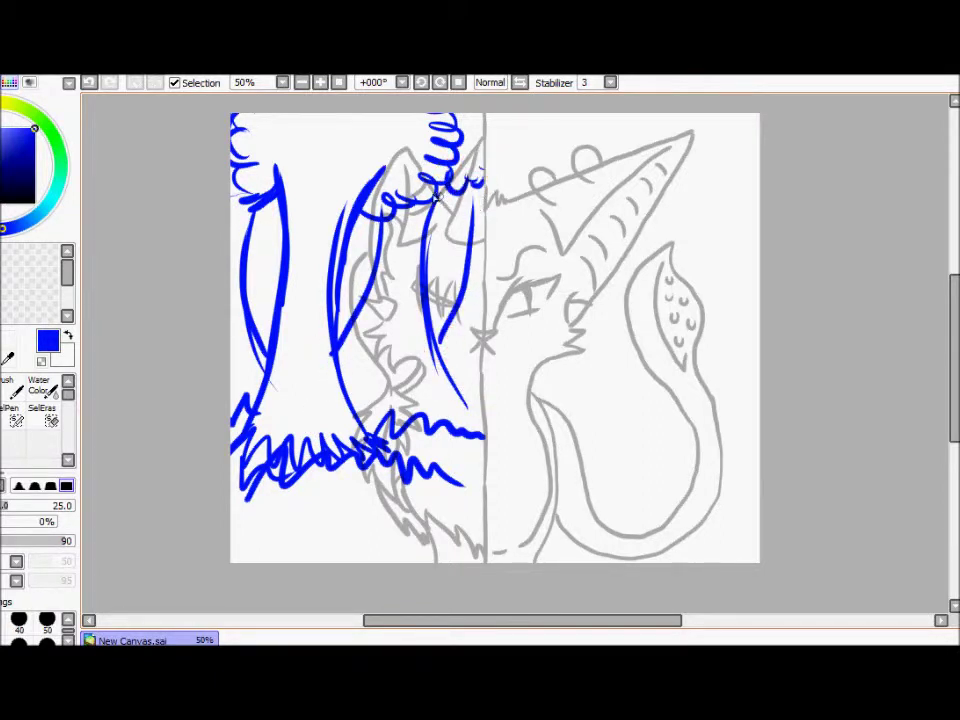
pyautogui.moveTo(489, 127); pyautogui.dragTo(480, 560)
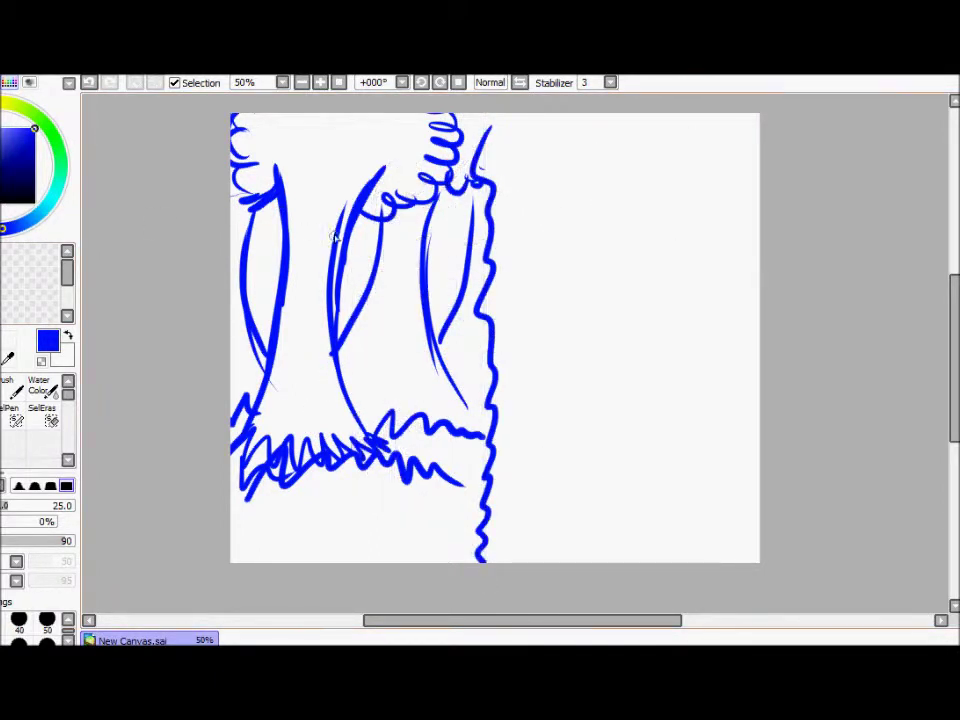
# Handwrite the notes "BRB" and "Back" in blue in the blank half of the canvas and erase them
pyautogui.moveTo(545, 302); pyautogui.dragTo(540, 356)
pyautogui.moveTo(541, 305); pyautogui.dragTo(562, 345)
pyautogui.moveTo(567, 290)
pyautogui.mouseDown()
pyautogui.moveTo(622, 296)
pyautogui.moveTo(603, 330)
pyautogui.mouseUp()
pyautogui.moveTo(608, 276); pyautogui.dragTo(600, 332)
pyautogui.moveTo(605, 272)
pyautogui.mouseDown()
pyautogui.moveTo(636, 306)
pyautogui.moveTo(626, 326)
pyautogui.mouseUp()
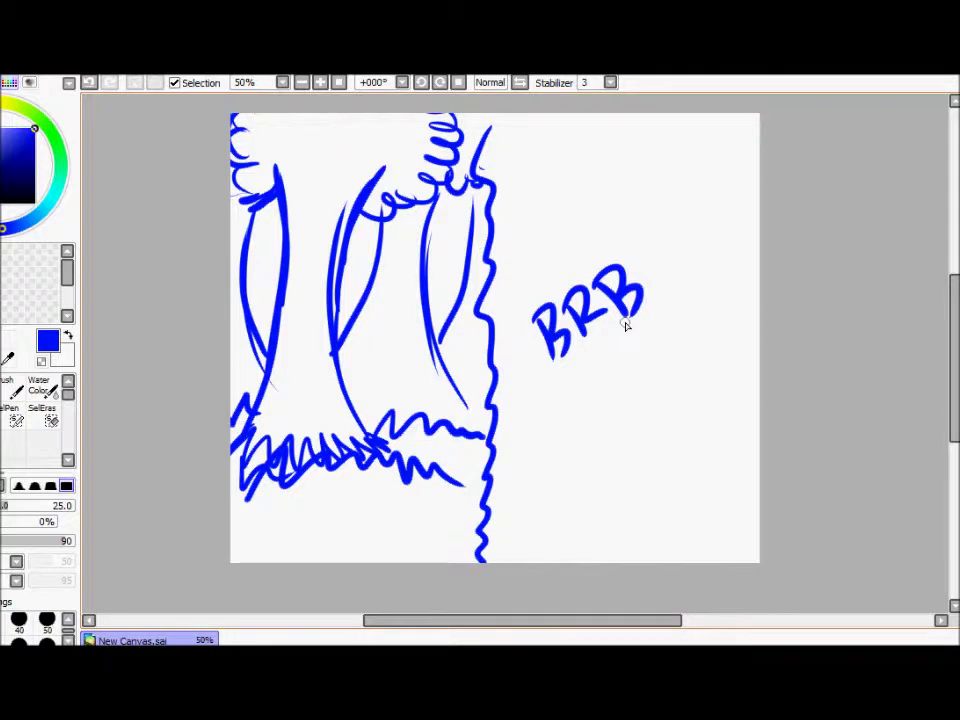
pyautogui.moveTo(549, 428); pyautogui.dragTo(541, 490)
pyautogui.moveTo(546, 432); pyautogui.dragTo(556, 484)
pyautogui.moveTo(588, 442); pyautogui.dragTo(597, 465)
pyautogui.moveTo(617, 432); pyautogui.dragTo(608, 458)
pyautogui.moveTo(632, 392); pyautogui.dragTo(627, 447)
pyautogui.moveTo(650, 405); pyautogui.dragTo(650, 440)
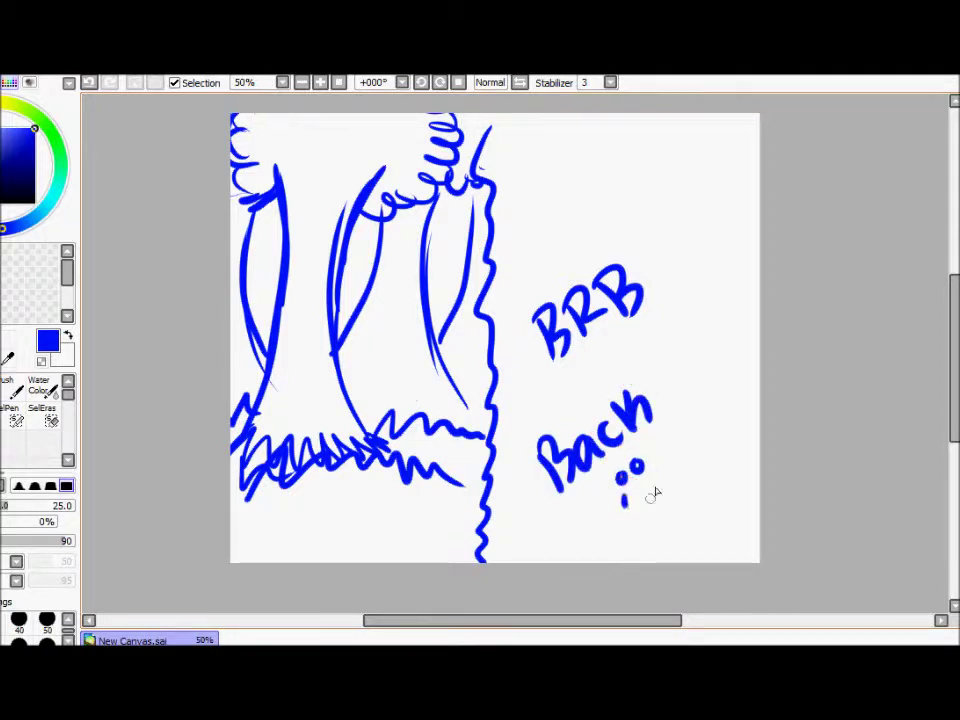
pyautogui.press('e')
pyautogui.moveTo(620, 480)
pyautogui.mouseDown()
pyautogui.moveTo(630, 350)
pyautogui.moveTo(537, 438)
pyautogui.moveTo(750, 436)
pyautogui.mouseUp()
# Sketch scalloped blue clouds along the top of the red creature's half of the background
pyautogui.press('n')
pyautogui.moveTo(520, 150); pyautogui.dragTo(718, 127)
pyautogui.moveTo(640, 172); pyautogui.dragTo(760, 185)
# Sketch slanted rain streaks falling beneath the clouds in the red creature's half
pyautogui.moveTo(563, 195); pyautogui.dragTo(548, 268)
pyautogui.moveTo(603, 222)
pyautogui.mouseDown()
pyautogui.moveTo(592, 258)
pyautogui.moveTo(620, 272)
pyautogui.mouseUp()
pyautogui.moveTo(557, 290); pyautogui.dragTo(545, 385)
pyautogui.moveTo(605, 350); pyautogui.dragTo(580, 395)
pyautogui.moveTo(655, 290); pyautogui.dragTo(645, 400)
pyautogui.moveTo(660, 225); pyautogui.dragTo(653, 275)
pyautogui.moveTo(713, 245); pyautogui.dragTo(706, 300)
pyautogui.moveTo(728, 290); pyautogui.dragTo(725, 345)
pyautogui.moveTo(693, 355); pyautogui.dragTo(688, 390)
pyautogui.moveTo(518, 340); pyautogui.dragTo(510, 365)
pyautogui.moveTo(528, 190); pyautogui.dragTo(523, 205)
pyautogui.moveTo(581, 165)
pyautogui.mouseDown()
pyautogui.moveTo(579, 180)
pyautogui.moveTo(607, 193)
pyautogui.mouseUp()
# Fade the blue sketch and paint the front tree's forked trunk in brown at size 50, tidying the fork with the eraser
pyautogui.moveTo(62, 320); pyautogui.dragTo(47, 320)
pyautogui.click(2, 118)
pyautogui.click(18, 160)
pyautogui.click(47, 620)
pyautogui.moveTo(337, 387)
pyautogui.mouseDown()
pyautogui.moveTo(377, 450)
pyautogui.moveTo(330, 322)
pyautogui.moveTo(360, 190)
pyautogui.mouseUp()
pyautogui.hotkey('ctrl', 'z')
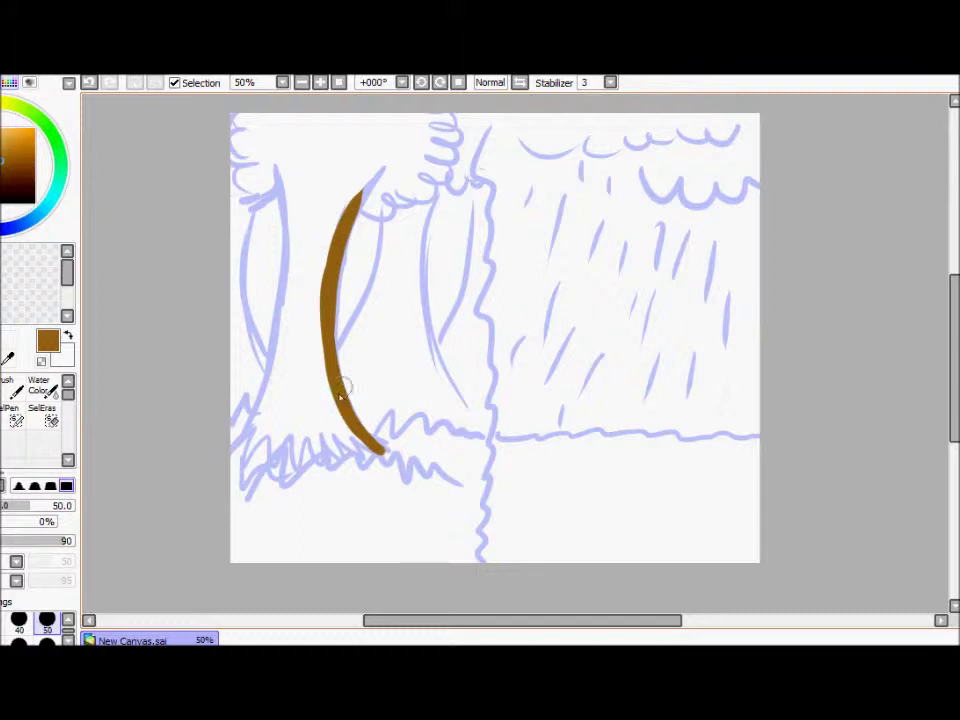
pyautogui.moveTo(236, 446); pyautogui.dragTo(279, 242)
pyautogui.moveTo(270, 349)
pyautogui.mouseDown()
pyautogui.moveTo(352, 188)
pyautogui.moveTo(353, 438)
pyautogui.moveTo(266, 450)
pyautogui.moveTo(288, 353)
pyautogui.moveTo(323, 397)
pyautogui.moveTo(284, 325)
pyautogui.moveTo(301, 250)
pyautogui.moveTo(268, 197)
pyautogui.moveTo(326, 374)
pyautogui.moveTo(253, 467)
pyautogui.moveTo(330, 462)
pyautogui.mouseUp()
pyautogui.click(15, 388)
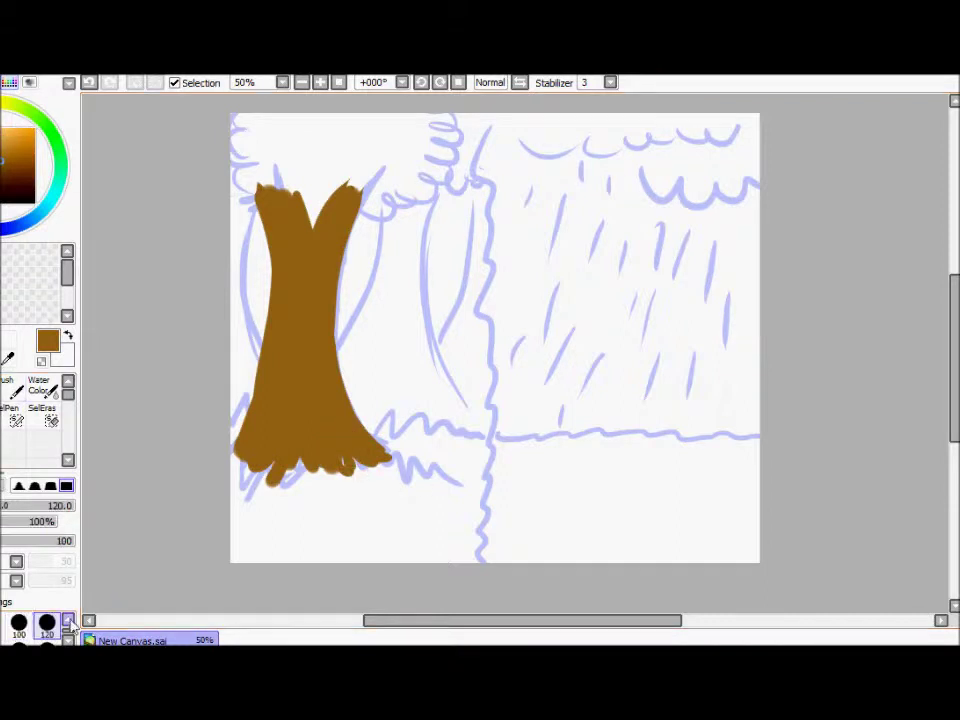
pyautogui.click(38, 388)
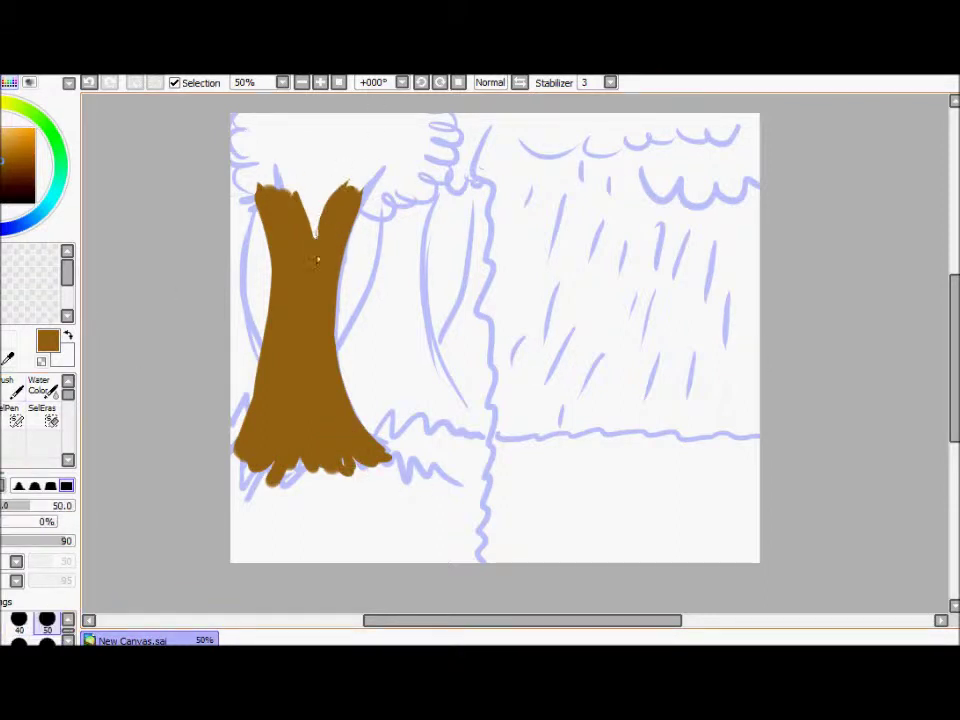
# Paint the two middle-distance tree trunks with spreading roots in darker brown at brush size 50
pyautogui.moveTo(382, 212); pyautogui.dragTo(330, 390)
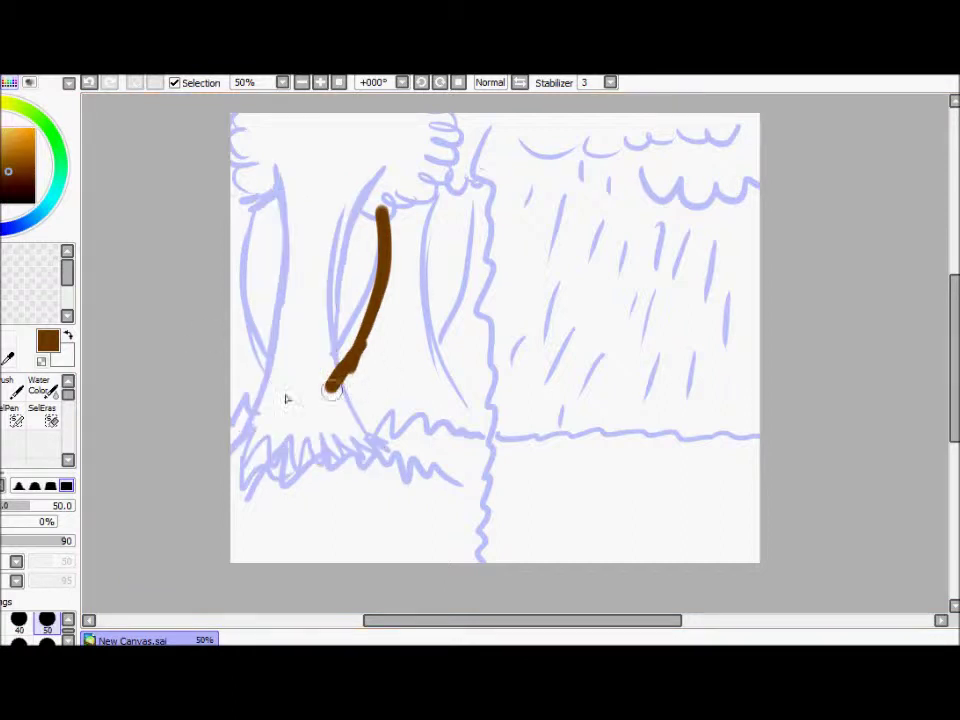
pyautogui.moveTo(345, 385)
pyautogui.mouseDown()
pyautogui.moveTo(330, 433)
pyautogui.moveTo(411, 409)
pyautogui.moveTo(472, 422)
pyautogui.mouseUp()
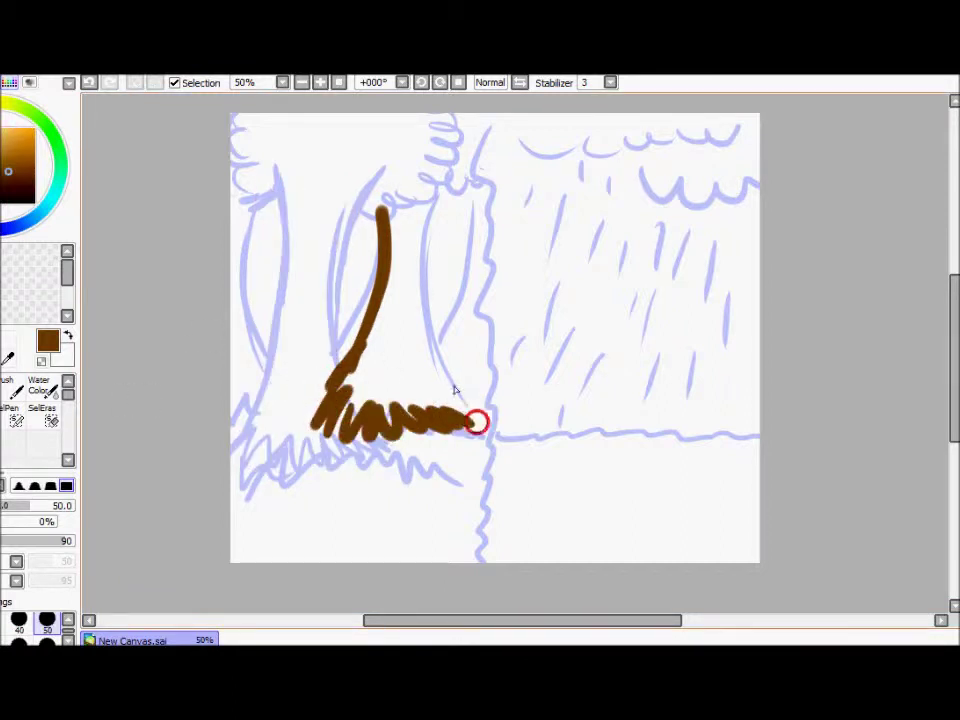
pyautogui.moveTo(443, 190); pyautogui.dragTo(462, 420)
pyautogui.moveTo(355, 180)
pyautogui.mouseDown()
pyautogui.moveTo(400, 212)
pyautogui.moveTo(420, 300)
pyautogui.moveTo(417, 407)
pyautogui.mouseUp()
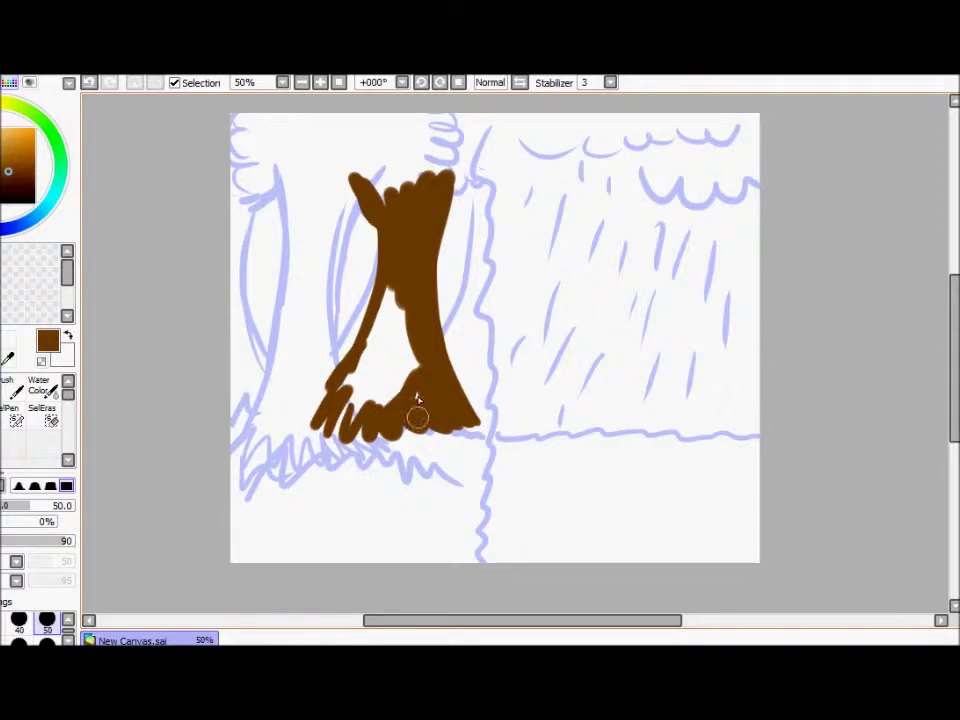
pyautogui.moveTo(392, 321)
pyautogui.mouseDown()
pyautogui.moveTo(403, 354)
pyautogui.moveTo(372, 450)
pyautogui.mouseUp()
pyautogui.moveTo(294, 396)
pyautogui.mouseDown()
pyautogui.moveTo(252, 205)
pyautogui.moveTo(231, 321)
pyautogui.moveTo(245, 400)
pyautogui.moveTo(251, 392)
pyautogui.mouseUp()
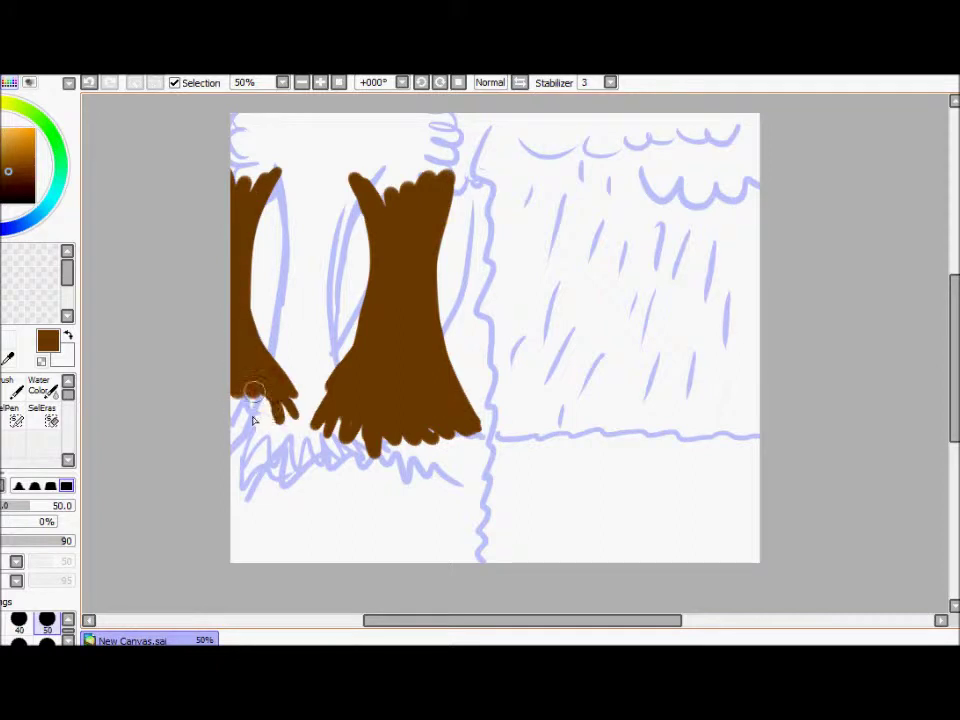
# Paint the farthest trunk beside the divider in very dark reddish brown and cover its top with dark green foliage
pyautogui.moveTo(445, 312)
pyautogui.mouseDown()
pyautogui.moveTo(467, 189)
pyautogui.moveTo(486, 396)
pyautogui.moveTo(461, 321)
pyautogui.moveTo(477, 263)
pyautogui.mouseUp()
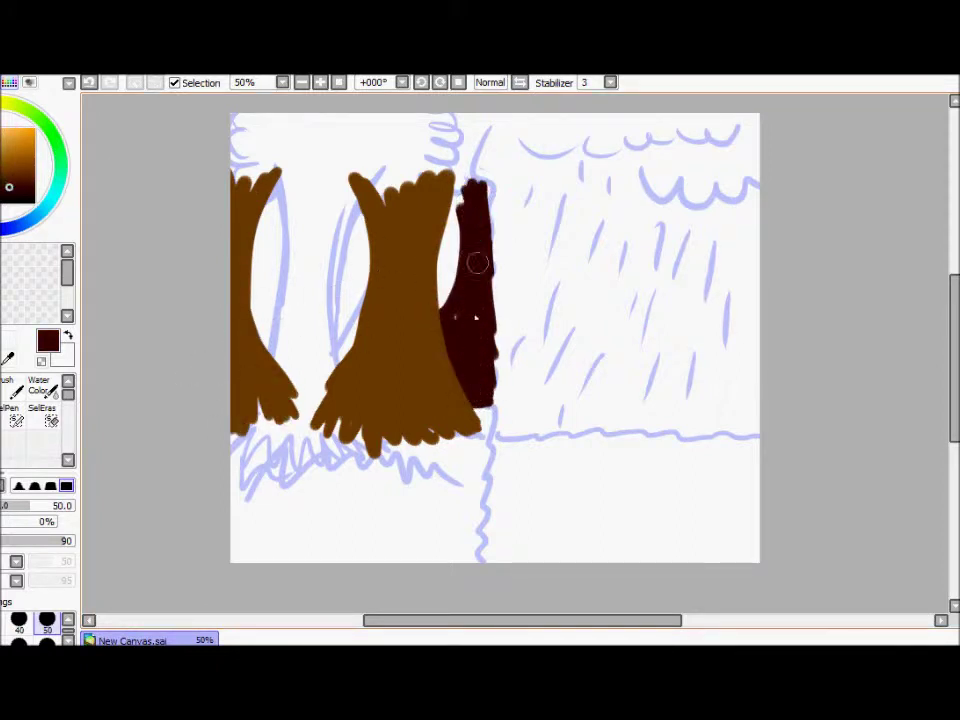
pyautogui.moveTo(484, 317); pyautogui.dragTo(473, 181)
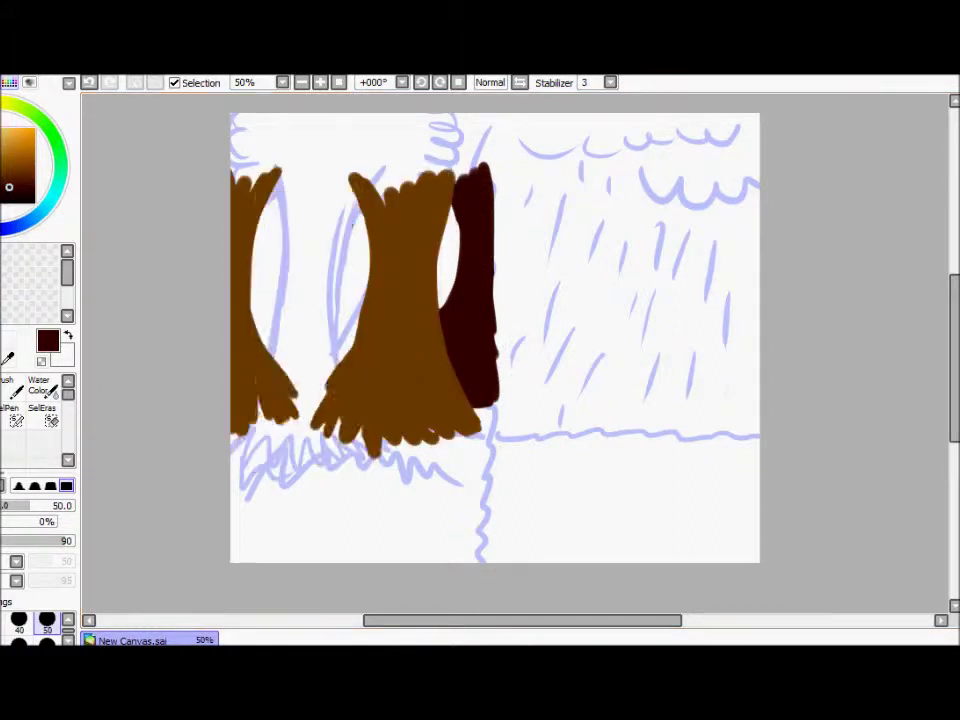
pyautogui.click(49, 128)
pyautogui.moveTo(428, 180)
pyautogui.mouseDown()
pyautogui.moveTo(384, 159)
pyautogui.moveTo(370, 135)
pyautogui.moveTo(420, 150)
pyautogui.moveTo(471, 148)
pyautogui.mouseUp()
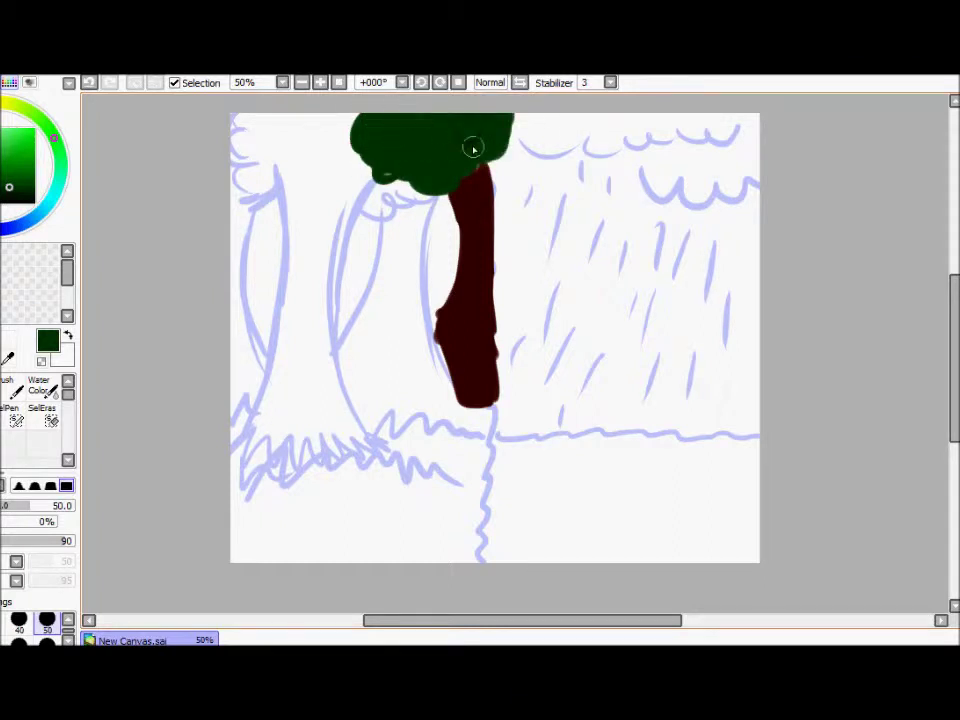
# Trim the far tree's foliage and trunk along the central divider with a size 20 eraser
pyautogui.press('n')
pyautogui.press(']')
pyautogui.press(']')
pyautogui.press(']')
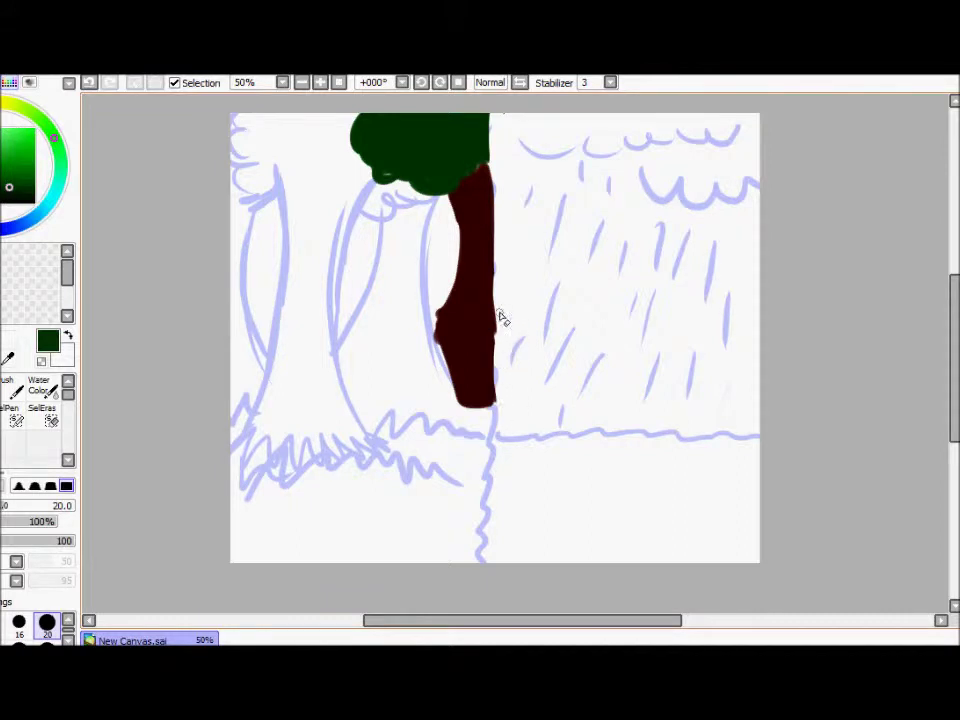
# Paint medium green foliage on the middle-distance trees and brighter green foliage on the front tree at brush size 50
pyautogui.press('b')
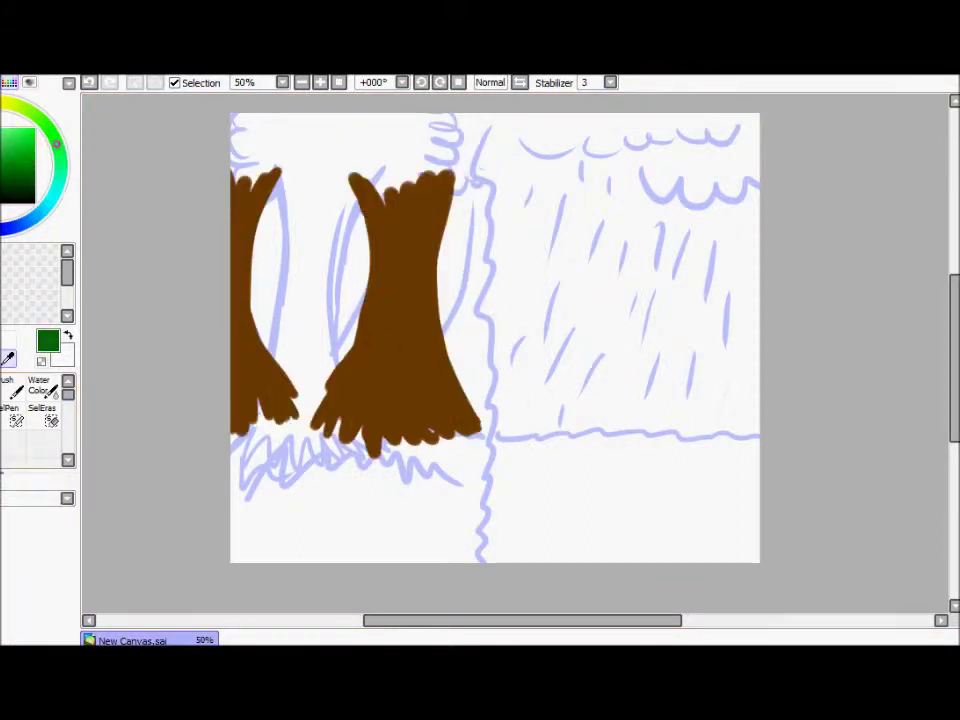
pyautogui.moveTo(318, 150)
pyautogui.mouseDown()
pyautogui.moveTo(440, 152)
pyautogui.moveTo(488, 122)
pyautogui.moveTo(475, 140)
pyautogui.moveTo(320, 160)
pyautogui.moveTo(350, 125)
pyautogui.moveTo(465, 132)
pyautogui.mouseUp()
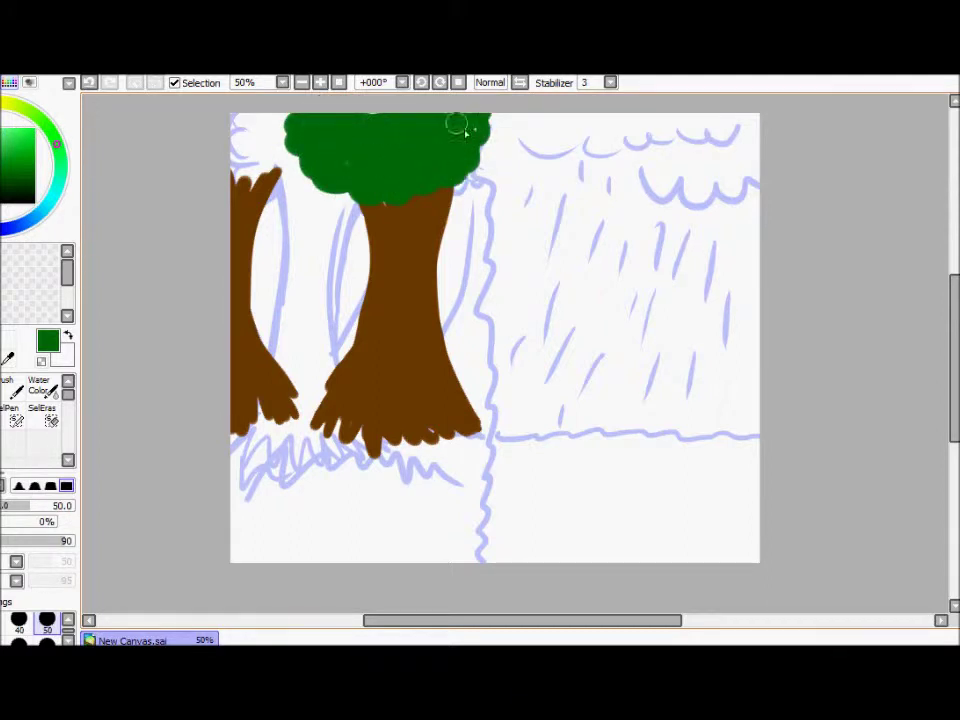
pyautogui.moveTo(232, 162); pyautogui.dragTo(261, 125)
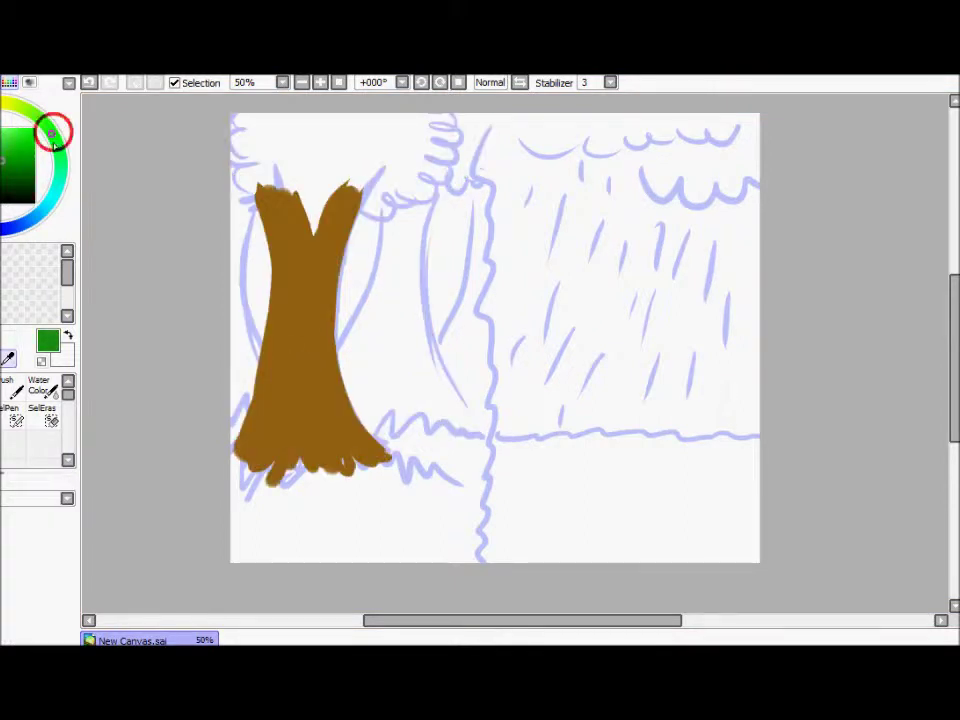
pyautogui.moveTo(225, 175)
pyautogui.mouseDown()
pyautogui.moveTo(411, 183)
pyautogui.moveTo(432, 122)
pyautogui.moveTo(339, 156)
pyautogui.moveTo(418, 122)
pyautogui.moveTo(240, 118)
pyautogui.moveTo(380, 180)
pyautogui.mouseUp()
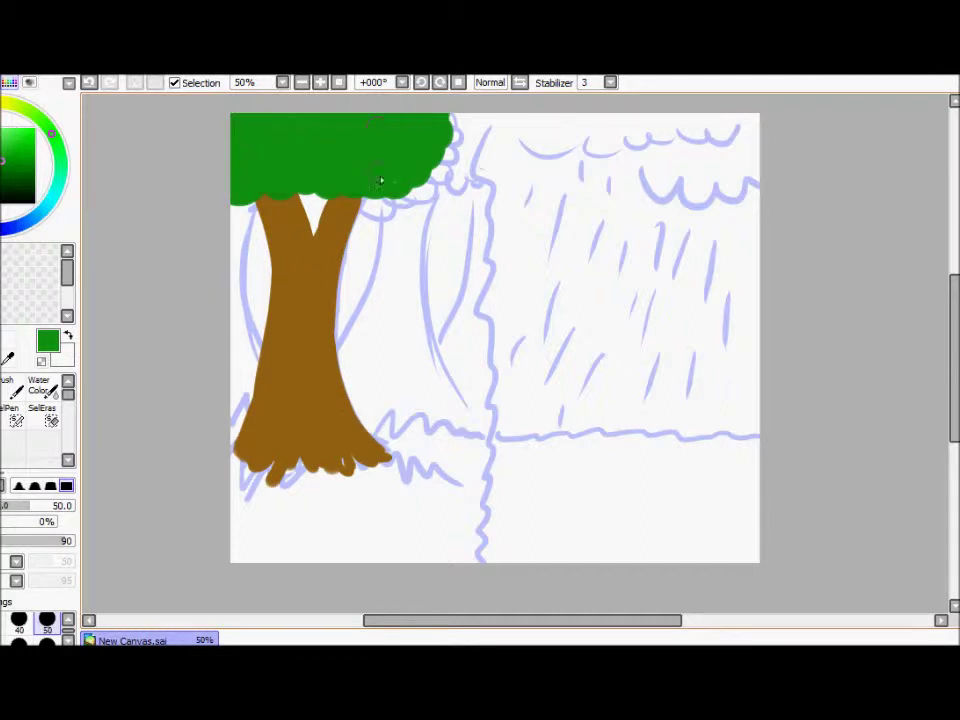
pyautogui.moveTo(440, 130)
pyautogui.mouseDown()
pyautogui.moveTo(470, 180)
pyautogui.moveTo(420, 420)
pyautogui.mouseUp()
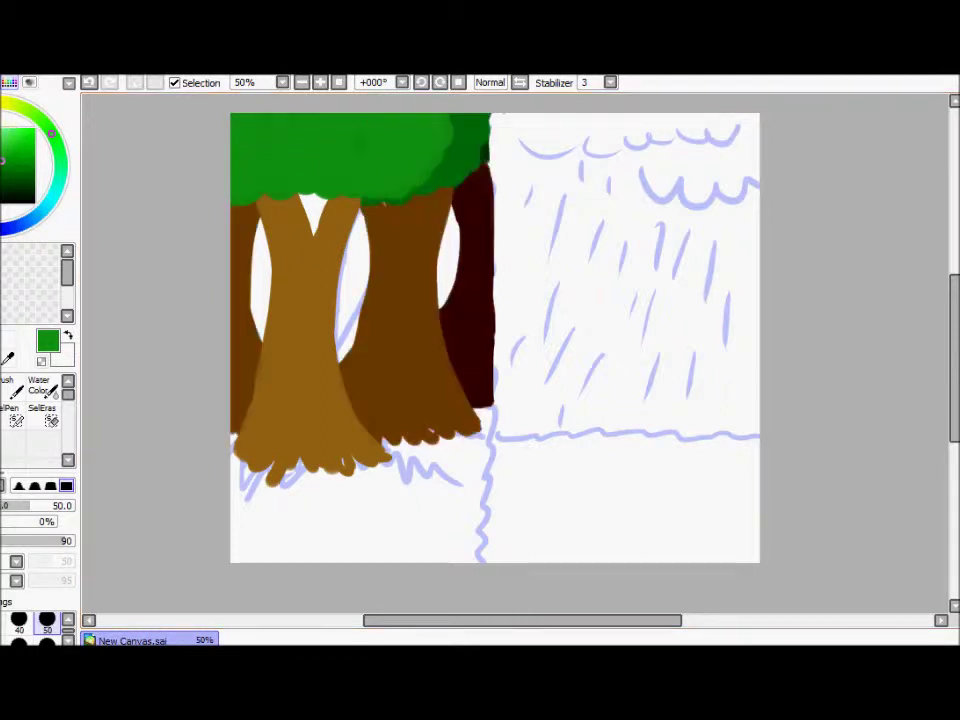
pyautogui.hotkey('ctrl', 'z')
pyautogui.hotkey('ctrl', 'z')
pyautogui.hotkey('ctrl', 'z')
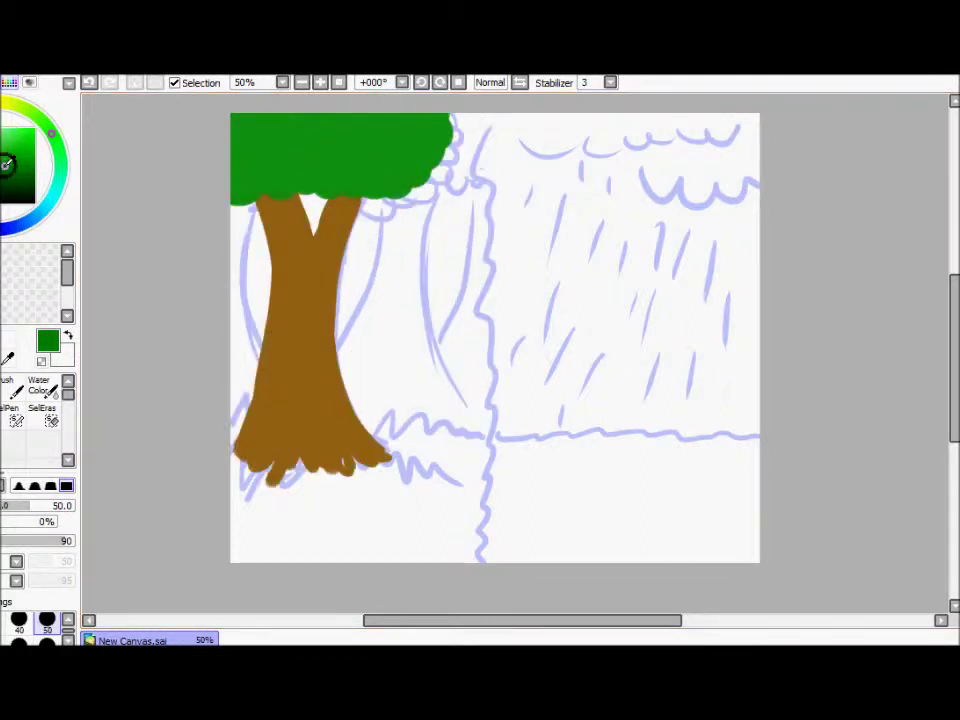
# Paint black shadows along the front tree's lower foliage and the side of its trunk nearest the divider
pyautogui.moveTo(315, 175)
pyautogui.mouseDown()
pyautogui.moveTo(426, 114)
pyautogui.moveTo(443, 177)
pyautogui.mouseUp()
pyautogui.moveTo(350, 192)
pyautogui.mouseDown()
pyautogui.moveTo(328, 253)
pyautogui.moveTo(354, 439)
pyautogui.moveTo(364, 450)
pyautogui.mouseUp()
pyautogui.moveTo(289, 197); pyautogui.dragTo(321, 369)
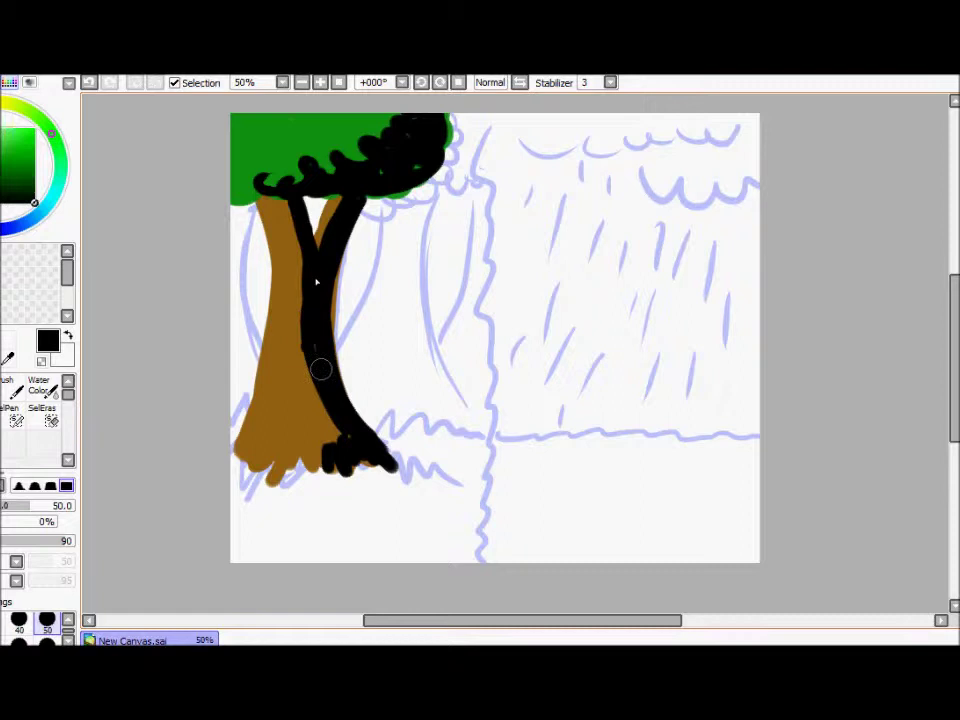
# Blend the black shadows into the front tree's foliage and trunk with a size 120 Blur tool
pyautogui.click(41, 407)
pyautogui.click(6, 471)
pyautogui.click(47, 628)
pyautogui.moveTo(286, 178)
pyautogui.mouseDown()
pyautogui.moveTo(396, 107)
pyautogui.moveTo(261, 176)
pyautogui.moveTo(420, 150)
pyautogui.moveTo(287, 325)
pyautogui.moveTo(311, 396)
pyautogui.moveTo(317, 279)
pyautogui.mouseUp()
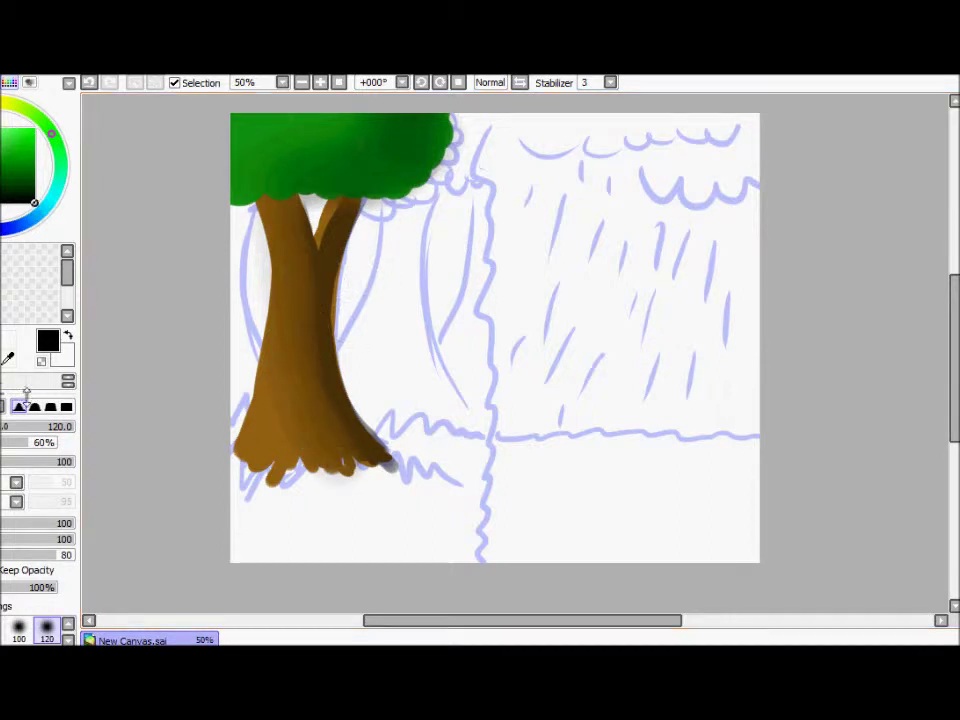
# Smooth the shading around the front tree's trunk fork with the Blur tool reduced to size 60
pyautogui.press('[')
pyautogui.press('[')
pyautogui.press('[')
pyautogui.press('[')
pyautogui.click(310, 245)
pyautogui.moveTo(333, 213)
pyautogui.mouseDown()
pyautogui.moveTo(354, 401)
pyautogui.moveTo(353, 260)
pyautogui.mouseUp()
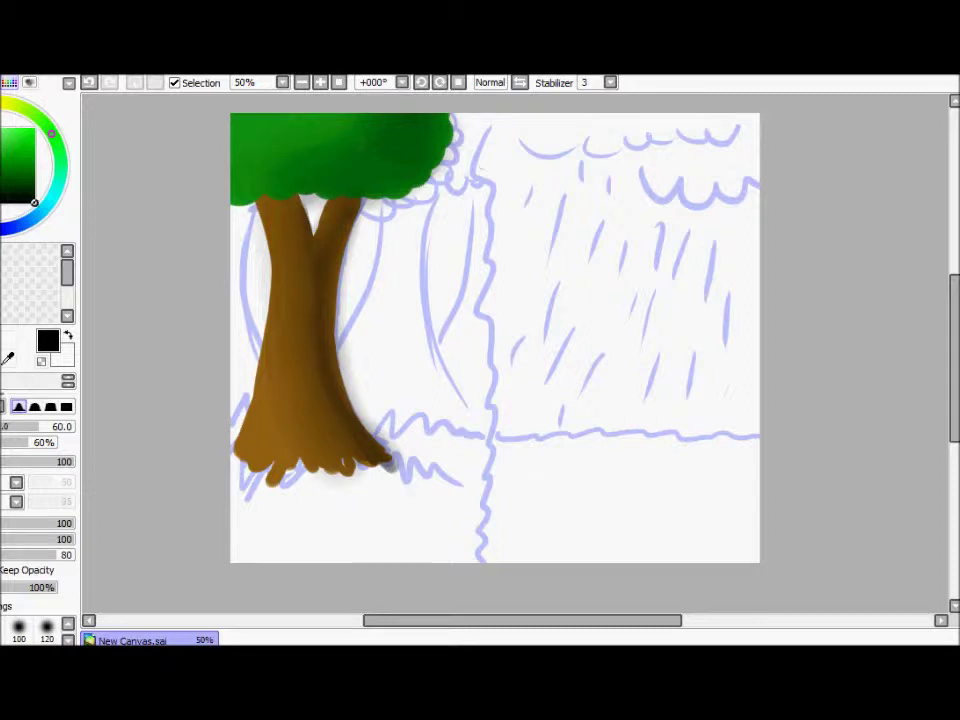
# Select the empty area around the front tree, erase the spilled shading with a size 80 eraser, and clear the selection
pyautogui.press('w')
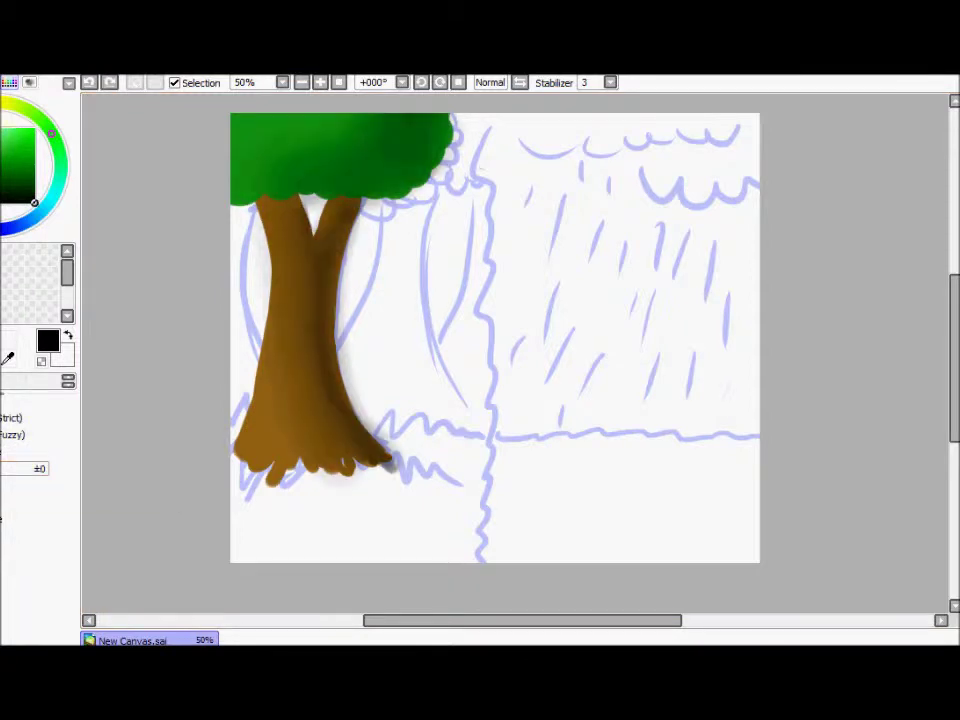
pyautogui.click(381, 369)
pyautogui.hotkey('ctrl', 'd')
pyautogui.click(311, 208)
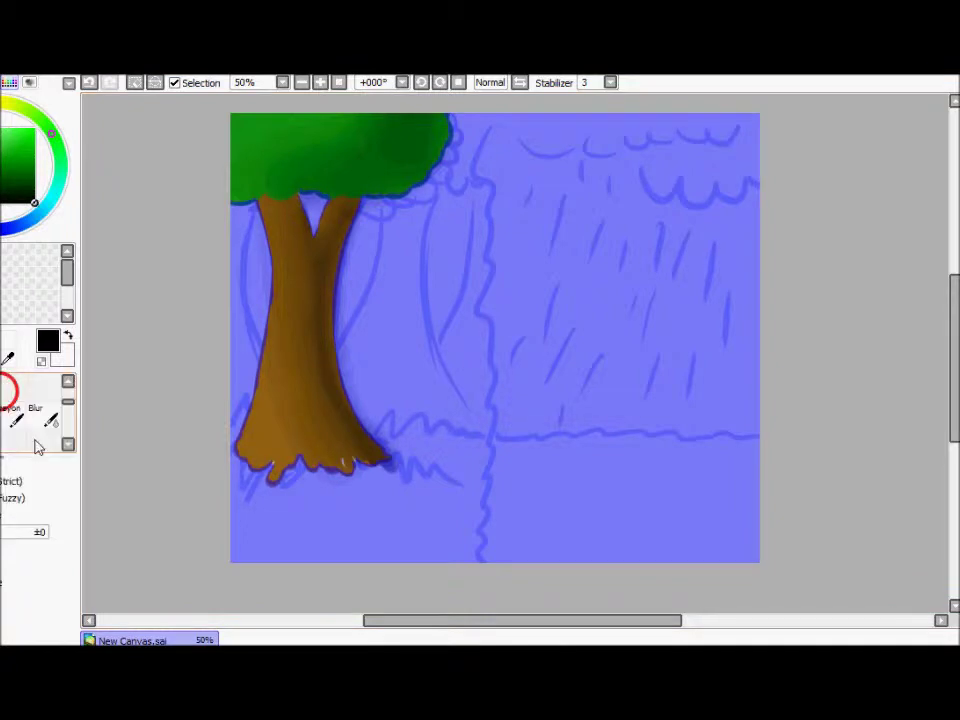
pyautogui.click(16, 392)
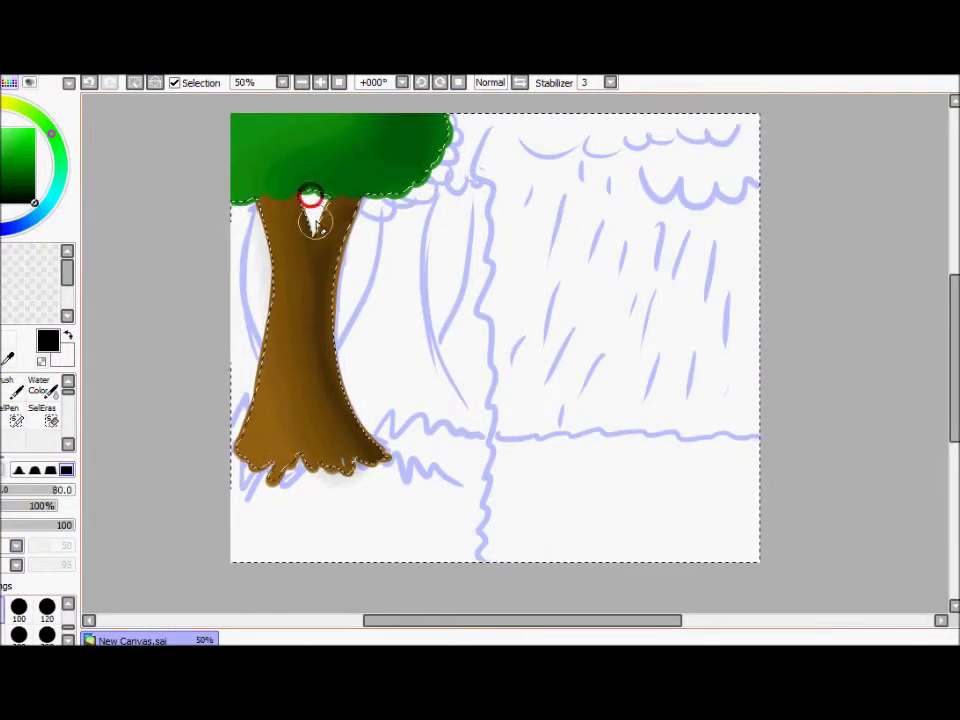
pyautogui.hotkey('ctrl', 'd')
pyautogui.click(42, 418)
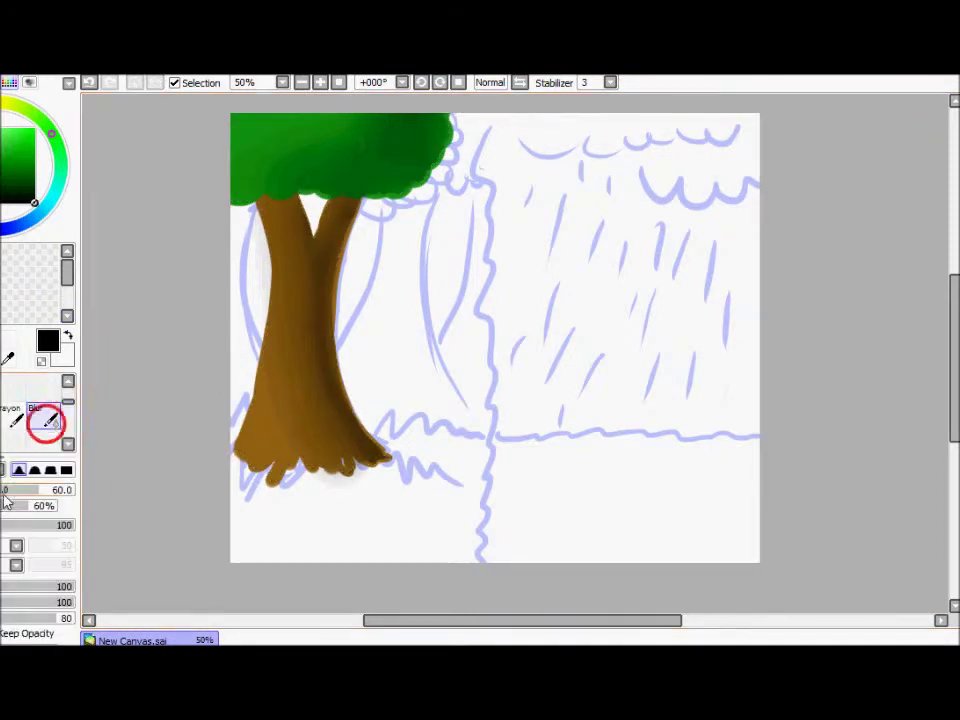
# Smooth the front trunk with a size 60 Blur tool, and paint black shadows on the middle trees' foliage and trunks with a size 50 brush
pyautogui.moveTo(326, 345); pyautogui.dragTo(285, 230)
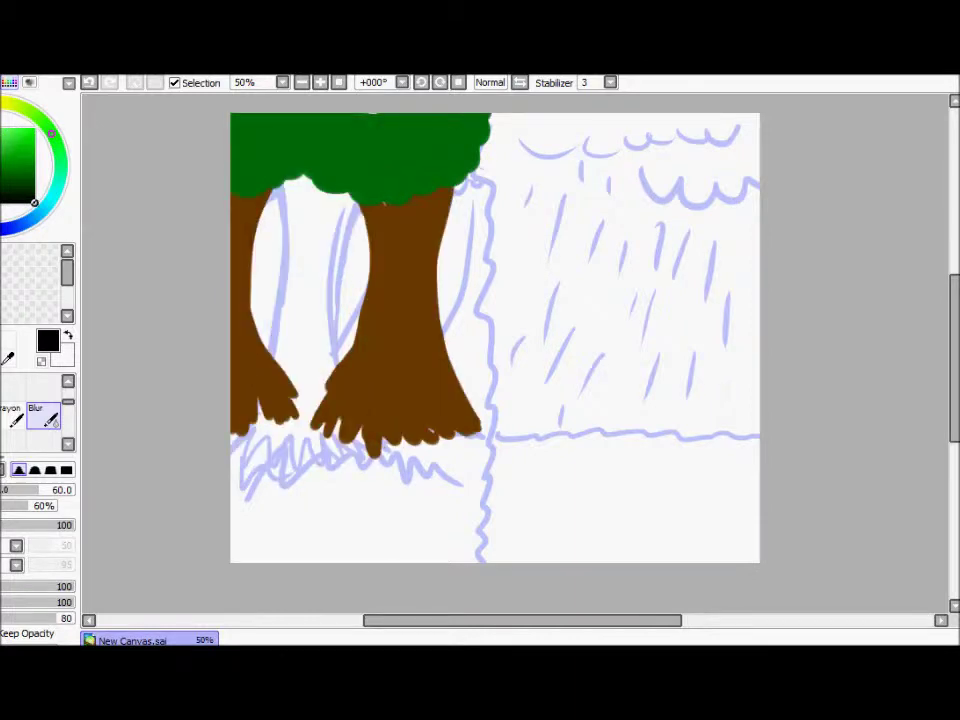
pyautogui.click(12, 390)
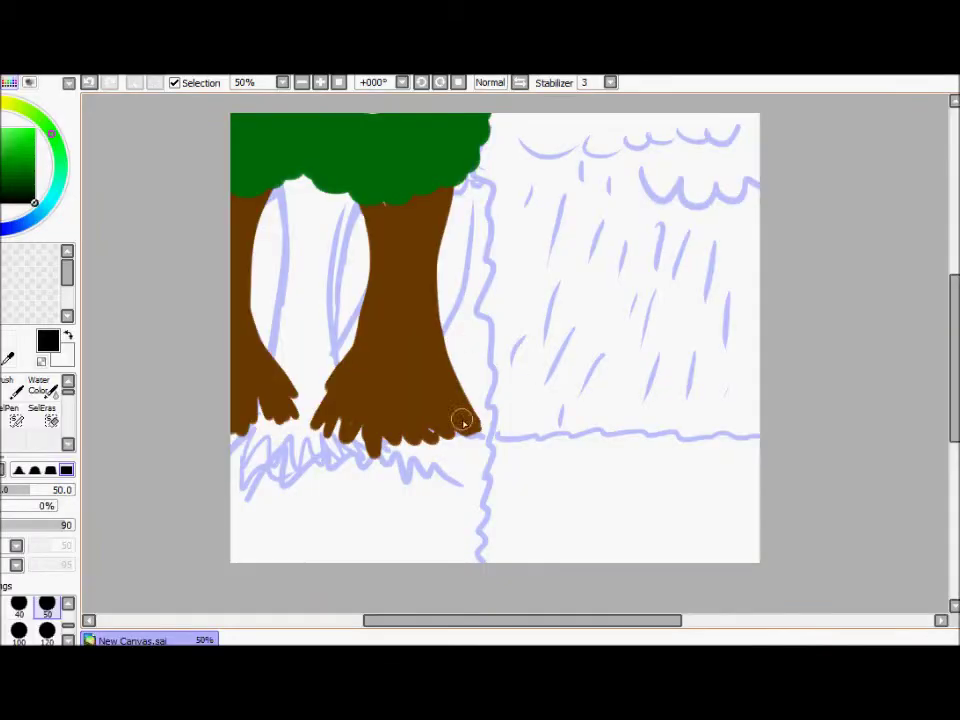
pyautogui.moveTo(478, 430); pyautogui.dragTo(422, 268)
pyautogui.moveTo(437, 365)
pyautogui.mouseDown()
pyautogui.moveTo(422, 274)
pyautogui.moveTo(441, 336)
pyautogui.moveTo(407, 377)
pyautogui.mouseUp()
pyautogui.moveTo(335, 163)
pyautogui.mouseDown()
pyautogui.moveTo(393, 170)
pyautogui.moveTo(461, 146)
pyautogui.moveTo(306, 139)
pyautogui.moveTo(258, 330)
pyautogui.moveTo(270, 410)
pyautogui.mouseUp()
# Blend the black shadows into the middle trees' foliage and trunks with a size 70 Blur tool
pyautogui.click(38, 392)
pyautogui.click(47, 628)
pyautogui.moveTo(412, 380)
pyautogui.mouseDown()
pyautogui.moveTo(408, 293)
pyautogui.moveTo(430, 420)
pyautogui.moveTo(435, 257)
pyautogui.moveTo(364, 189)
pyautogui.moveTo(444, 153)
pyautogui.moveTo(242, 148)
pyautogui.moveTo(294, 165)
pyautogui.moveTo(240, 317)
pyautogui.moveTo(258, 415)
pyautogui.mouseUp()
pyautogui.hotkey('ctrl', 'z')
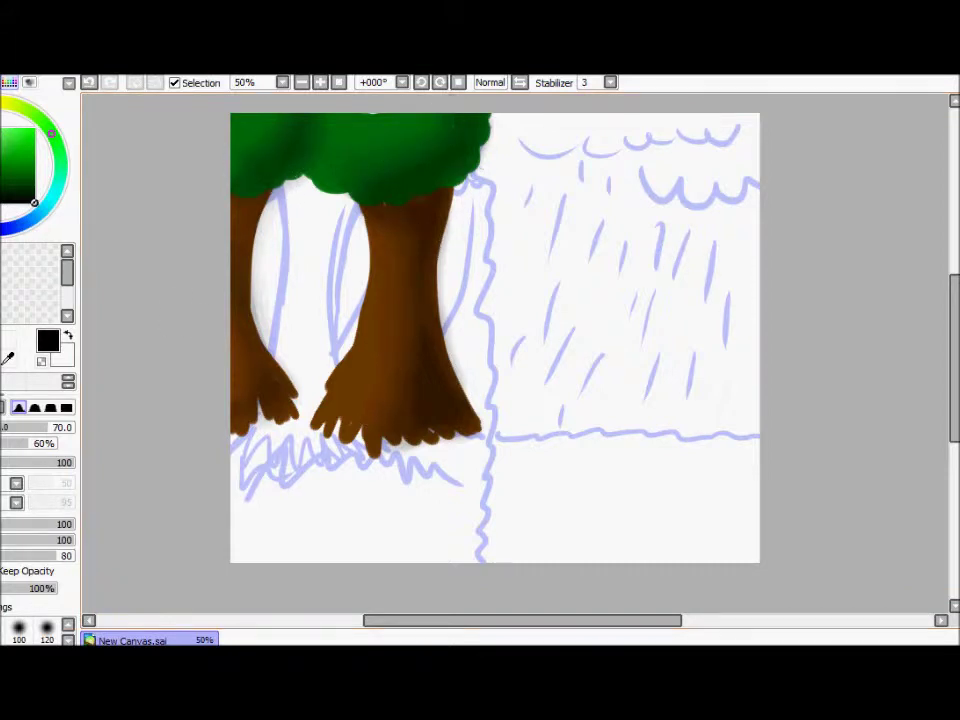
# Select the empty area around the middle trees, erase the spilled shading at size 120, deselect, and smooth the trunk shading with the Blur tool
pyautogui.press('w')
pyautogui.click(352, 403)
pyautogui.click(6, 392)
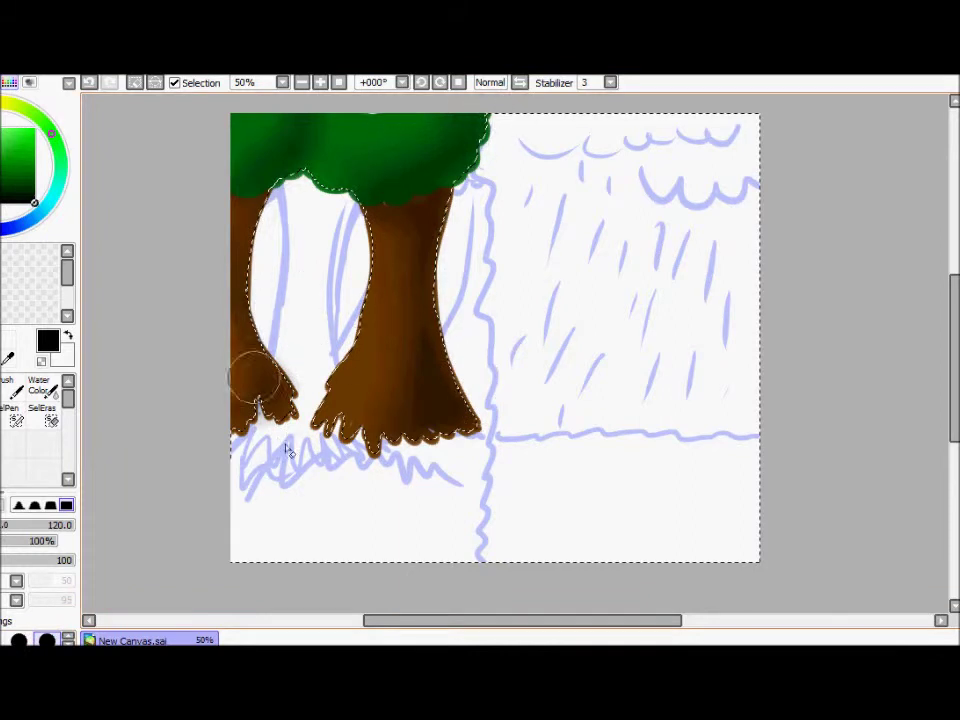
pyautogui.hotkey('ctrl', 'd')
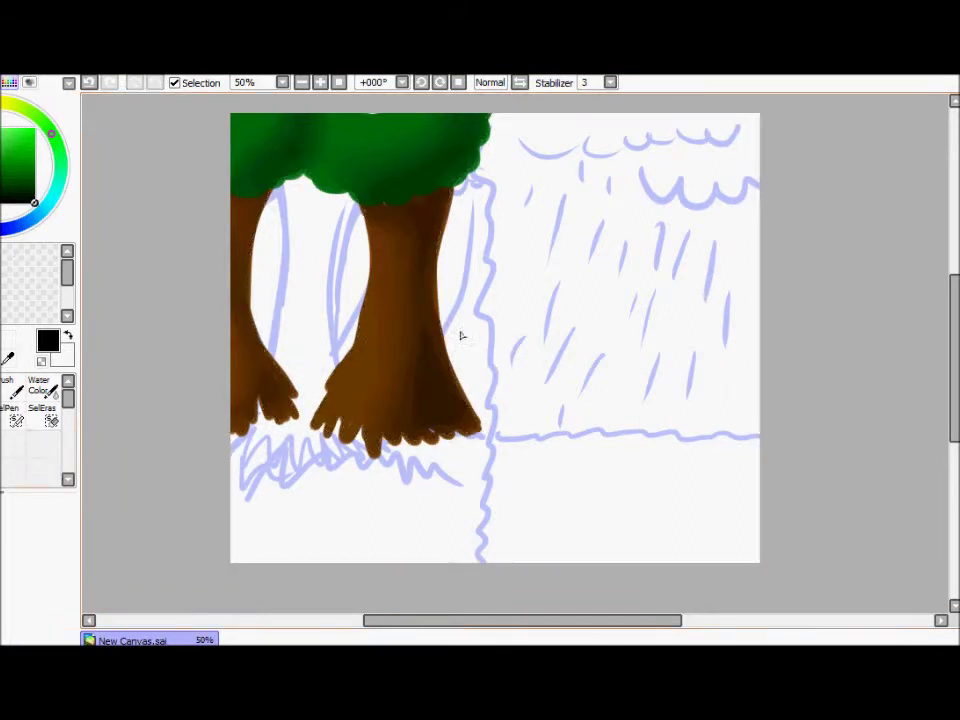
pyautogui.scroll(-2, 35, 405)
pyautogui.click(42, 410)
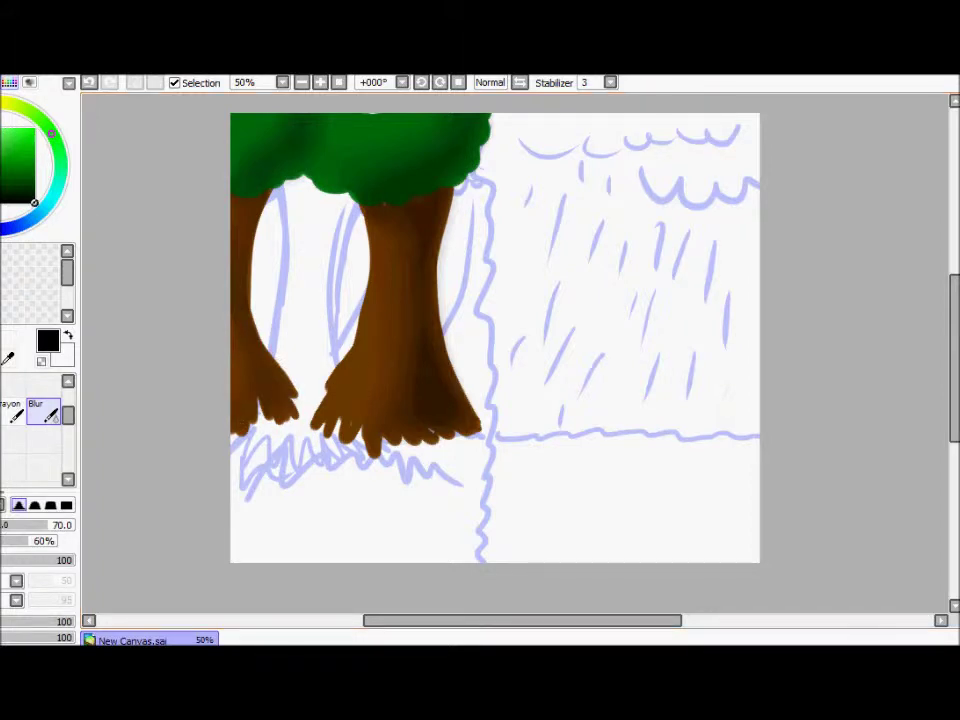
# Show only the dark back tree and paint black shadows along its lower foliage and trunk with a size 50 brush
pyautogui.hotkey('ctrl', 'z')
pyautogui.hotkey('ctrl', 'z')
pyautogui.hotkey('ctrl', 'z')
pyautogui.hotkey('ctrl', 'z')
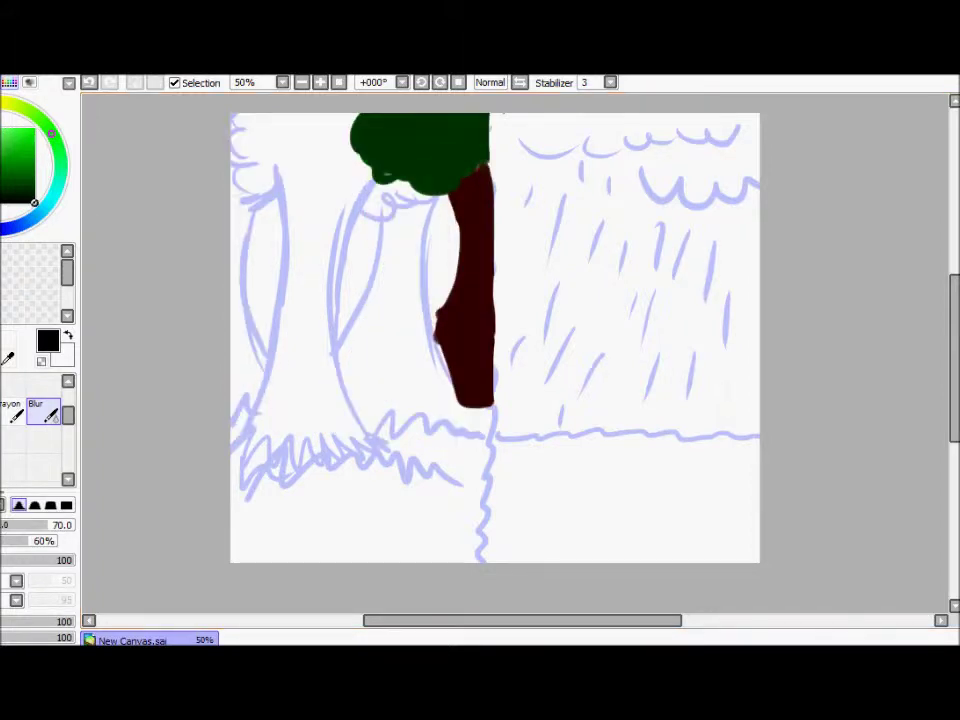
pyautogui.scroll(2, 70, 418)
pyautogui.press('b')
pyautogui.moveTo(428, 375)
pyautogui.mouseDown()
pyautogui.moveTo(476, 257)
pyautogui.moveTo(450, 154)
pyautogui.moveTo(427, 228)
pyautogui.mouseUp()
# Blend the black shadows into the back tree's foliage and trunk with a size 70 Blur tool
pyautogui.click(68, 480)
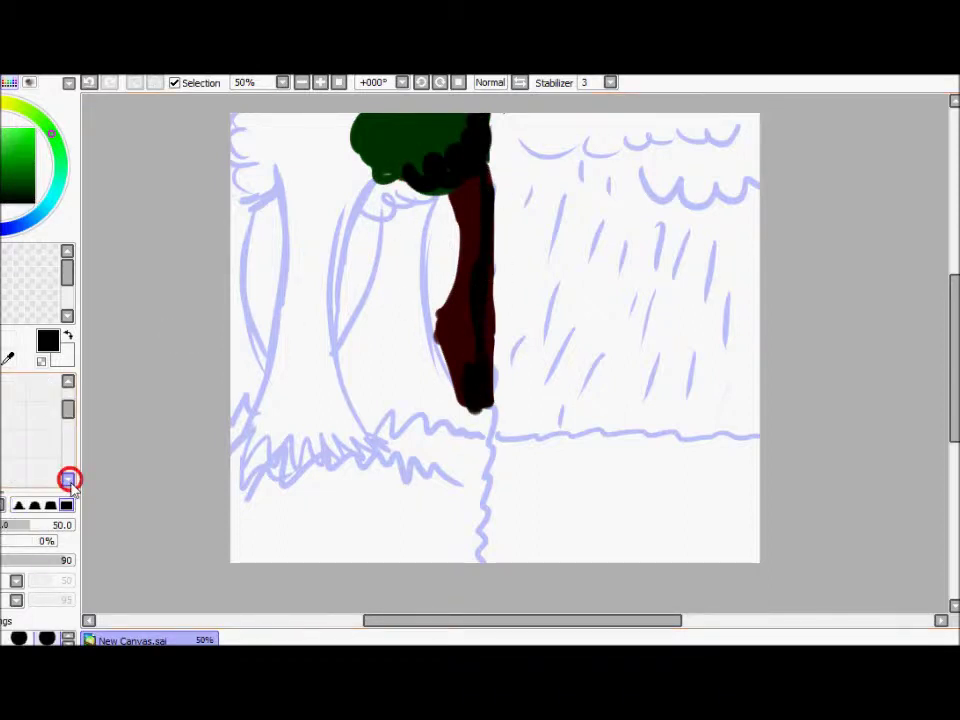
pyautogui.click(45, 390)
pyautogui.moveTo(476, 225)
pyautogui.mouseDown()
pyautogui.moveTo(407, 146)
pyautogui.moveTo(448, 192)
pyautogui.moveTo(474, 385)
pyautogui.mouseUp()
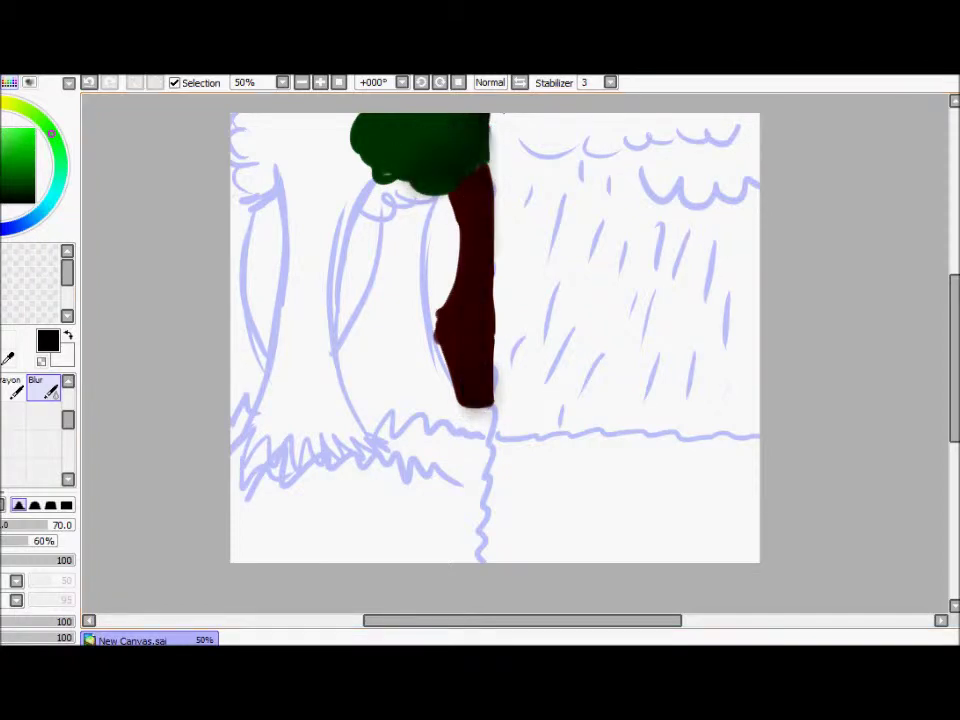
# Select the empty area around the back tree, erase the spilled shading with a size 120 eraser, and clear the selection
pyautogui.press('w')
pyautogui.click(292, 378)
pyautogui.scroll(2, 67, 420)
pyautogui.click(38, 392)
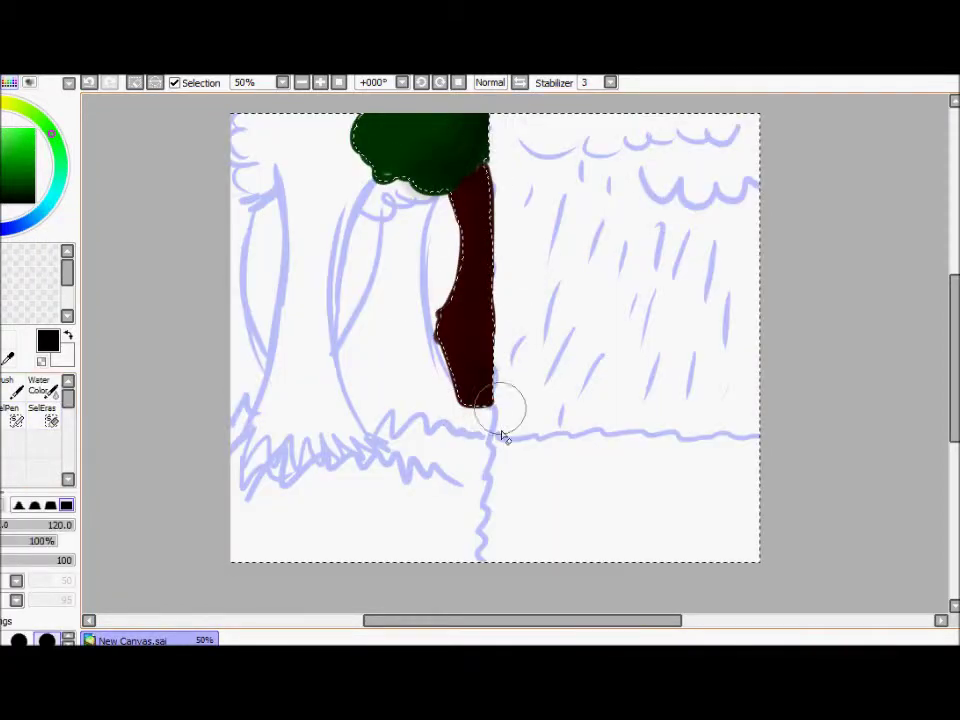
pyautogui.scroll(-1, 36, 432)
pyautogui.click(43, 418)
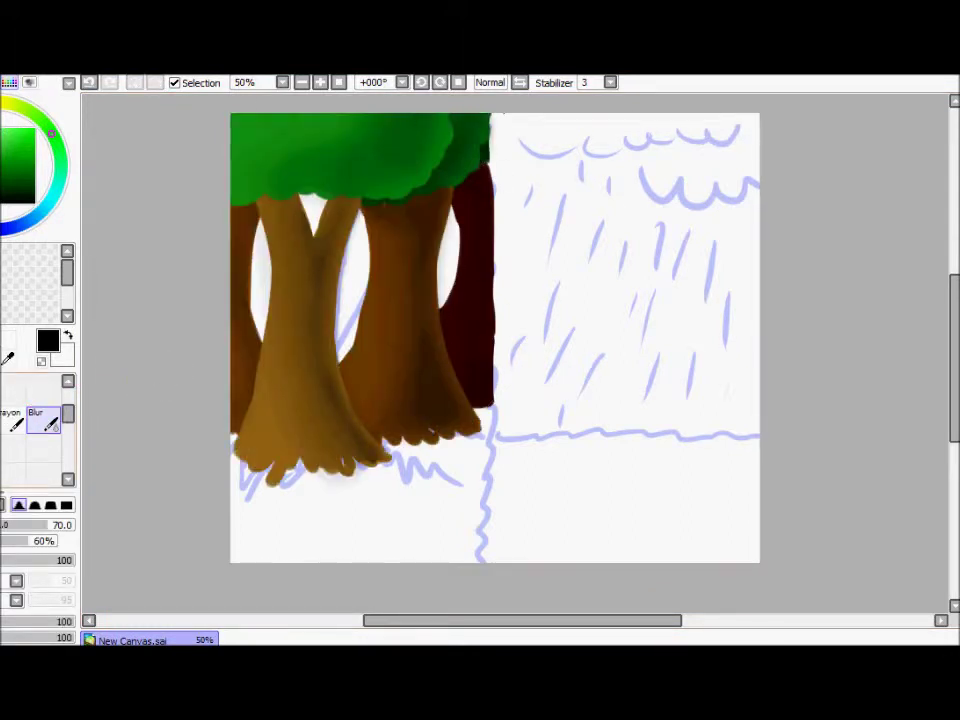
pyautogui.scroll(1, 45, 440)
pyautogui.click(44, 414)
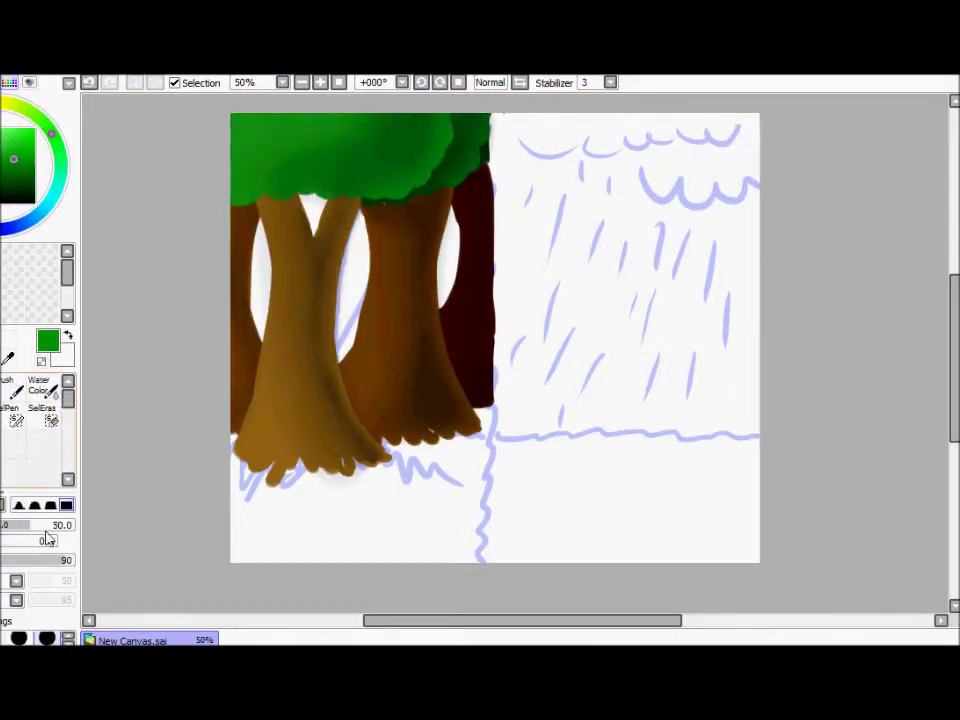
pyautogui.click(66, 594)
pyautogui.click(320, 82)
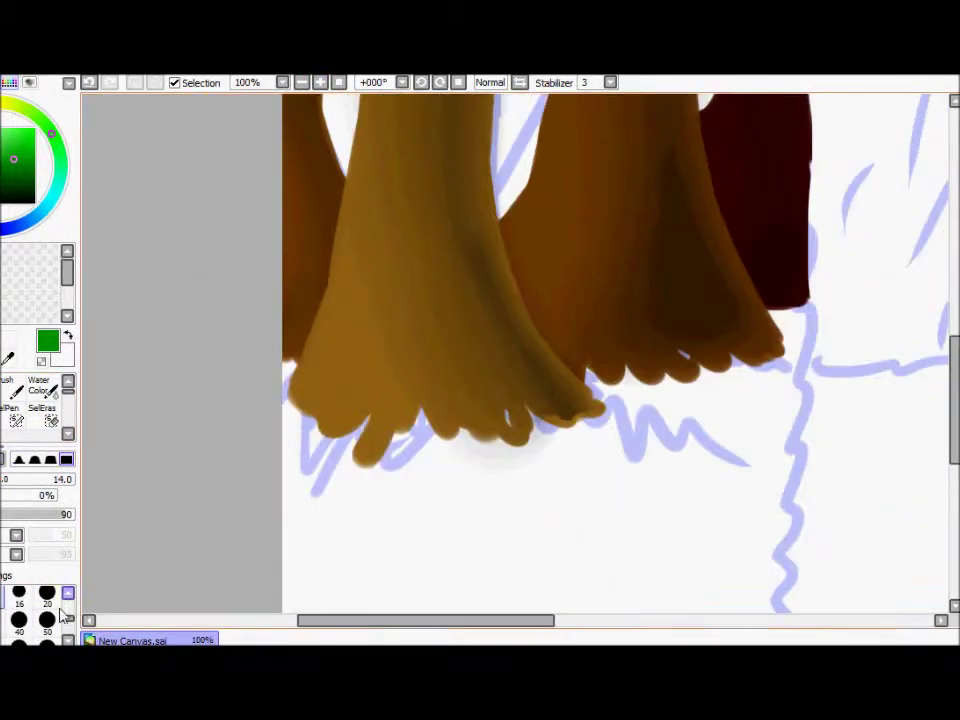
pyautogui.click(47, 620)
pyautogui.moveTo(320, 372)
pyautogui.mouseDown()
pyautogui.moveTo(290, 438)
pyautogui.moveTo(360, 445)
pyautogui.mouseUp()
pyautogui.hotkey('ctrl', 'z')
pyautogui.hotkey('ctrl', 'z')
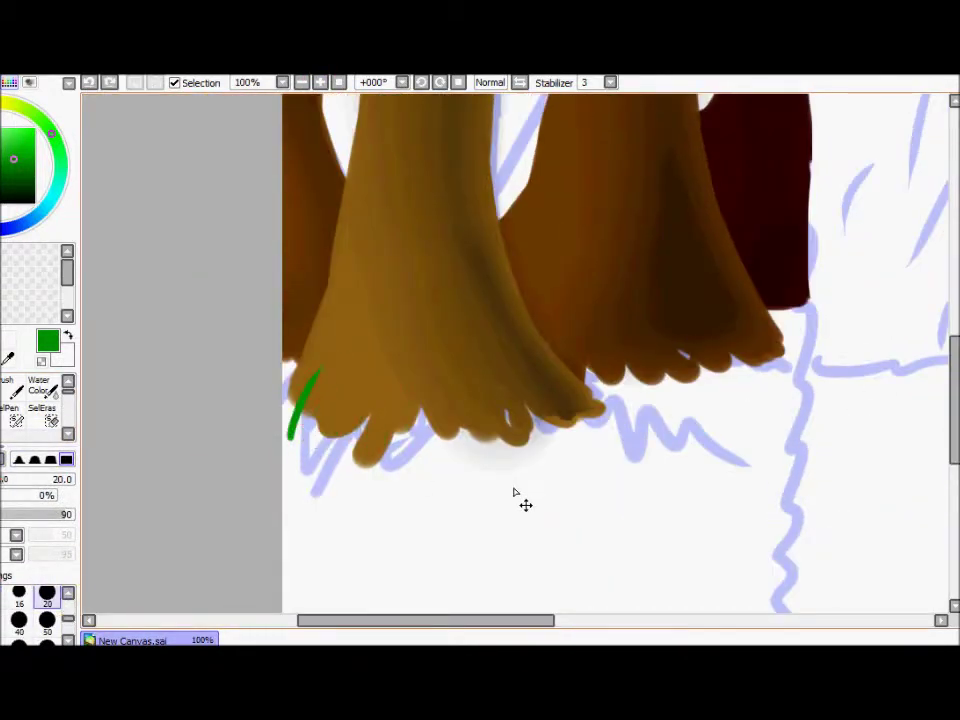
# Fill the forest ground below the tree trunks with green up to the divider, using a size 50 brush
pyautogui.moveTo(955, 360); pyautogui.dragTo(955, 381)
pyautogui.click(47, 620)
pyautogui.scroll(-1, 728, 266)
pyautogui.moveTo(728, 262)
pyautogui.mouseDown()
pyautogui.moveTo(418, 490)
pyautogui.moveTo(429, 501)
pyautogui.moveTo(681, 491)
pyautogui.moveTo(722, 475)
pyautogui.mouseUp()
pyautogui.moveTo(953, 418); pyautogui.dragTo(953, 378)
pyautogui.scroll(-2, 938, 384)
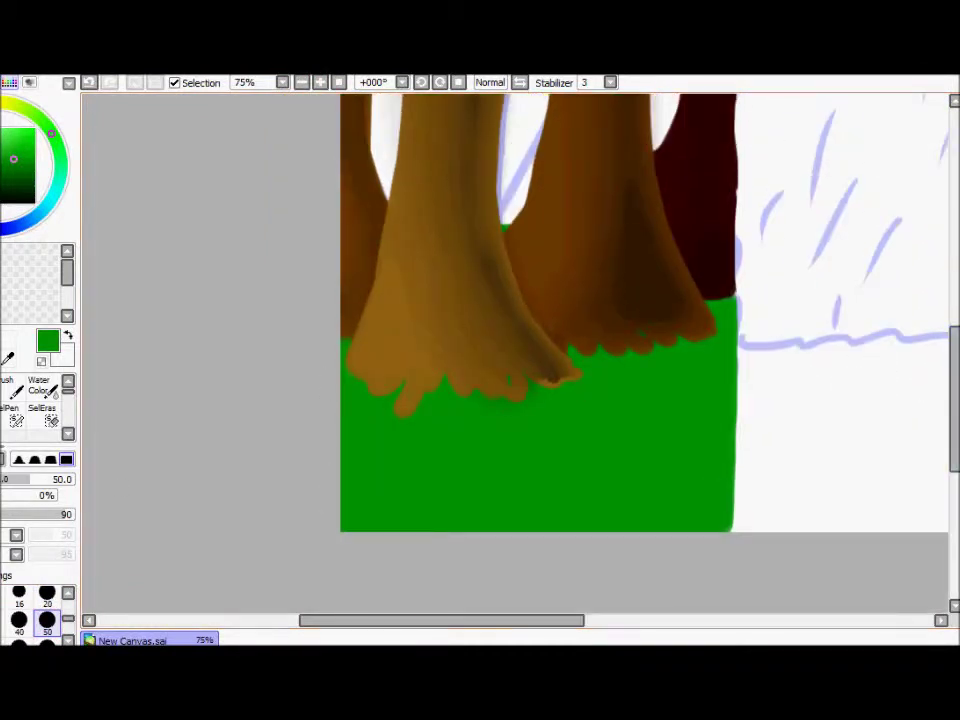
# Draw green grass blades over the tree bases and across the ground with a size 16 brush
pyautogui.click(18, 595)
pyautogui.moveTo(381, 414)
pyautogui.mouseDown()
pyautogui.moveTo(476, 418)
pyautogui.moveTo(566, 381)
pyautogui.moveTo(628, 404)
pyautogui.moveTo(703, 412)
pyautogui.mouseUp()
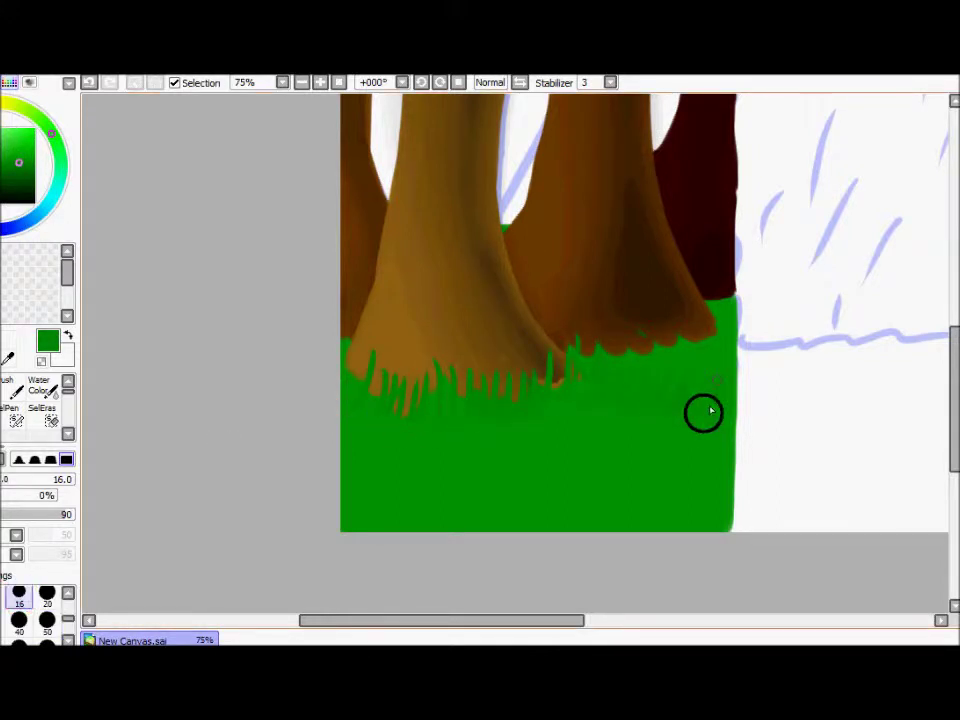
pyautogui.moveTo(361, 431)
pyautogui.mouseDown()
pyautogui.moveTo(482, 420)
pyautogui.moveTo(610, 437)
pyautogui.mouseUp()
pyautogui.moveTo(705, 439)
pyautogui.mouseDown()
pyautogui.moveTo(645, 371)
pyautogui.moveTo(724, 388)
pyautogui.moveTo(636, 354)
pyautogui.moveTo(707, 310)
pyautogui.mouseUp()
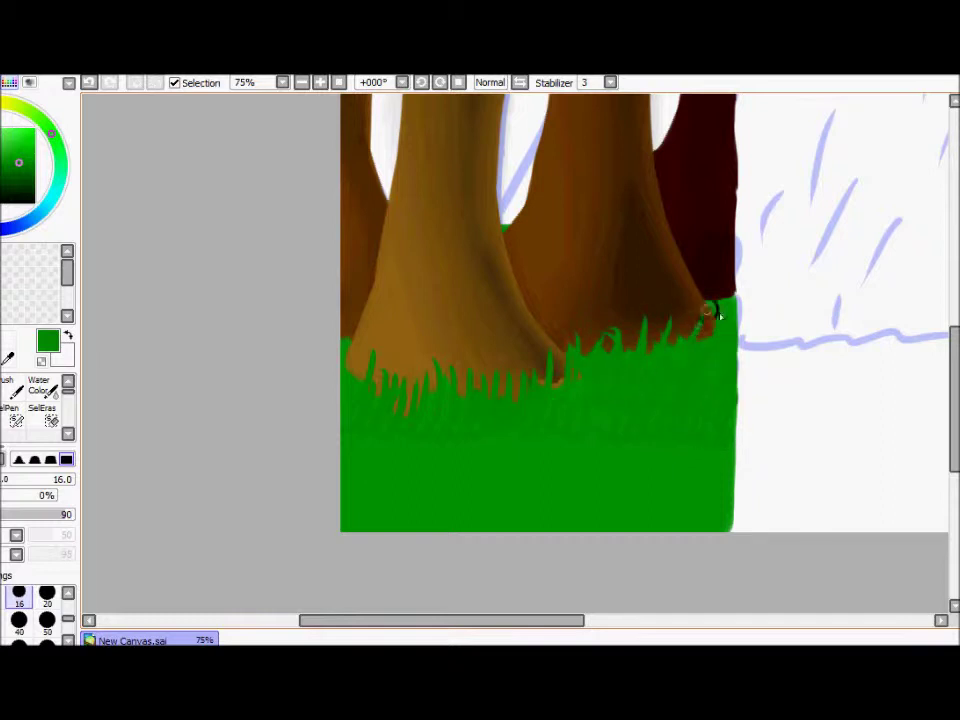
pyautogui.moveTo(343, 448)
pyautogui.mouseDown()
pyautogui.moveTo(401, 463)
pyautogui.moveTo(500, 454)
pyautogui.mouseUp()
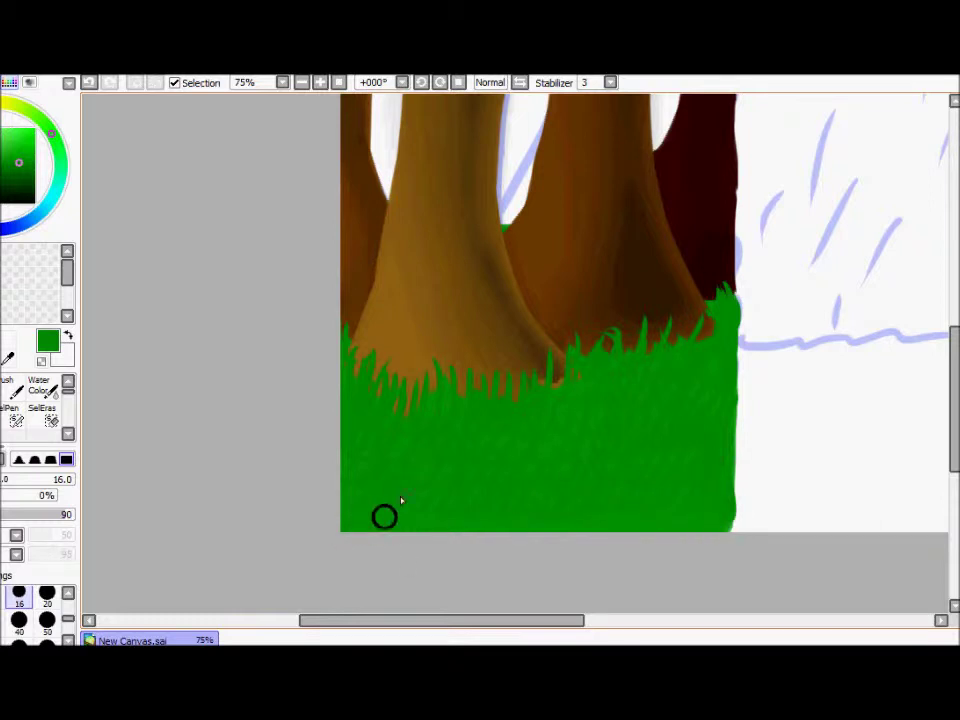
# Add darker green grass strokes across the whole forest ground with the size 16 brush
pyautogui.keyDown('alt'); pyautogui.click(386, 455); pyautogui.keyUp('alt')
pyautogui.moveTo(435, 433)
pyautogui.mouseDown()
pyautogui.moveTo(551, 381)
pyautogui.moveTo(615, 396)
pyautogui.moveTo(621, 381)
pyautogui.moveTo(720, 367)
pyautogui.moveTo(722, 300)
pyautogui.mouseUp()
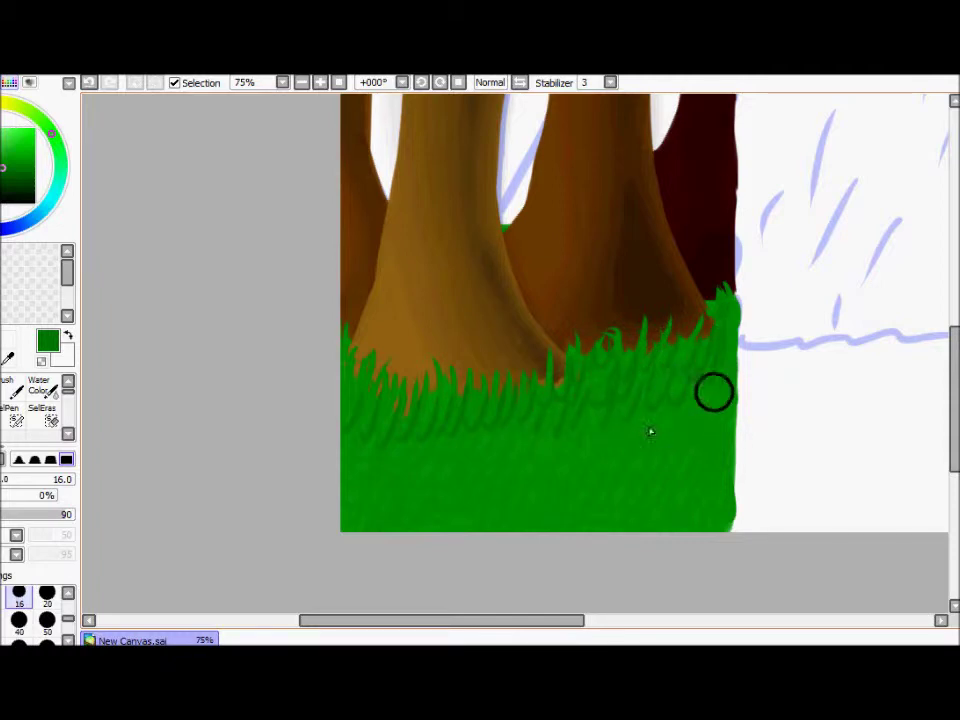
pyautogui.moveTo(563, 450)
pyautogui.mouseDown()
pyautogui.moveTo(701, 441)
pyautogui.moveTo(626, 487)
pyautogui.mouseUp()
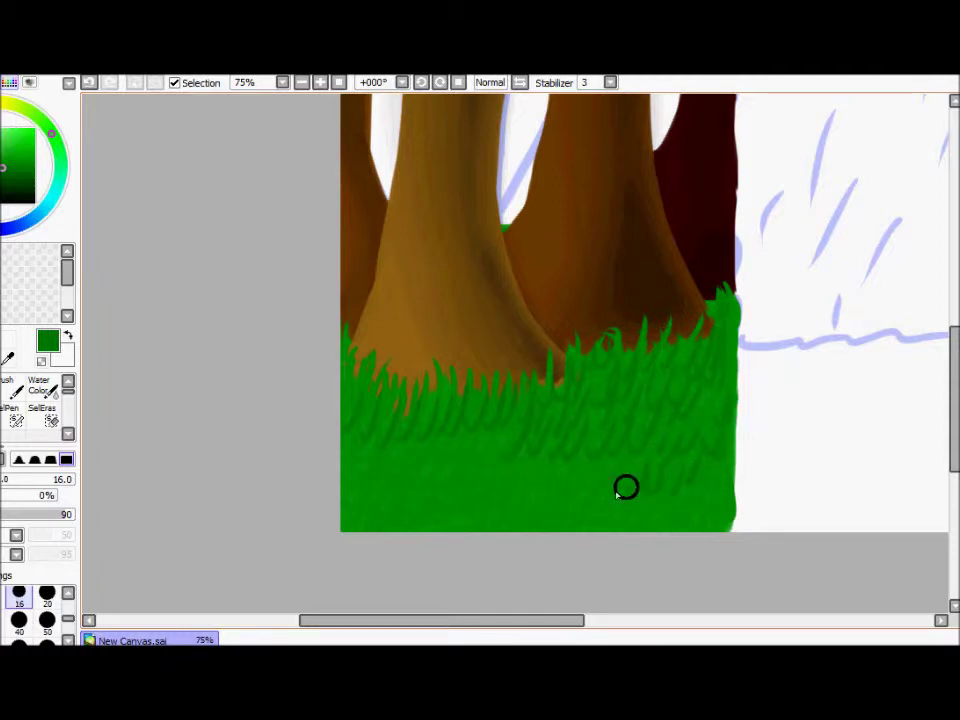
pyautogui.moveTo(523, 479)
pyautogui.mouseDown()
pyautogui.moveTo(521, 428)
pyautogui.moveTo(433, 471)
pyautogui.moveTo(340, 465)
pyautogui.moveTo(366, 462)
pyautogui.moveTo(338, 376)
pyautogui.moveTo(351, 508)
pyautogui.moveTo(599, 507)
pyautogui.moveTo(698, 485)
pyautogui.moveTo(705, 522)
pyautogui.moveTo(648, 533)
pyautogui.mouseUp()
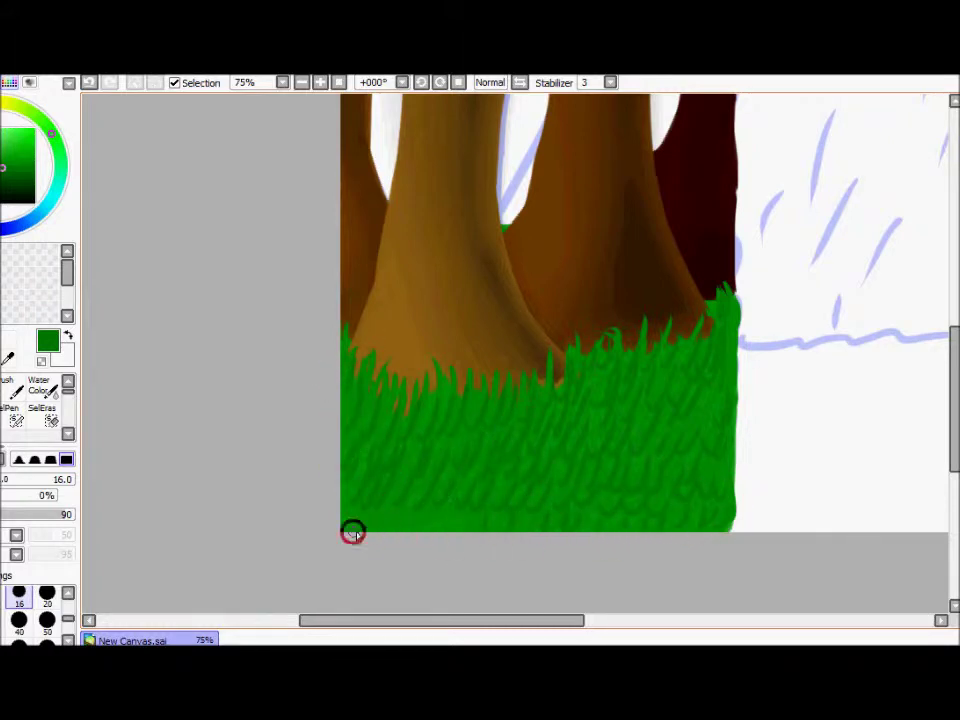
# Add light green highlight blades to the grass farthest from the divider, mixing in mid-green strokes where they meet the darker grass
pyautogui.moveTo(354, 380)
pyautogui.mouseDown()
pyautogui.moveTo(354, 463)
pyautogui.moveTo(394, 514)
pyautogui.moveTo(452, 506)
pyautogui.mouseUp()
pyautogui.moveTo(452, 405)
pyautogui.mouseDown()
pyautogui.moveTo(448, 501)
pyautogui.moveTo(476, 499)
pyautogui.mouseUp()
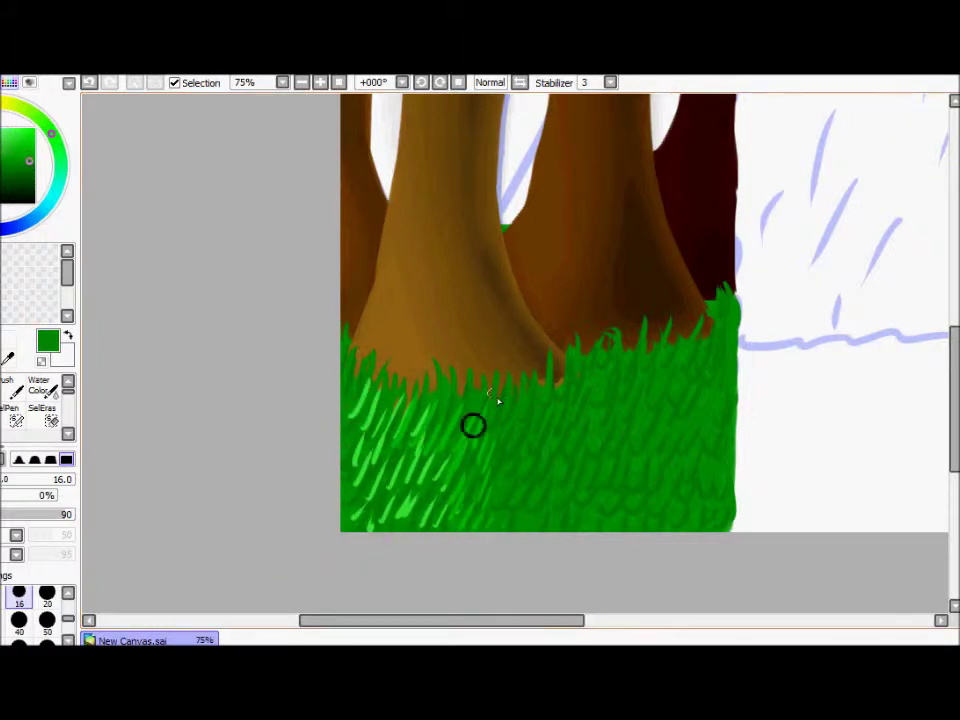
pyautogui.click(5, 128)
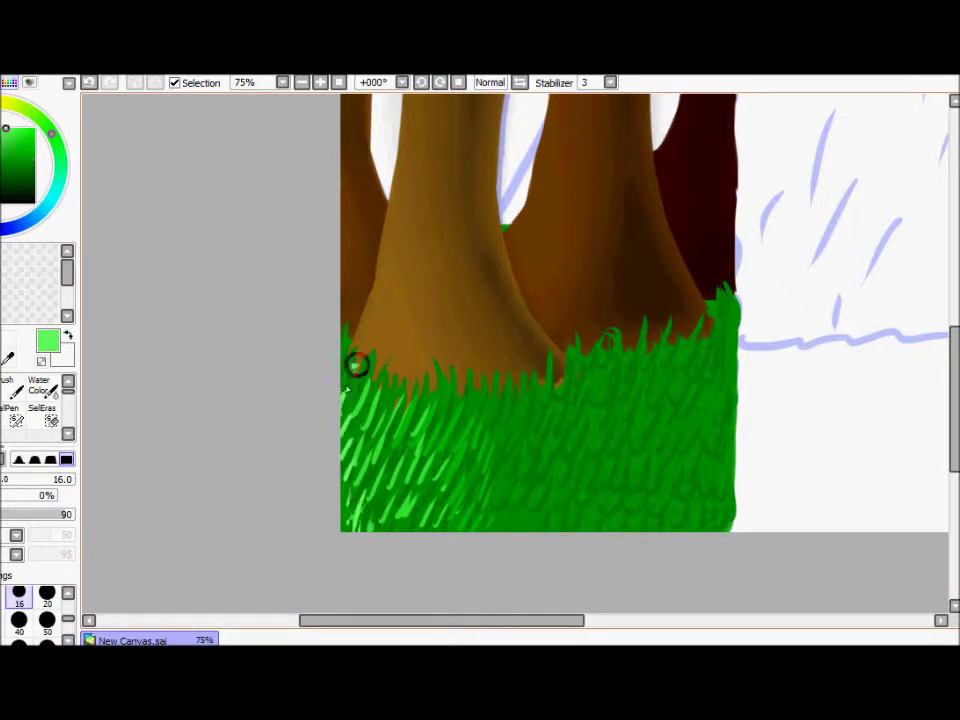
pyautogui.click(13, 356)
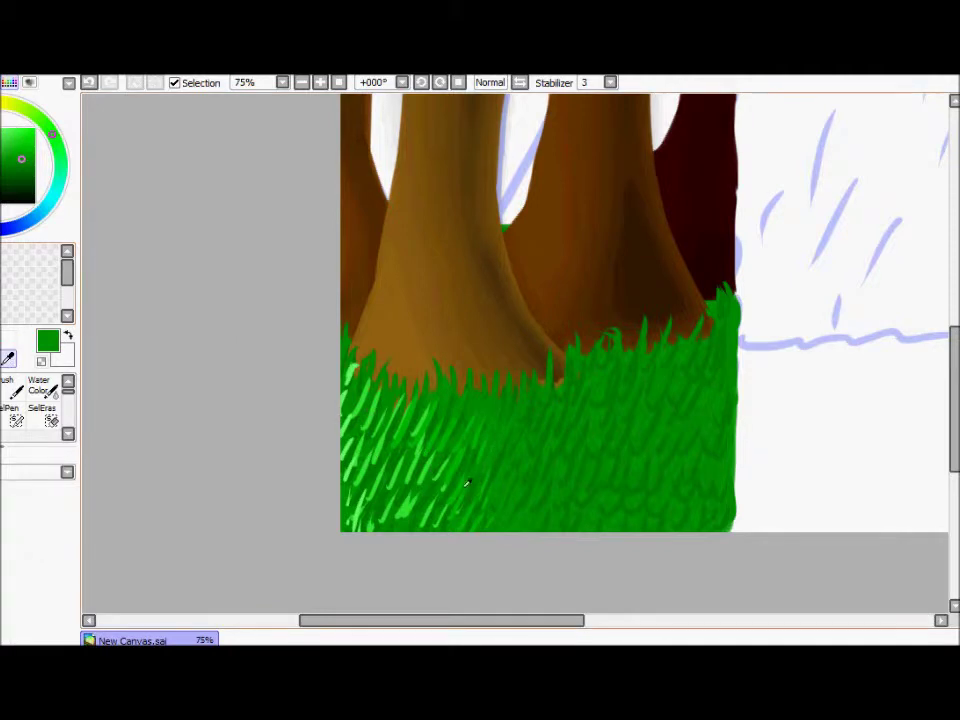
pyautogui.moveTo(407, 486); pyautogui.dragTo(397, 516)
# Paint the gaps between the tree trunks bright blue, with darker blue in their lower parts
pyautogui.moveTo(537, 620); pyautogui.dragTo(602, 611)
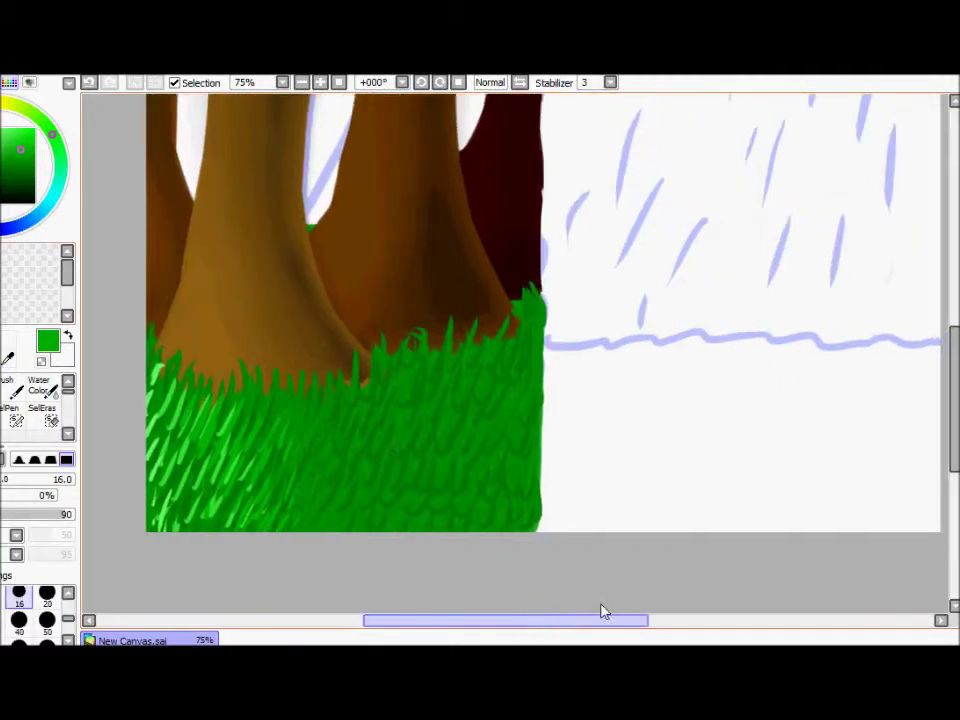
pyautogui.scroll(4, 500, 350)
pyautogui.click(40, 213)
pyautogui.moveTo(234, 296)
pyautogui.mouseDown()
pyautogui.moveTo(251, 405)
pyautogui.moveTo(467, 199)
pyautogui.mouseUp()
pyautogui.click(35, 170)
pyautogui.moveTo(300, 330)
pyautogui.mouseDown()
pyautogui.moveTo(454, 377)
pyautogui.moveTo(420, 330)
pyautogui.moveTo(491, 450)
pyautogui.moveTo(590, 380)
pyautogui.mouseUp()
pyautogui.hotkey('ctrl', 'z')
pyautogui.hotkey('ctrl', 'z')
# Blend the light and dark blues between the trunks into a smooth gradient with a size 70 Blur tool
pyautogui.scroll(-3, 40, 410)
pyautogui.click(42, 413)
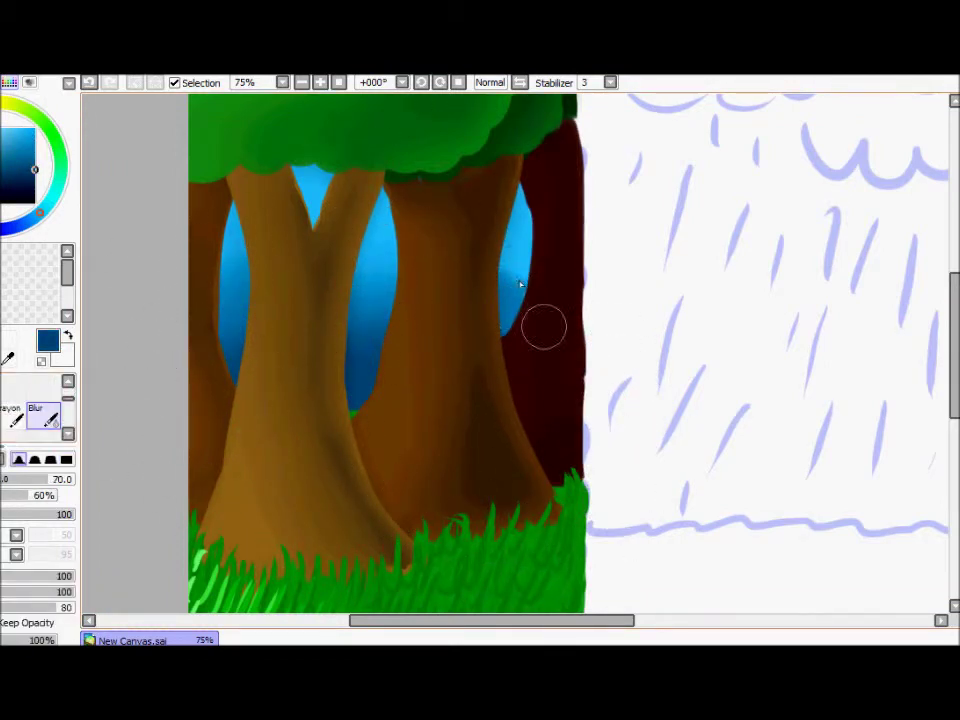
pyautogui.scroll(-3, 544, 326)
pyautogui.moveTo(591, 634); pyautogui.dragTo(634, 634)
pyautogui.click(320, 82)
pyautogui.moveTo(952, 345); pyautogui.dragTo(952, 355)
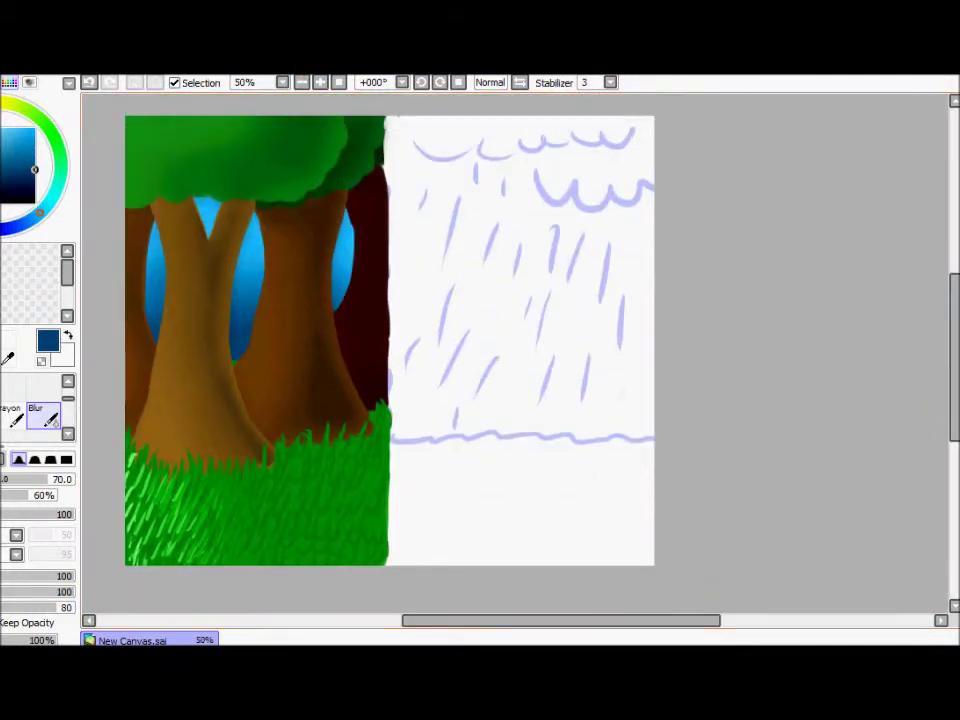
# Hide the forest painting and fill the rainy side below the horizon with slate blue, changing to dark navy toward the canvas's lower edge
pyautogui.hotkey('ctrl', 'z')
pyautogui.hotkey('ctrl', 'z')
pyautogui.hotkey('ctrl', 'z')
pyautogui.hotkey('ctrl', 'z')
pyautogui.hotkey('ctrl', 'z')
pyautogui.hotkey('ctrl', 'z')
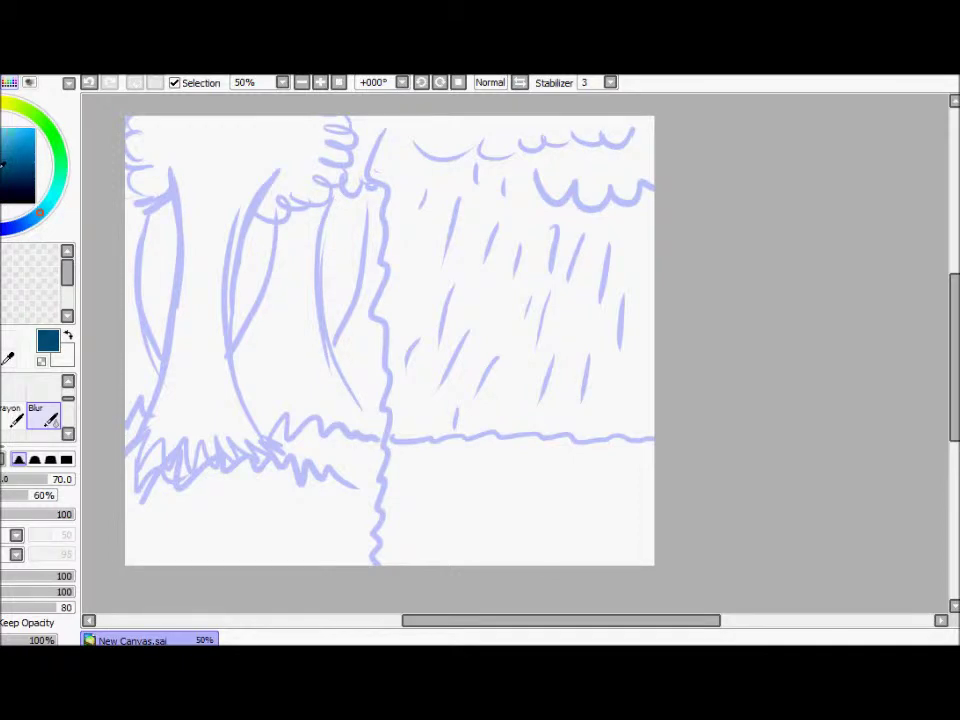
pyautogui.moveTo(39, 212); pyautogui.dragTo(7, 228)
pyautogui.press('b')
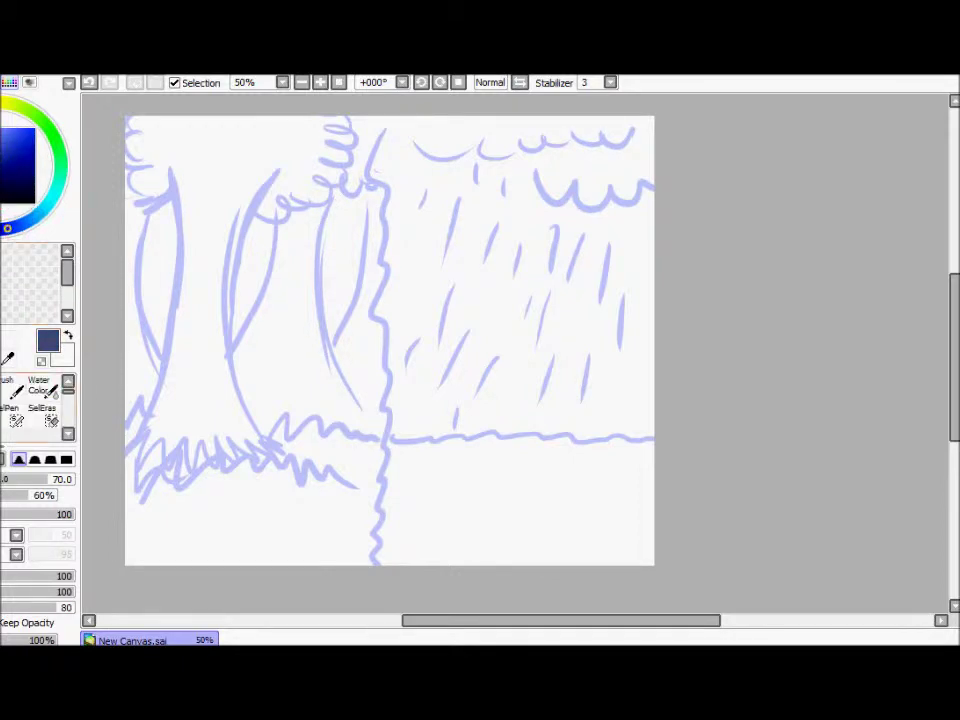
pyautogui.moveTo(386, 455)
pyautogui.mouseDown()
pyautogui.moveTo(649, 476)
pyautogui.moveTo(571, 568)
pyautogui.moveTo(576, 456)
pyautogui.moveTo(469, 499)
pyautogui.moveTo(399, 499)
pyautogui.moveTo(463, 530)
pyautogui.mouseUp()
pyautogui.click(25, 192)
pyautogui.moveTo(400, 512)
pyautogui.mouseDown()
pyautogui.moveTo(653, 510)
pyautogui.moveTo(409, 565)
pyautogui.mouseUp()
# Blend the slate blue and navy bands into a gradient with a size 100 Blur tool, undoing the last stroke
pyautogui.click(67, 433)
pyautogui.click(33, 408)
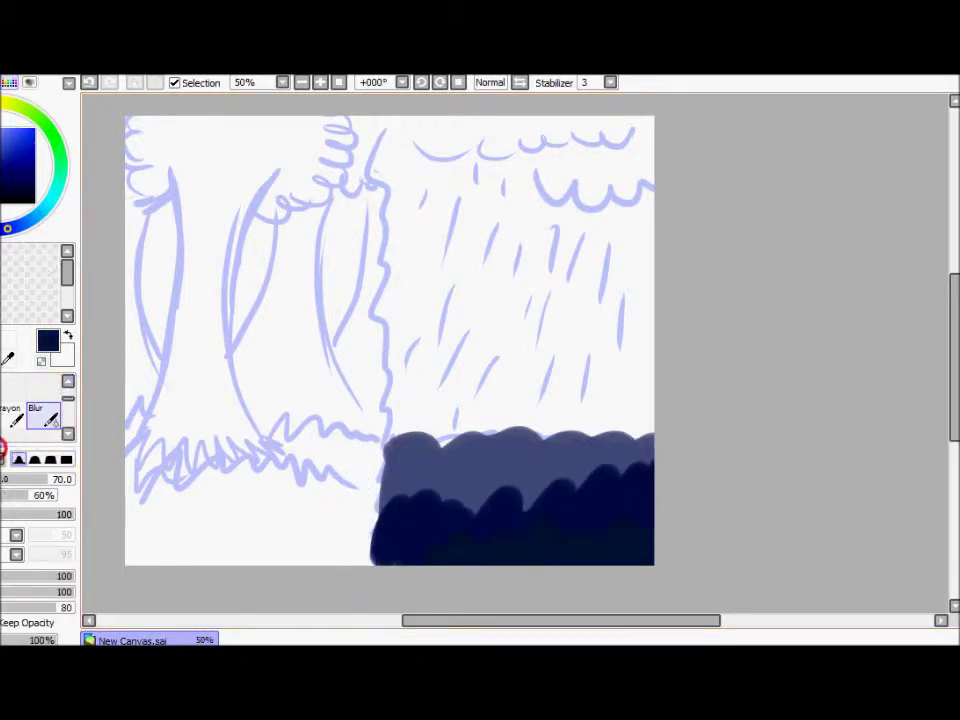
pyautogui.moveTo(429, 536)
pyautogui.mouseDown()
pyautogui.moveTo(524, 541)
pyautogui.moveTo(568, 497)
pyautogui.moveTo(366, 499)
pyautogui.moveTo(474, 486)
pyautogui.mouseUp()
pyautogui.moveTo(491, 439); pyautogui.dragTo(701, 469)
pyautogui.hotkey('ctrl', 'z')
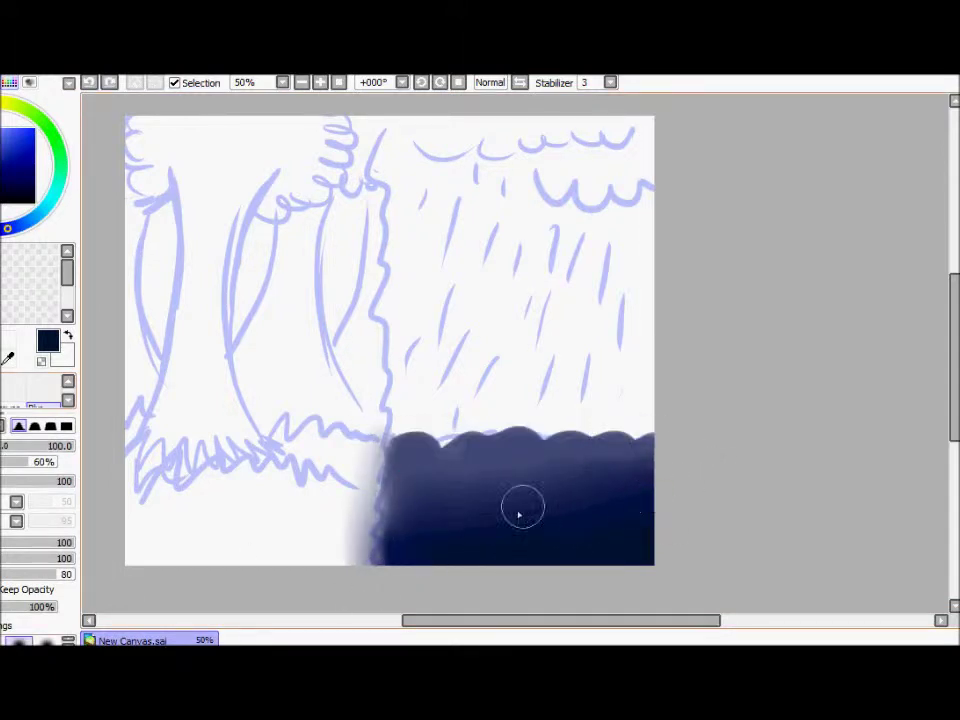
# Paint wavy grey-blue streaks across the dark blue area below the rain with a size 70 brush
pyautogui.click(66, 381)
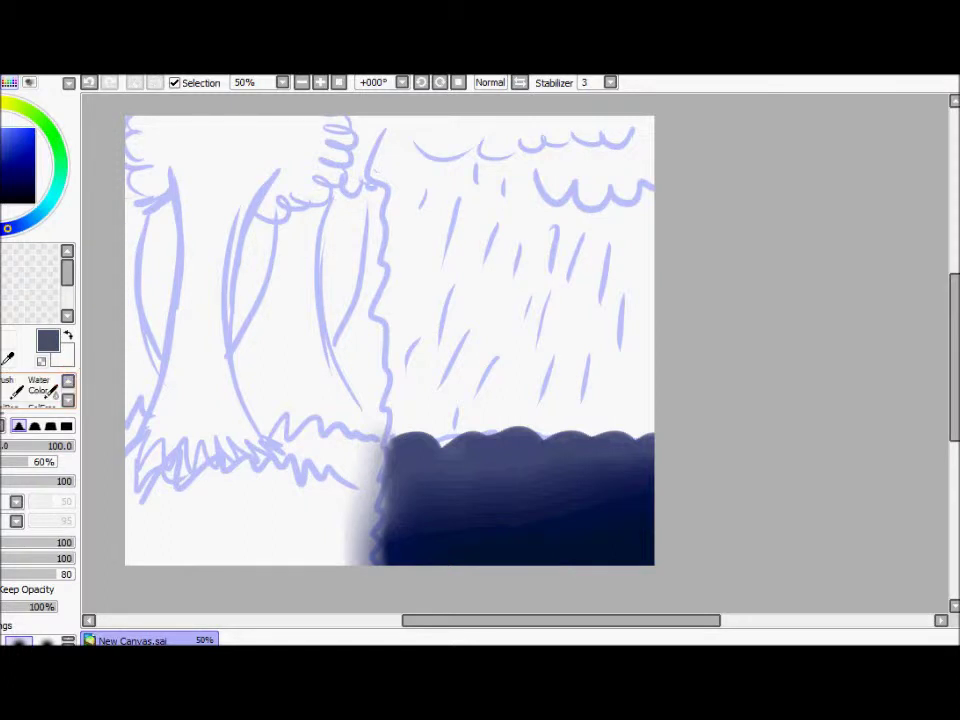
pyautogui.click(38, 385)
pyautogui.moveTo(490, 478); pyautogui.dragTo(410, 482)
pyautogui.moveTo(470, 514)
pyautogui.mouseDown()
pyautogui.moveTo(535, 512)
pyautogui.moveTo(589, 525)
pyautogui.mouseUp()
pyautogui.moveTo(540, 458); pyautogui.dragTo(632, 466)
pyautogui.moveTo(600, 532); pyautogui.dragTo(636, 540)
pyautogui.moveTo(430, 543); pyautogui.dragTo(465, 547)
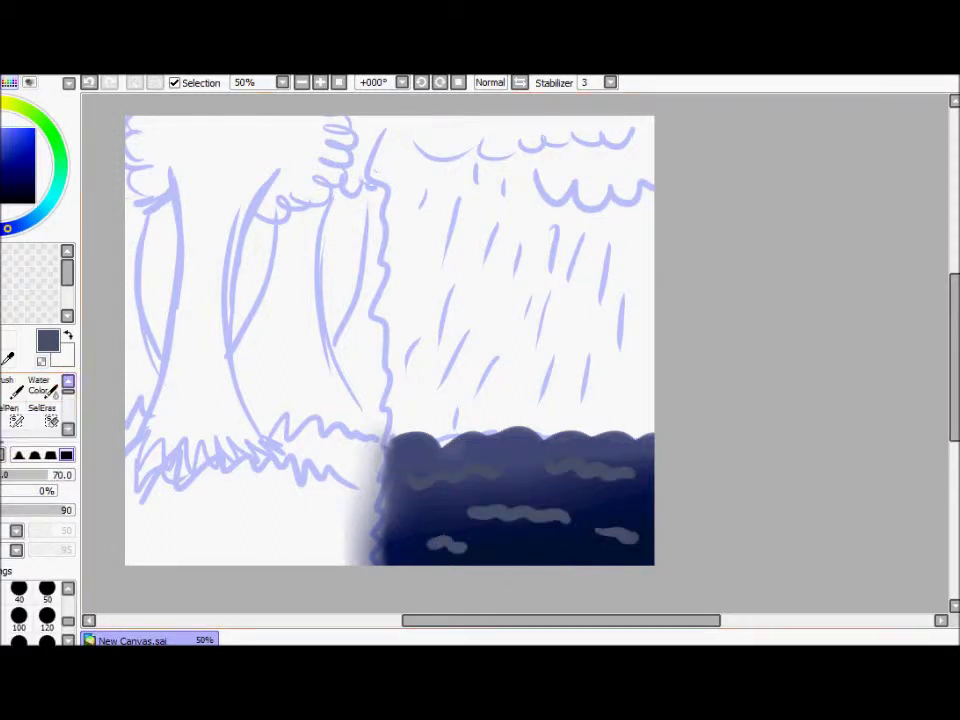
# Paint near-black navy streaks between the grey-blue ones with the size 70 brush
pyautogui.moveTo(500, 447); pyautogui.dragTo(563, 447)
pyautogui.moveTo(533, 488); pyautogui.dragTo(611, 499)
pyautogui.moveTo(408, 457); pyautogui.dragTo(463, 457)
pyautogui.moveTo(418, 502); pyautogui.dragTo(448, 502)
pyautogui.moveTo(386, 550); pyautogui.dragTo(408, 551)
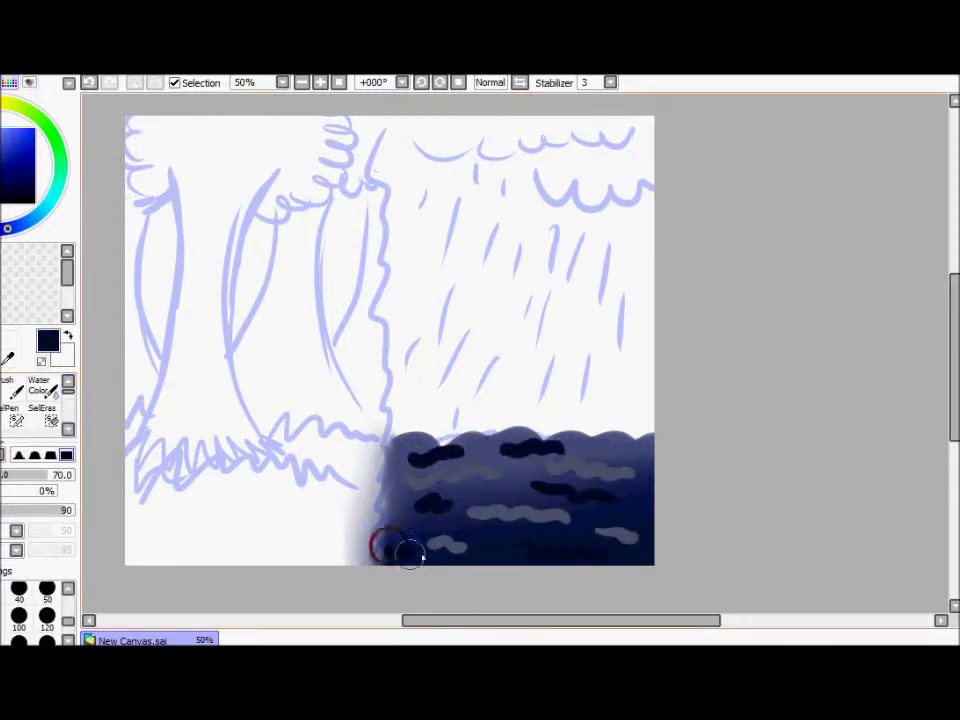
# Blend the grey-blue and near-black streaks into the dark water below the rain with a size 30 Blur tool
pyautogui.click(66, 430)
pyautogui.click(40, 415)
pyautogui.click(6, 440)
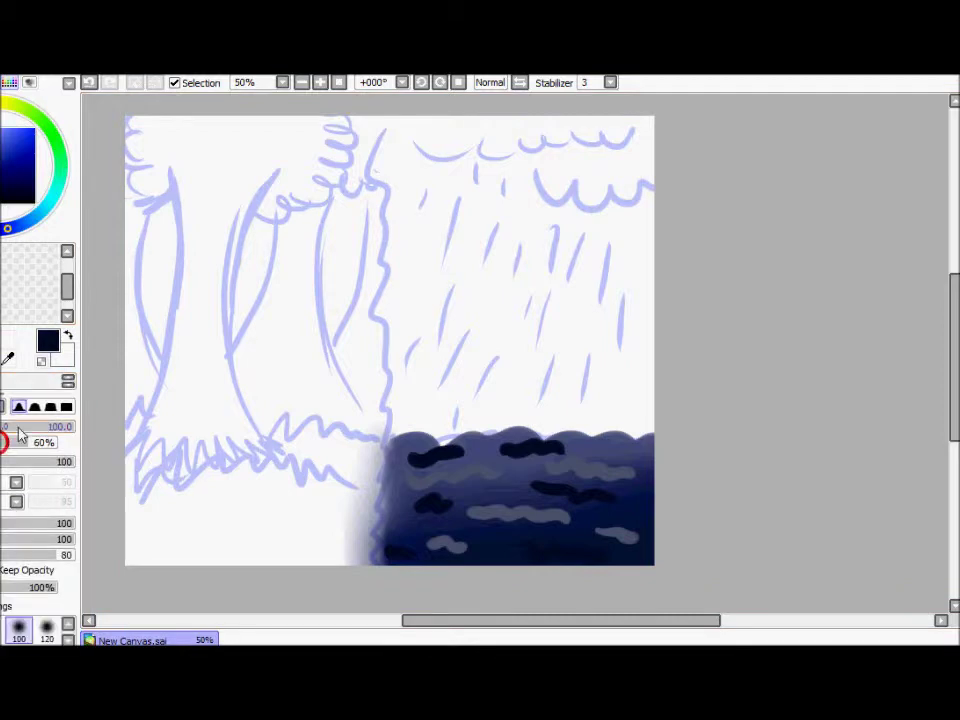
pyautogui.click(68, 625)
pyautogui.moveTo(412, 503); pyautogui.dragTo(552, 516)
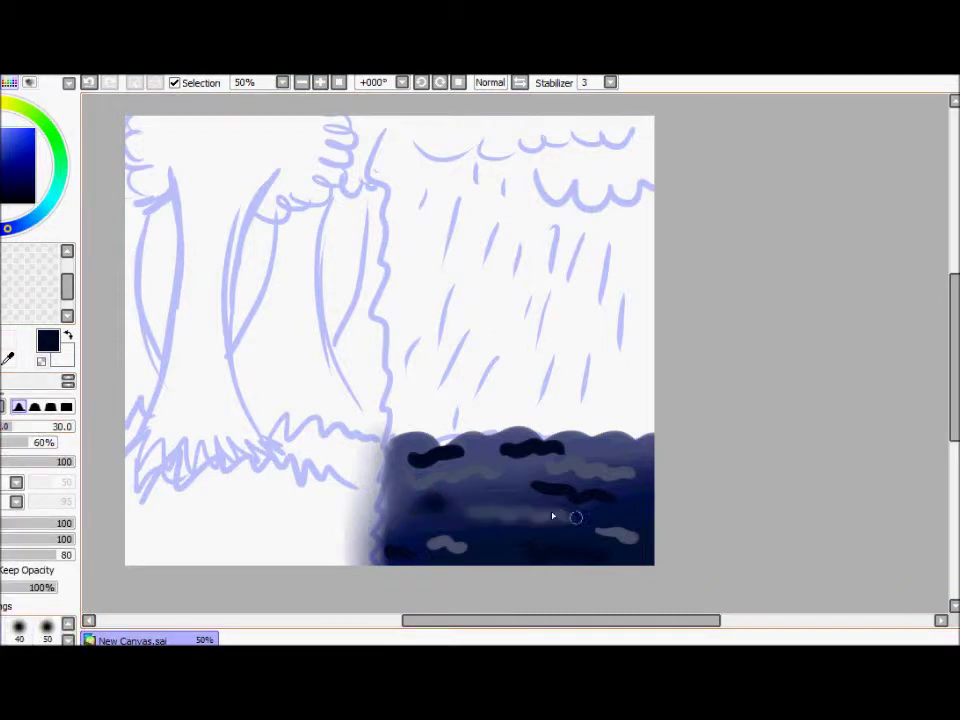
pyautogui.moveTo(529, 455)
pyautogui.mouseDown()
pyautogui.moveTo(418, 456)
pyautogui.moveTo(439, 557)
pyautogui.moveTo(605, 527)
pyautogui.mouseUp()
pyautogui.moveTo(410, 455); pyautogui.dragTo(620, 530)
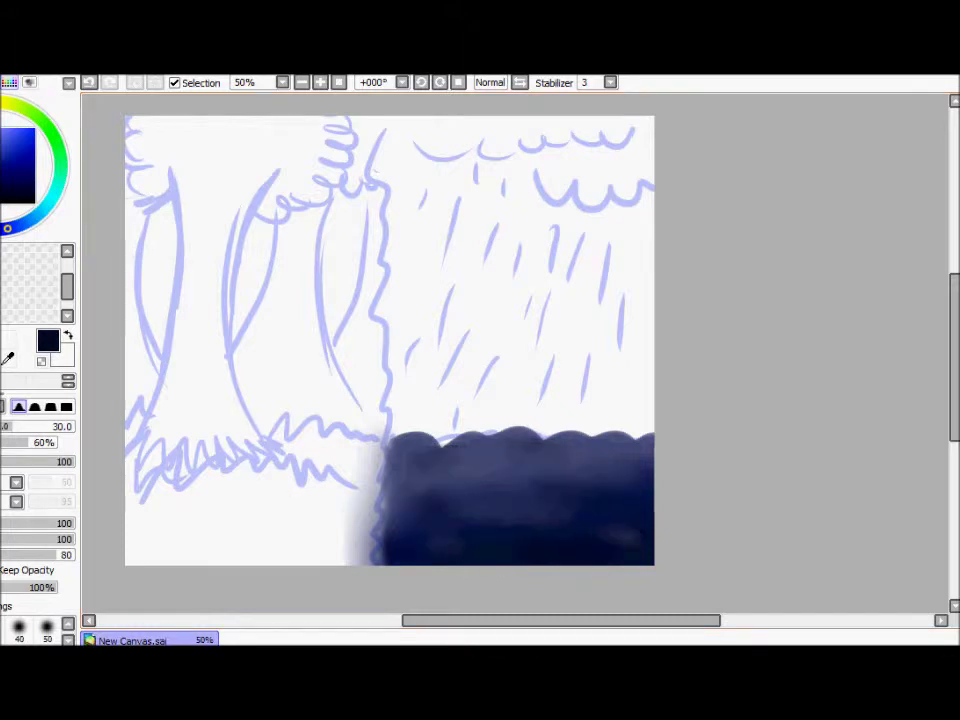
# Paint thin wavy near-black ripple lines along the water with a size 25 brush, replacing the line along the horizon with two short ones
pyautogui.press('v')
pyautogui.click(439, 82)
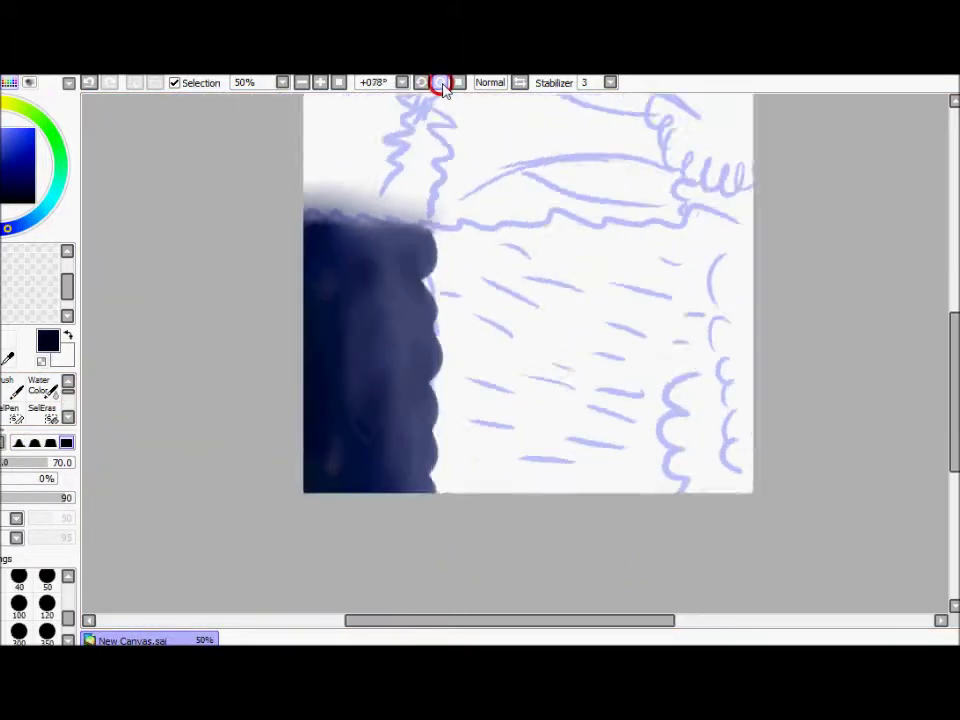
pyautogui.click(320, 82)
pyautogui.click(301, 82)
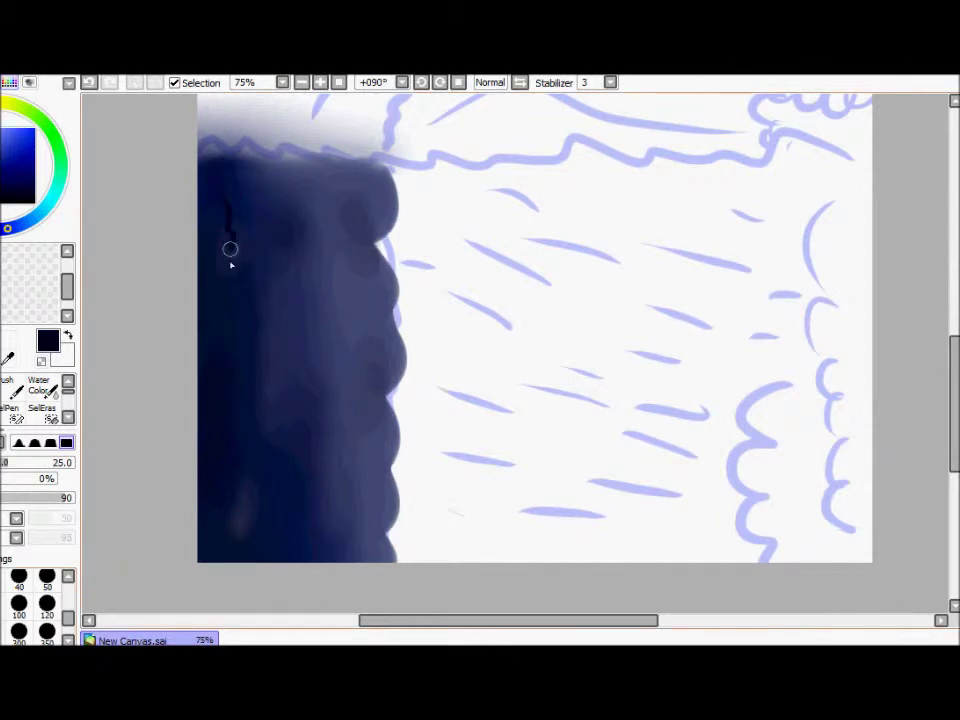
pyautogui.moveTo(265, 183)
pyautogui.mouseDown()
pyautogui.moveTo(270, 394)
pyautogui.moveTo(300, 540)
pyautogui.mouseUp()
pyautogui.moveTo(311, 189)
pyautogui.mouseDown()
pyautogui.moveTo(294, 385)
pyautogui.moveTo(326, 420)
pyautogui.moveTo(336, 553)
pyautogui.moveTo(355, 356)
pyautogui.moveTo(366, 555)
pyautogui.mouseUp()
pyautogui.moveTo(383, 175); pyautogui.dragTo(392, 395)
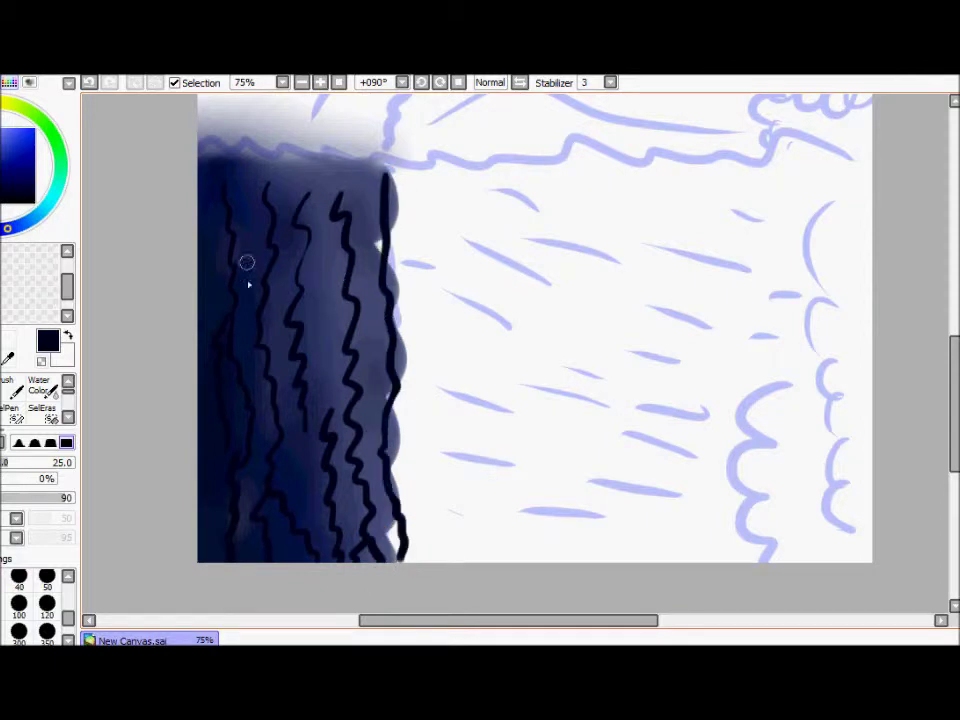
pyautogui.hotkey('ctrl', 'z')
pyautogui.moveTo(375, 178); pyautogui.dragTo(378, 258)
pyautogui.moveTo(382, 335); pyautogui.dragTo(374, 449)
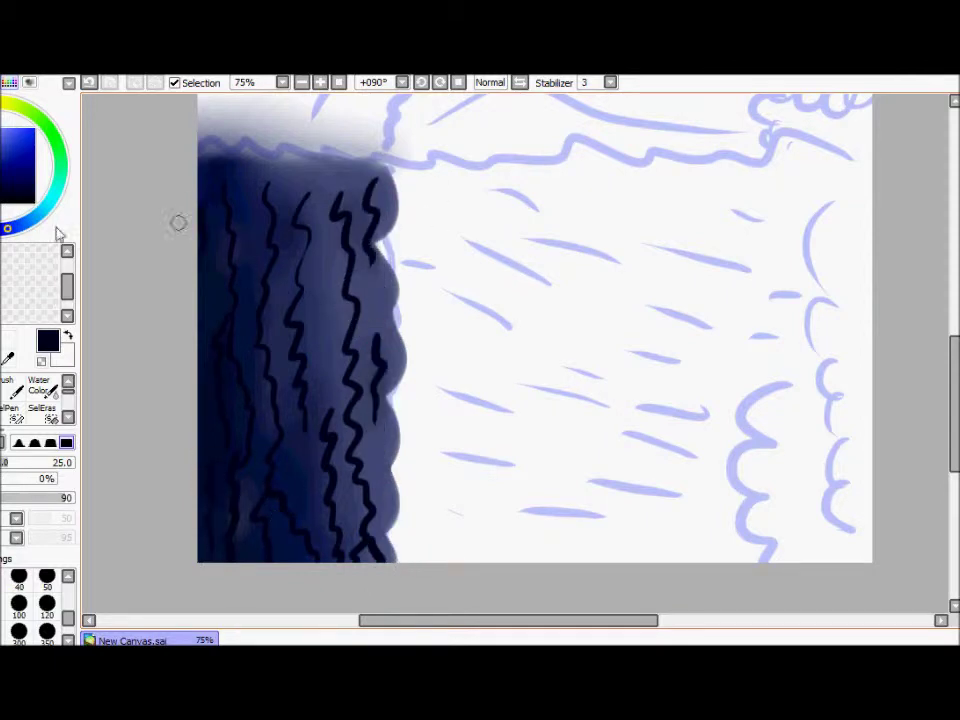
# Soften the ripple lines in the darkest part of the water, near the canvas's lower edge, with a size 12 Blur tool
pyautogui.click(320, 82)
pyautogui.hscroll(-5, 525, 540)
pyautogui.scroll(2, 525, 540)
pyautogui.click(67, 416)
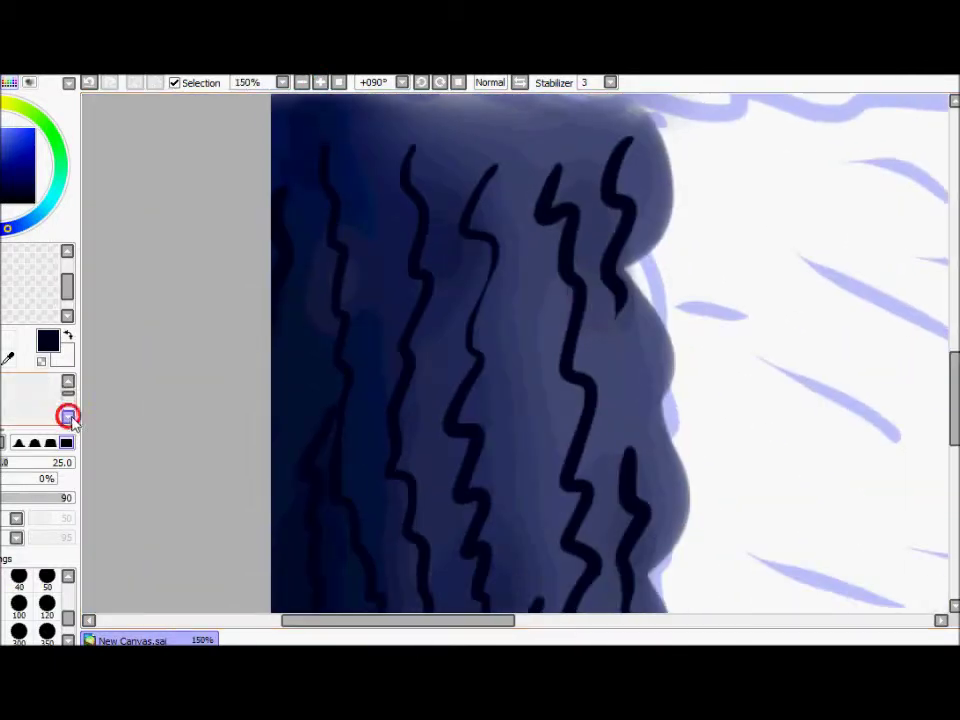
pyautogui.click(5, 425)
pyautogui.moveTo(342, 400); pyautogui.dragTo(333, 153)
pyautogui.scroll(-3, 320, 308)
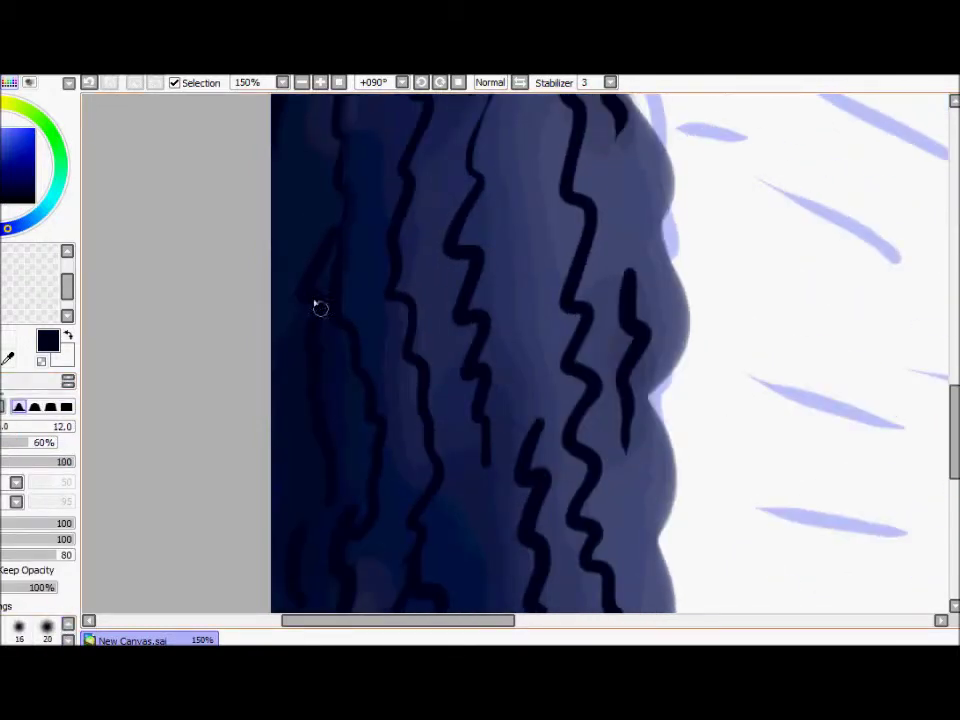
pyautogui.scroll(-2, 359, 313)
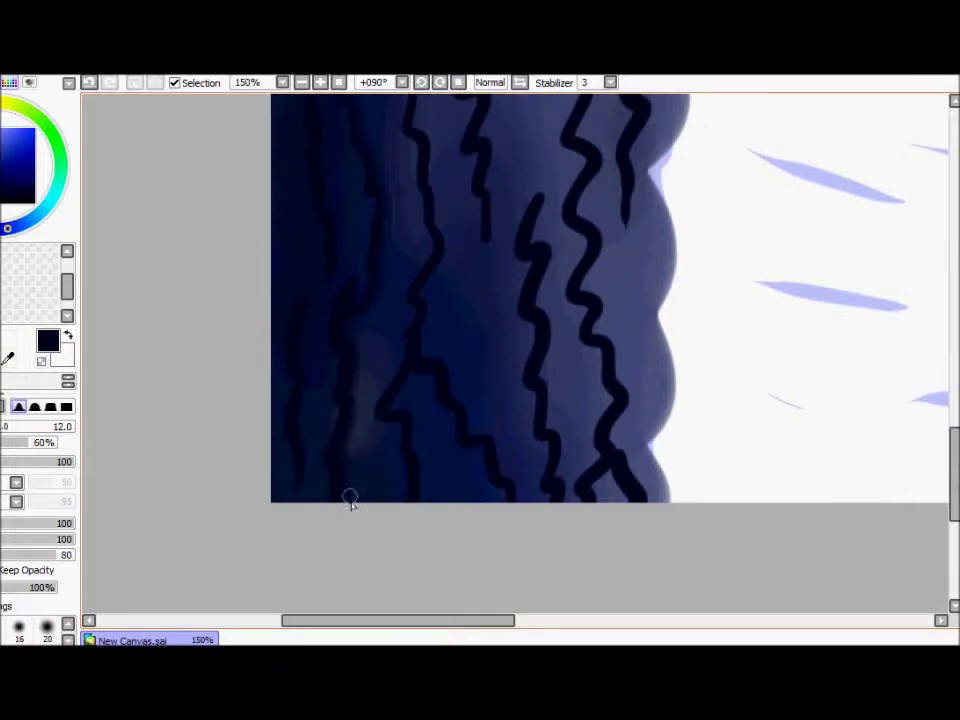
pyautogui.moveTo(955, 492); pyautogui.dragTo(955, 432)
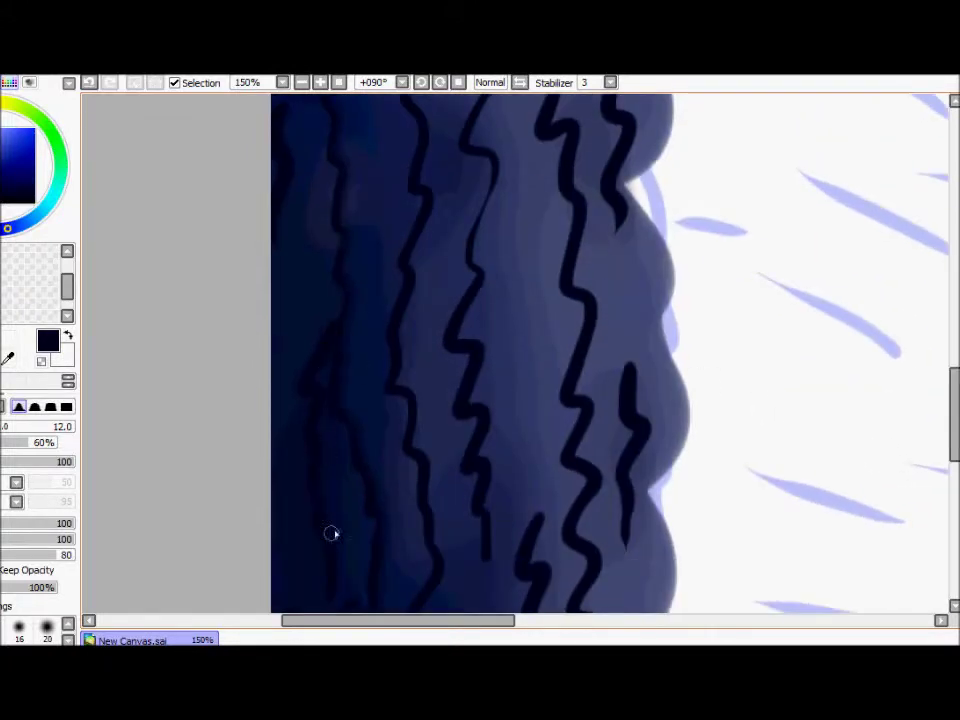
pyautogui.scroll(4, 949, 439)
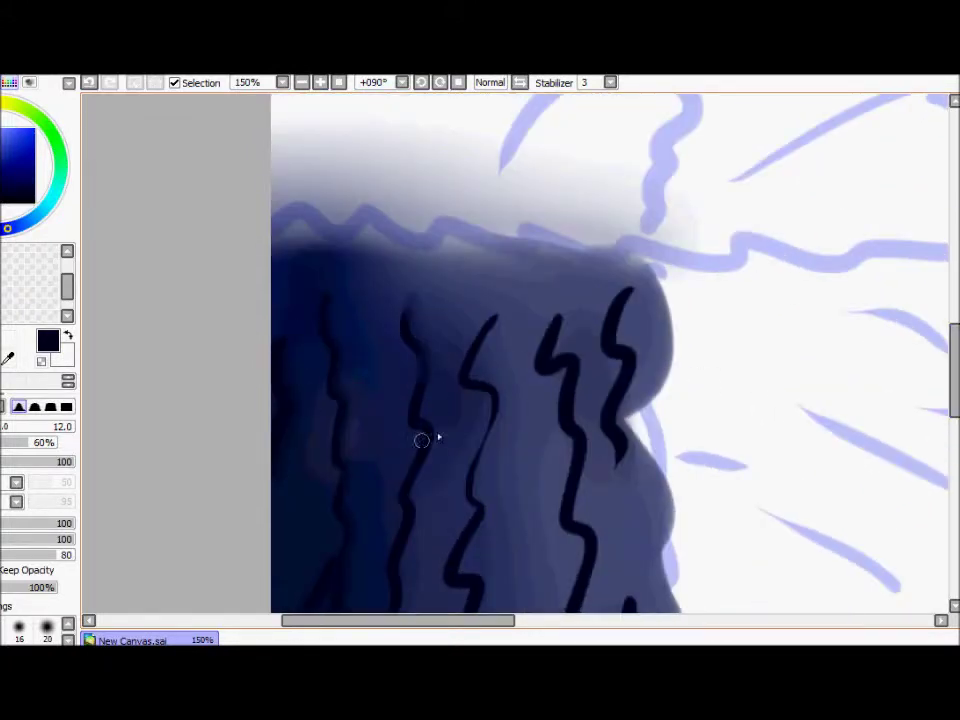
pyautogui.scroll(-4, 424, 315)
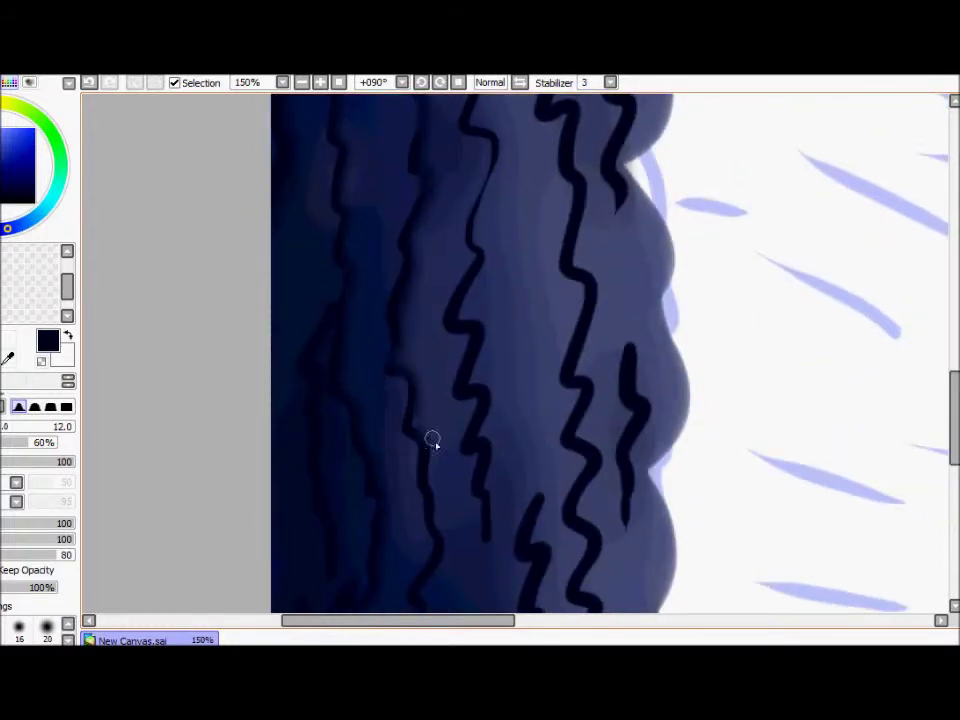
pyautogui.scroll(-2, 420, 373)
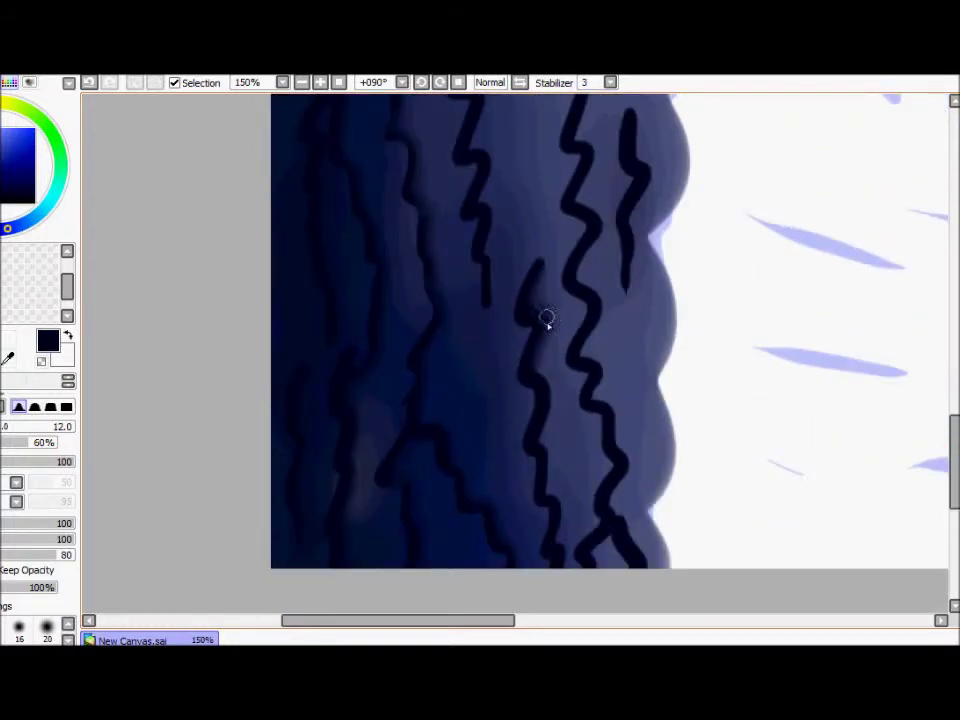
# Soften the remaining ripple lines closer to the horizon with the size 12 Blur tool
pyautogui.scroll(4, 493, 510)
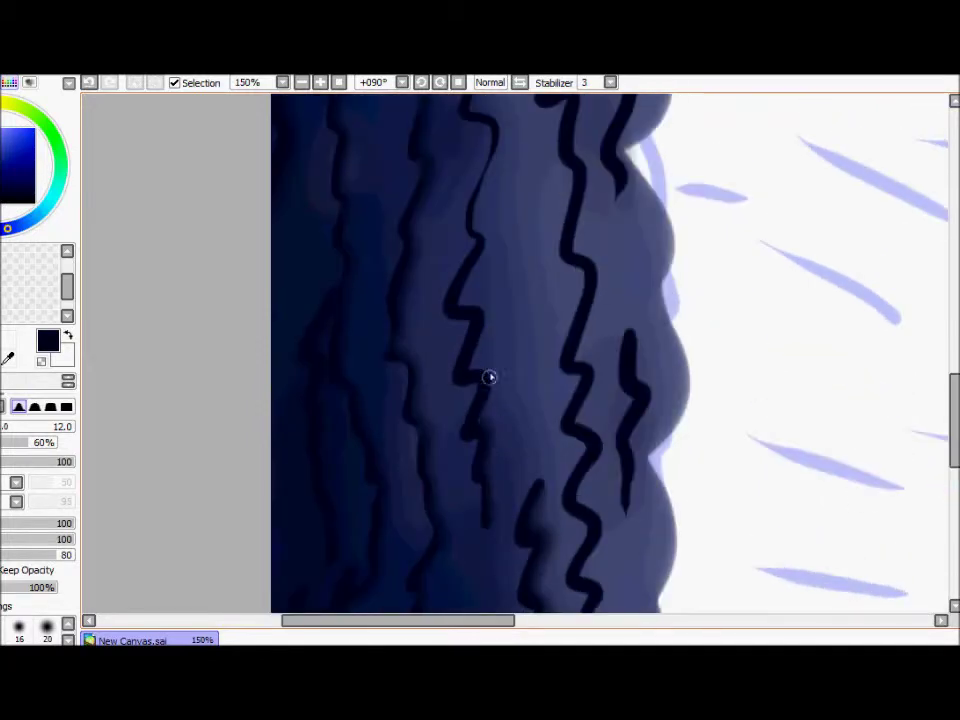
pyautogui.scroll(3, 482, 249)
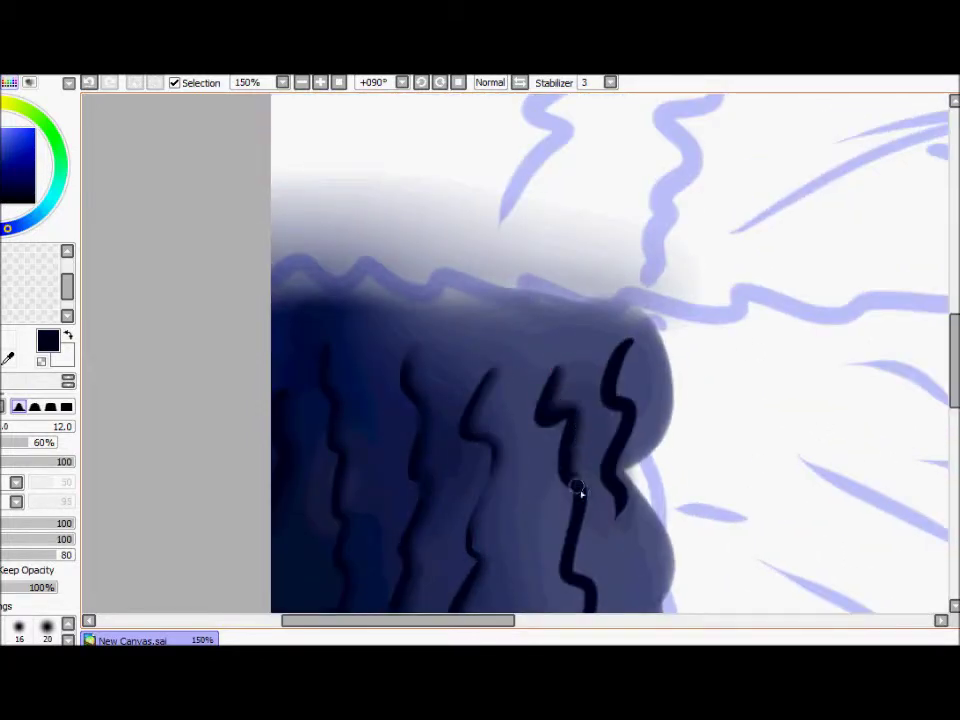
pyautogui.scroll(-5, 600, 370)
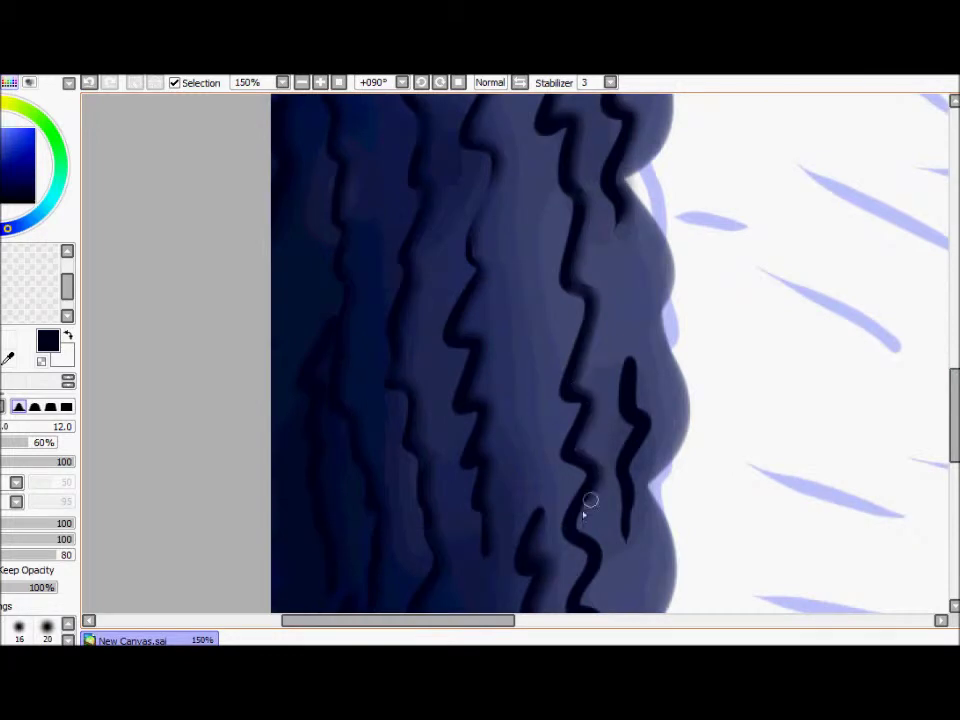
pyautogui.moveTo(955, 428); pyautogui.dragTo(955, 488)
pyautogui.moveTo(604, 240); pyautogui.dragTo(622, 392)
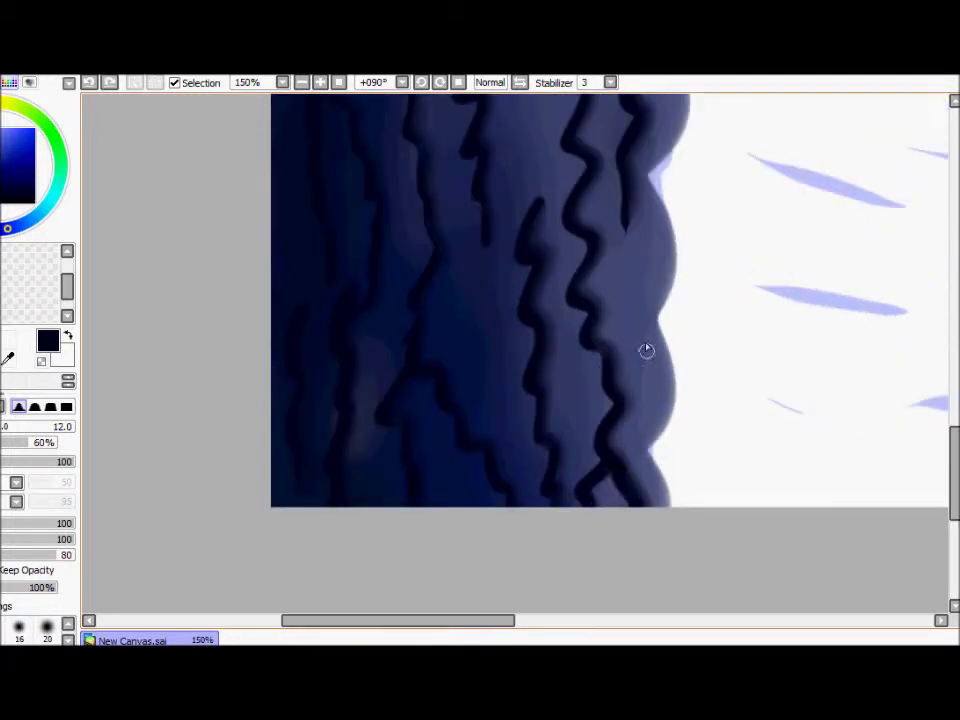
# Fill the rainy sky above the water with size 120 brush bands, from dark blue at the horizon to pale slate blue at the canvas's upper edge
pyautogui.click(439, 82)
pyautogui.press('-')
pyautogui.press('-')
pyautogui.press('-')
pyautogui.press('-')
pyautogui.click(421, 82)
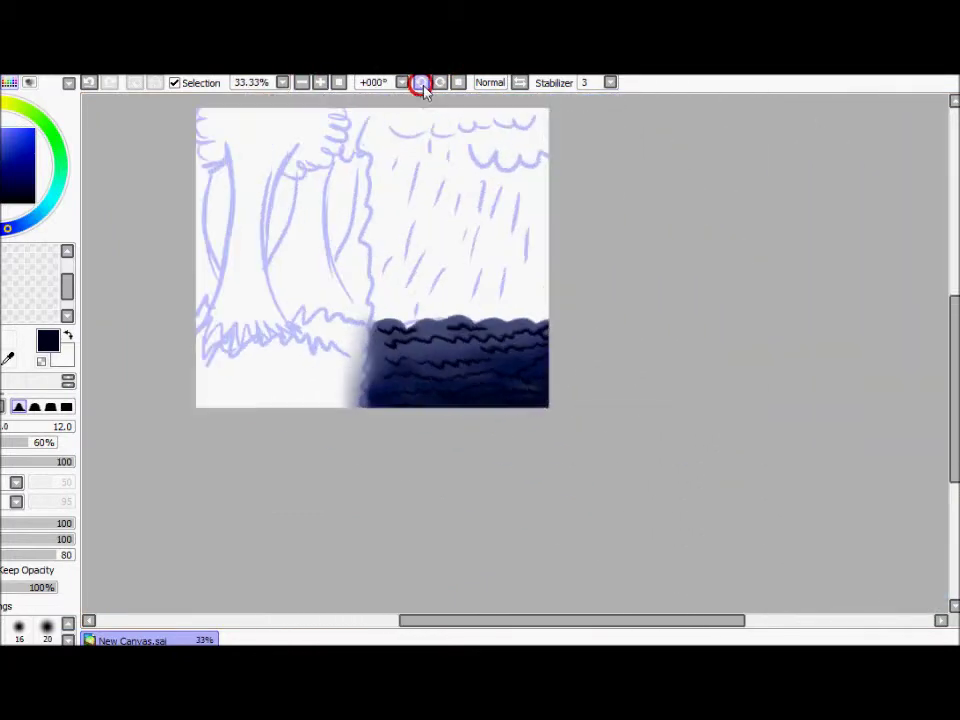
pyautogui.moveTo(489, 620); pyautogui.dragTo(460, 620)
pyautogui.click(321, 83)
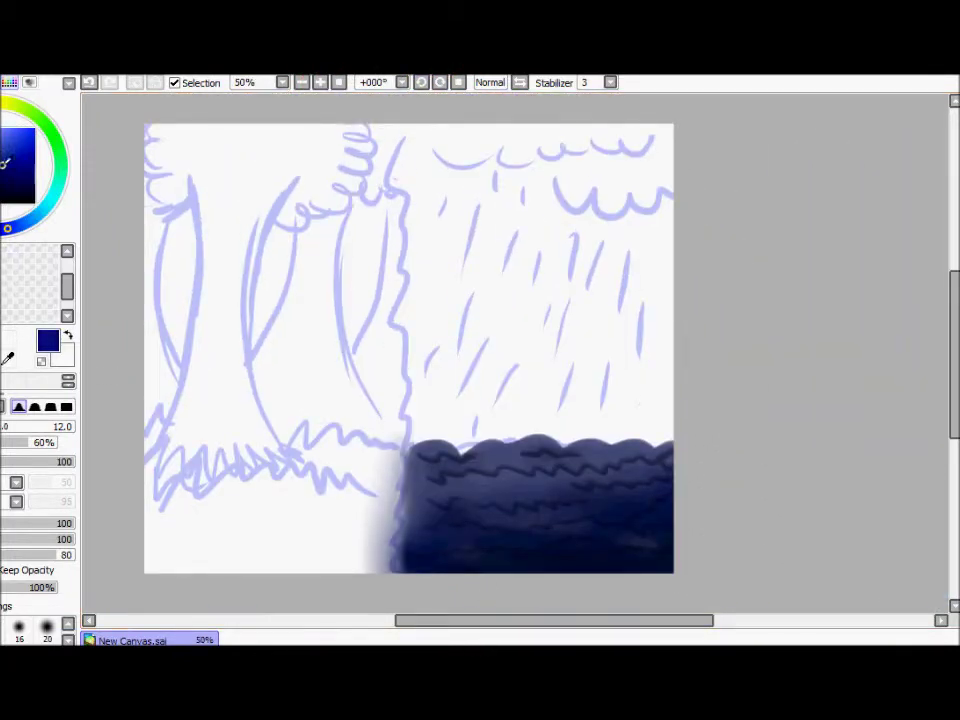
pyautogui.press('b')
pyautogui.moveTo(439, 435)
pyautogui.mouseDown()
pyautogui.moveTo(538, 420)
pyautogui.moveTo(668, 480)
pyautogui.moveTo(661, 400)
pyautogui.moveTo(435, 375)
pyautogui.mouseUp()
pyautogui.click(6, 155)
pyautogui.moveTo(420, 300); pyautogui.dragTo(660, 290)
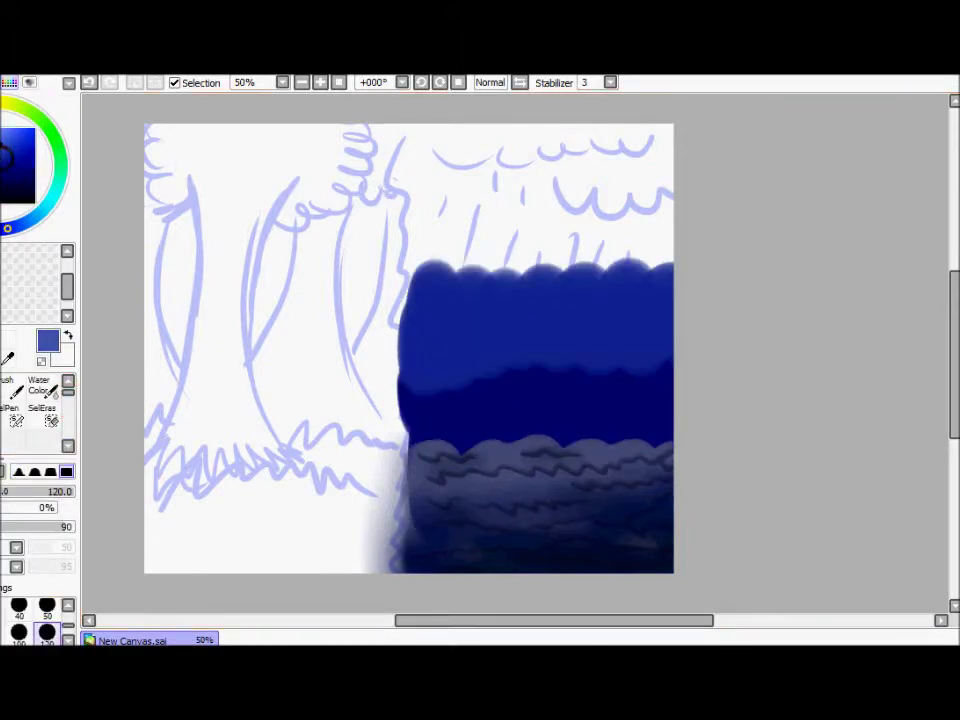
pyautogui.moveTo(469, 282)
pyautogui.mouseDown()
pyautogui.moveTo(615, 229)
pyautogui.moveTo(660, 240)
pyautogui.mouseUp()
pyautogui.moveTo(420, 160)
pyautogui.mouseDown()
pyautogui.moveTo(568, 150)
pyautogui.moveTo(660, 180)
pyautogui.mouseUp()
# Blend the blue sky bands into a smooth gradient with a size 120 Blur tool and hide the sky painting
pyautogui.press('c')
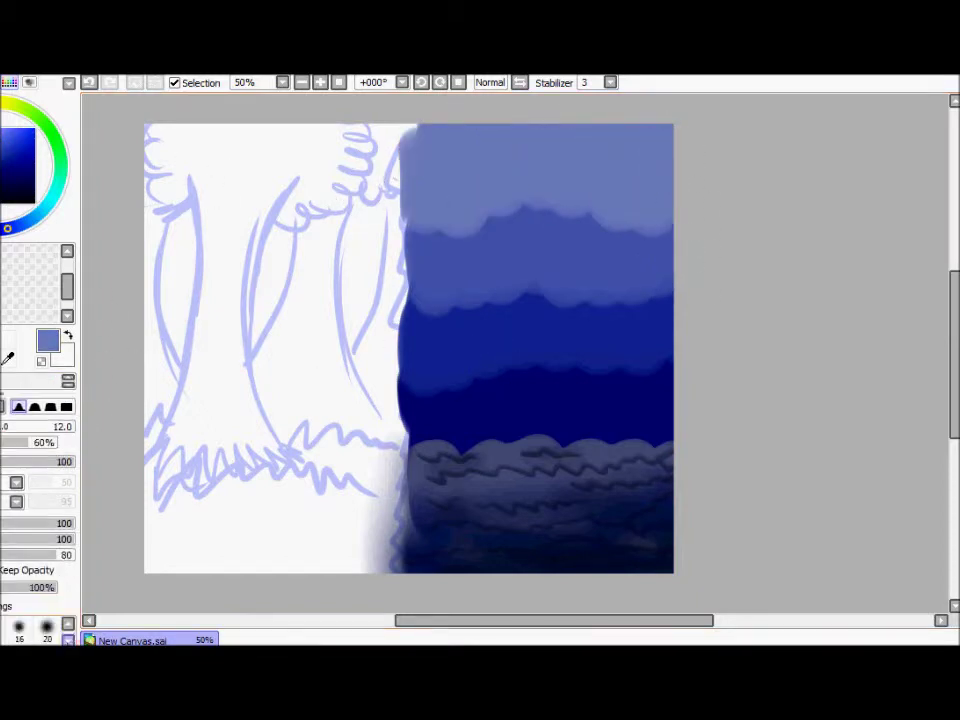
pyautogui.moveTo(441, 373)
pyautogui.mouseDown()
pyautogui.moveTo(648, 364)
pyautogui.moveTo(429, 274)
pyautogui.moveTo(647, 202)
pyautogui.mouseUp()
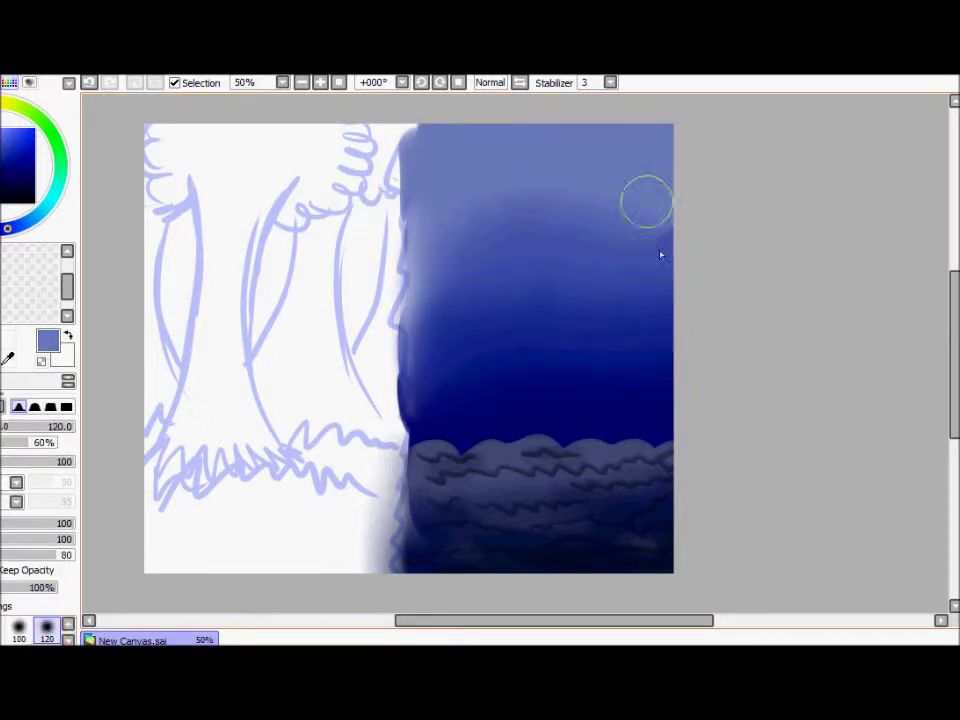
pyautogui.hotkey('ctrl', 'z')
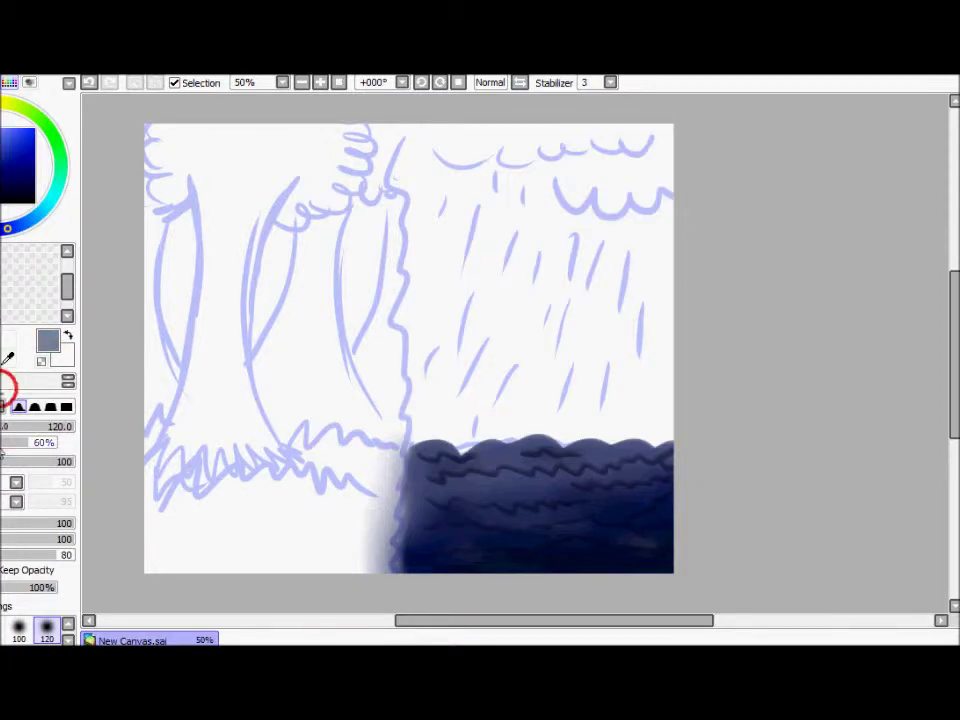
# Paint a scalloped grey cloud bank along the upper edge of the rainy side with a size 50 brush, undoing the first trial stroke
pyautogui.press('b')
pyautogui.moveTo(420, 145); pyautogui.dragTo(574, 165)
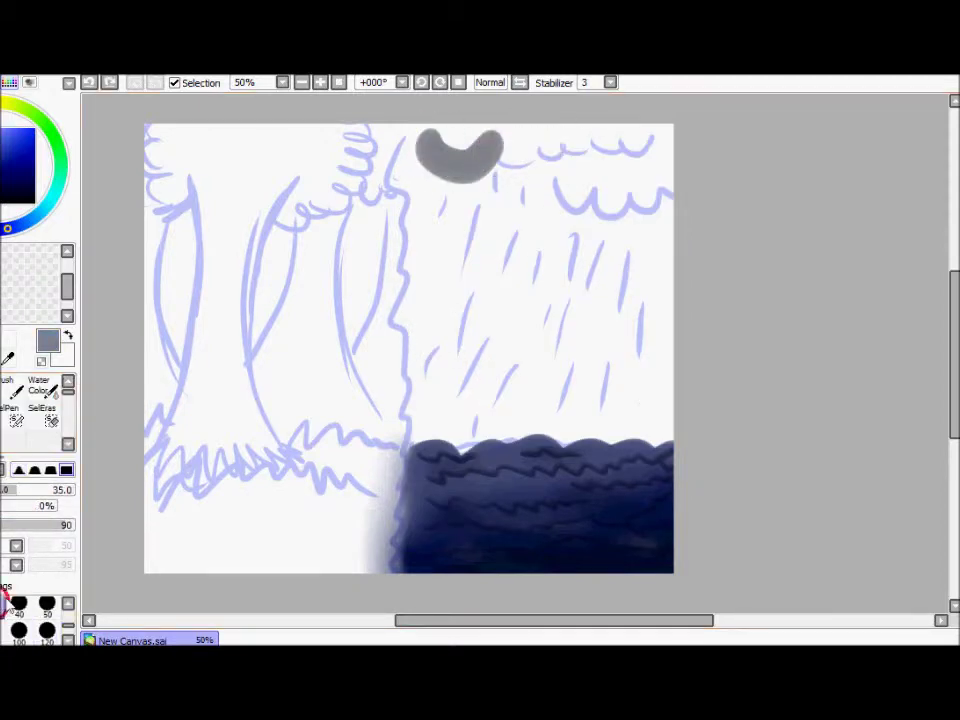
pyautogui.hotkey('ctrl', 'z')
pyautogui.moveTo(425, 148)
pyautogui.mouseDown()
pyautogui.moveTo(649, 139)
pyautogui.moveTo(426, 122)
pyautogui.moveTo(660, 143)
pyautogui.mouseUp()
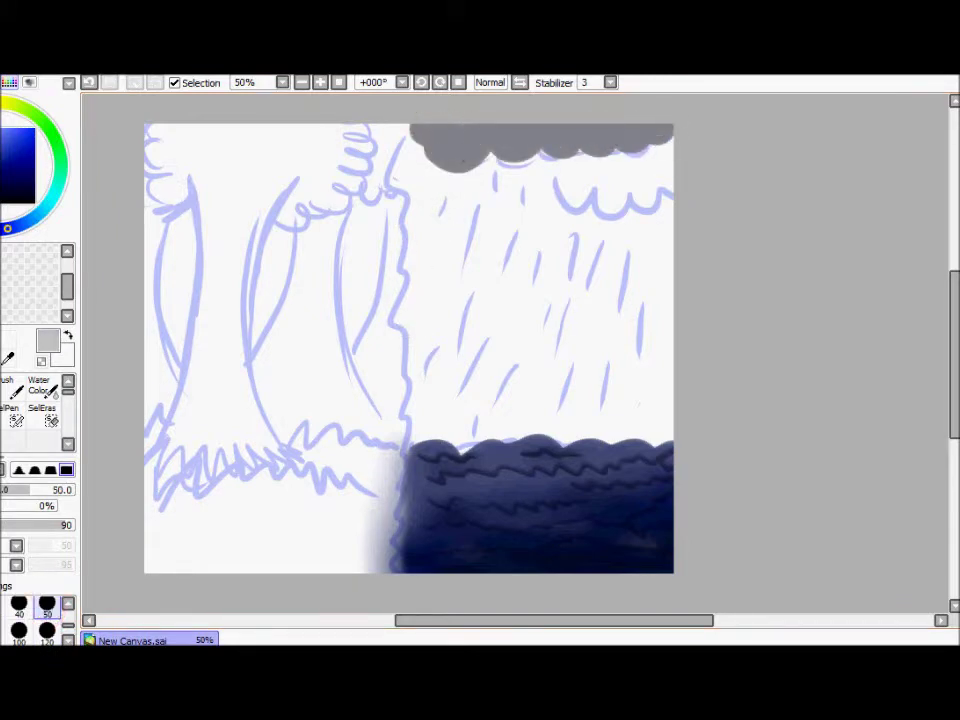
pyautogui.moveTo(560, 172)
pyautogui.mouseDown()
pyautogui.moveTo(606, 180)
pyautogui.moveTo(617, 171)
pyautogui.mouseUp()
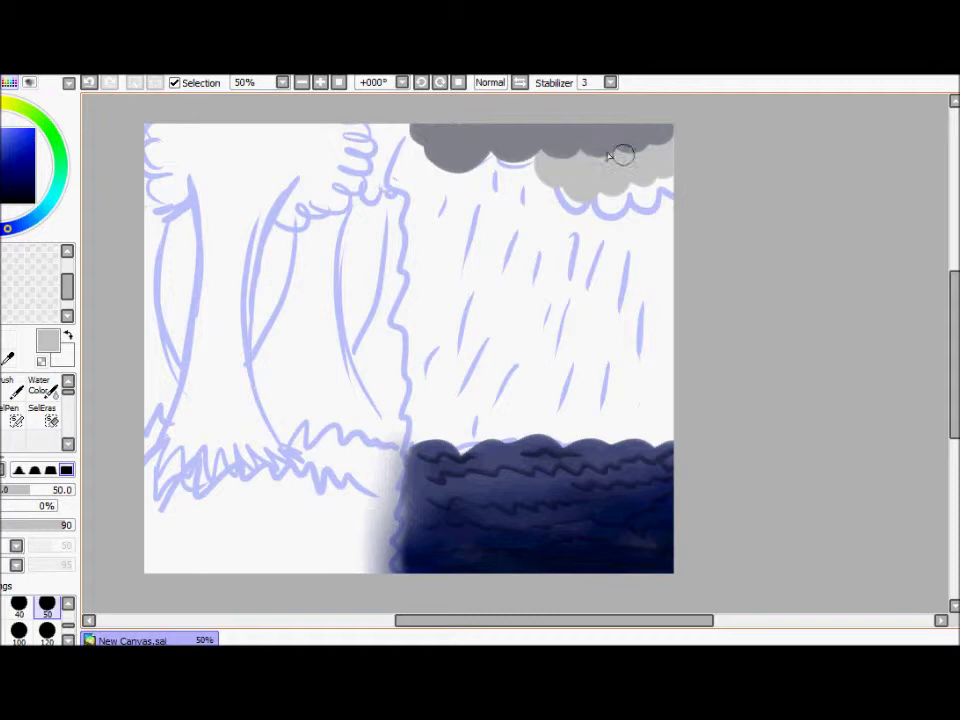
pyautogui.hotkey('ctrl', 'z')
pyautogui.hotkey('ctrl', 'z')
# Paint a darker grey cloud and a near-black cloud below the grey cloud bank with the size 50 brush
pyautogui.keyDown('alt'); pyautogui.click(611, 146); pyautogui.keyUp('alt')
pyautogui.moveTo(530, 160)
pyautogui.mouseDown()
pyautogui.moveTo(655, 163)
pyautogui.moveTo(649, 153)
pyautogui.moveTo(547, 164)
pyautogui.mouseUp()
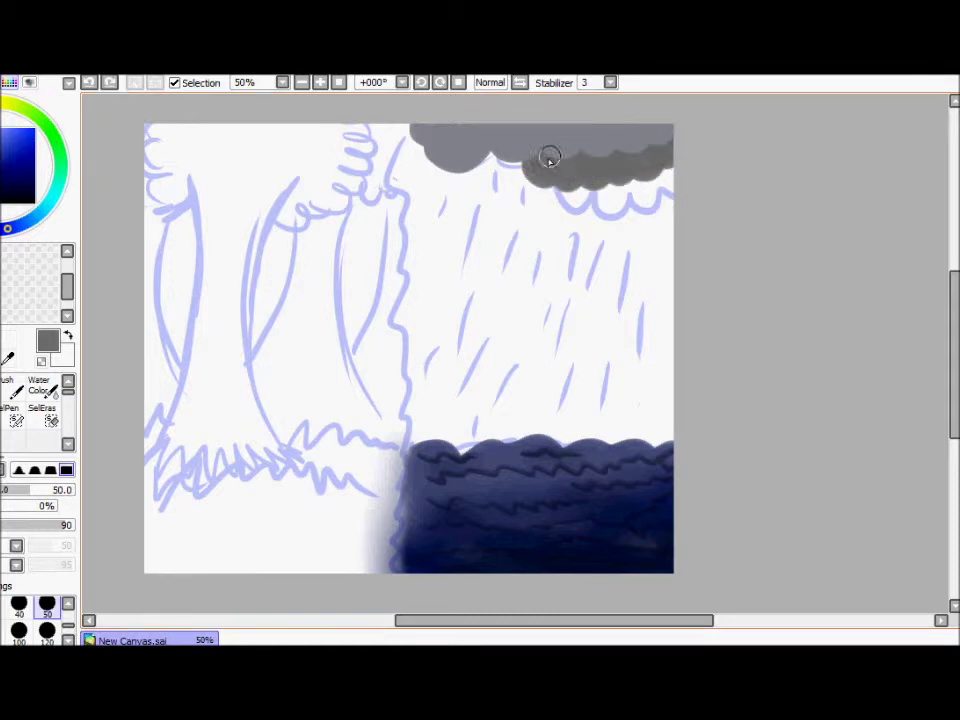
pyautogui.moveTo(430, 175)
pyautogui.mouseDown()
pyautogui.moveTo(546, 160)
pyautogui.moveTo(420, 167)
pyautogui.moveTo(413, 182)
pyautogui.mouseUp()
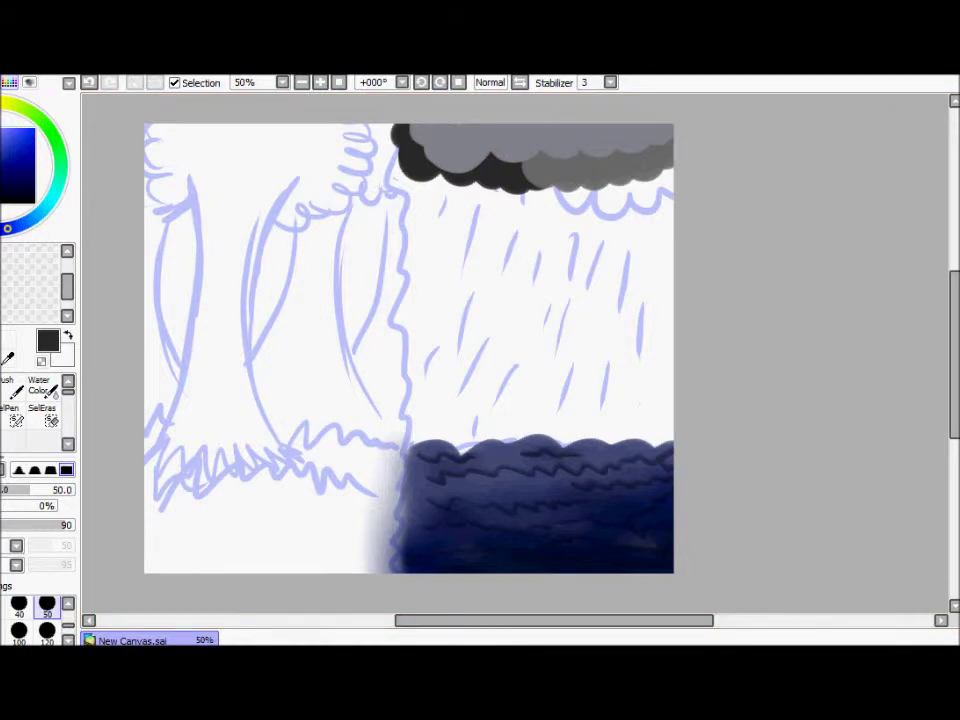
# Blend the cloud shapes with a size 60 Blur tool, and show the blue sky painting in place of the sketch
pyautogui.click(43, 414)
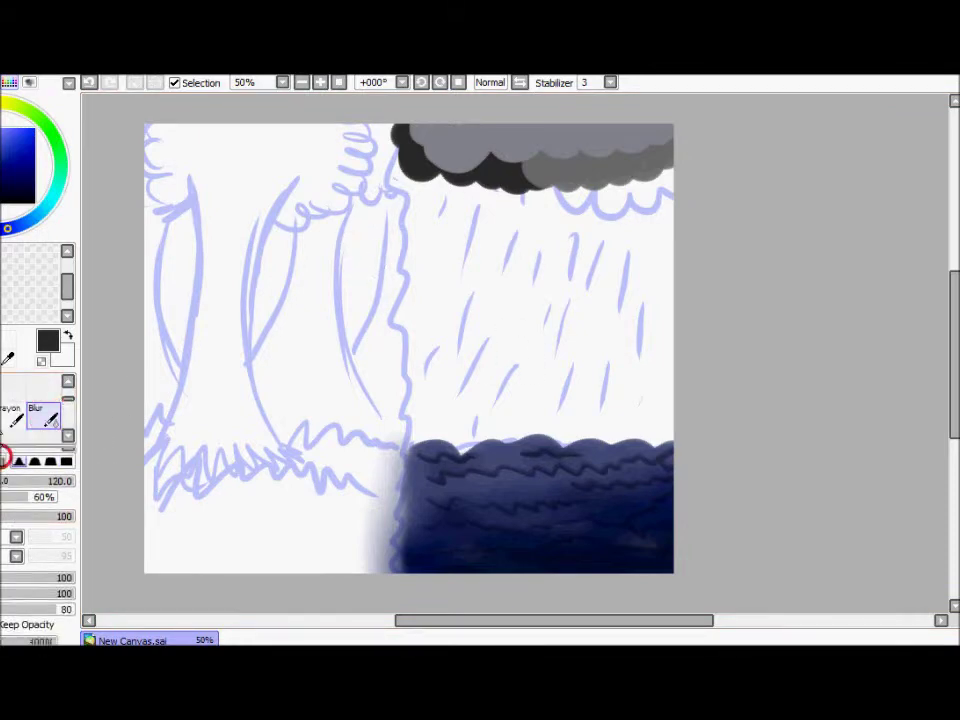
pyautogui.moveTo(405, 213)
pyautogui.mouseDown()
pyautogui.moveTo(441, 184)
pyautogui.moveTo(534, 186)
pyautogui.moveTo(679, 160)
pyautogui.mouseUp()
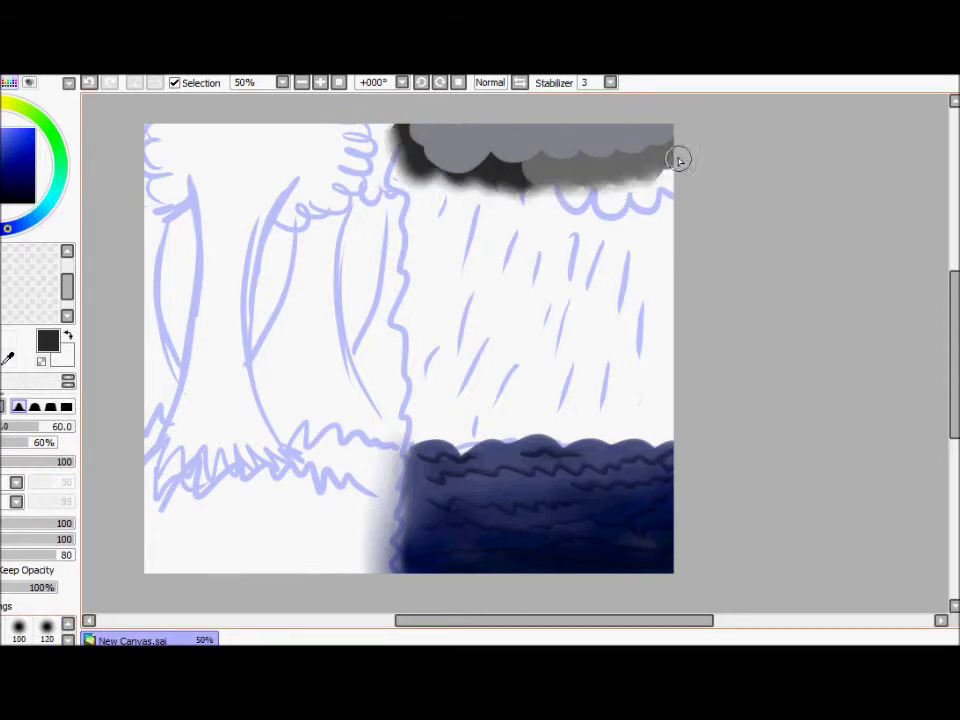
pyautogui.moveTo(408, 122); pyautogui.dragTo(592, 156)
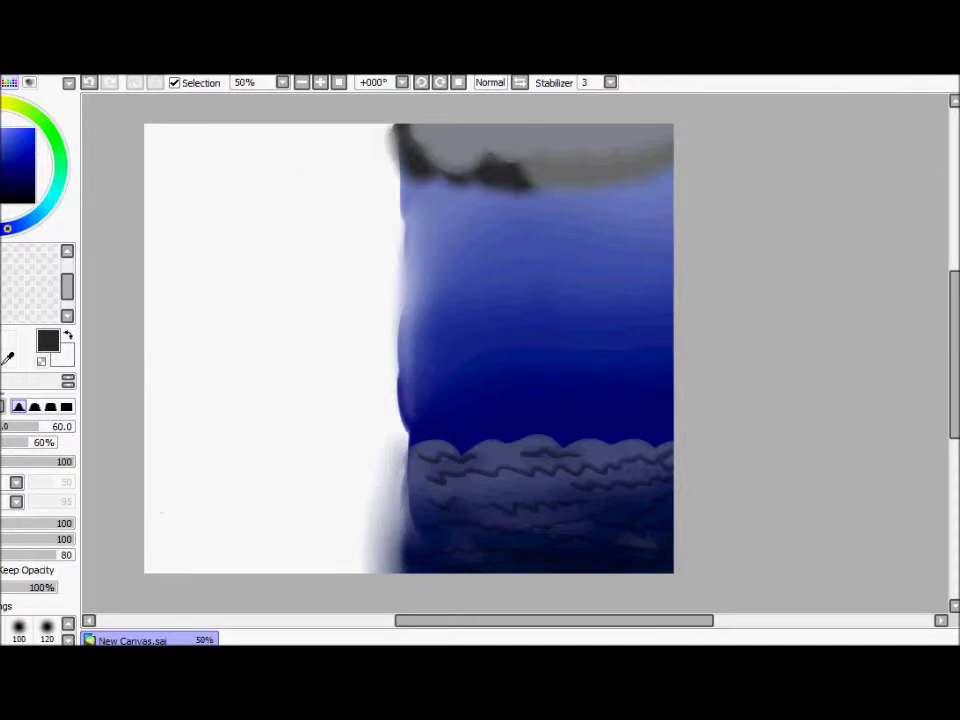
# Paint slanted bright cyan raindrops across the clouds, blue sky and sea of the rainy side with a size 14 brush
pyautogui.click(46, 206)
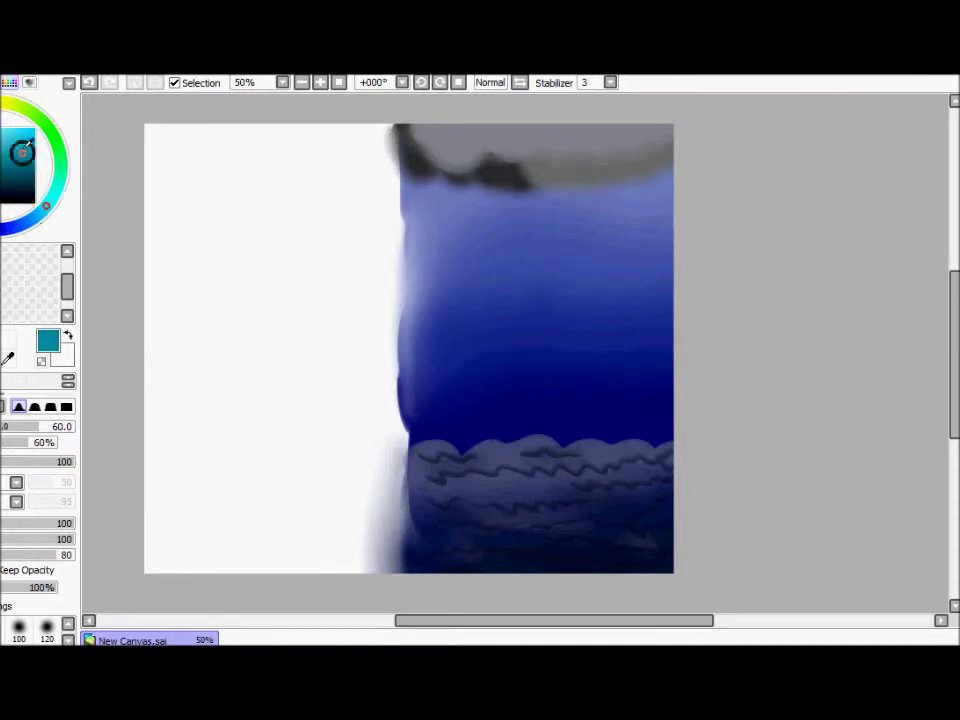
pyautogui.click(34, 128)
pyautogui.click(38, 390)
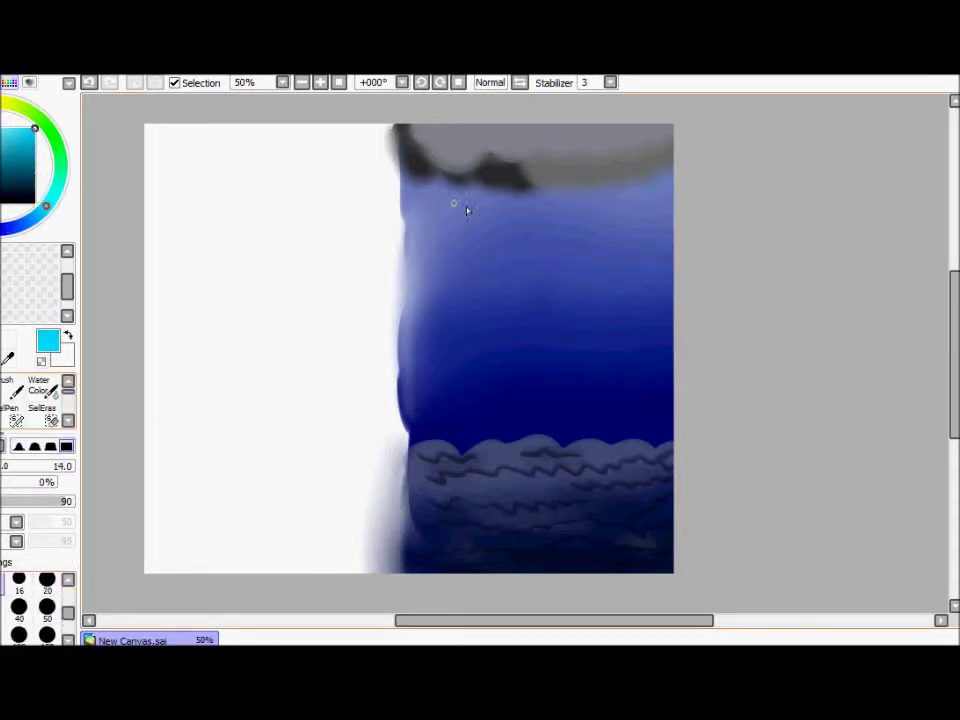
pyautogui.moveTo(471, 374); pyautogui.dragTo(467, 390)
pyautogui.moveTo(424, 289); pyautogui.dragTo(420, 304)
pyautogui.moveTo(490, 310); pyautogui.dragTo(486, 326)
pyautogui.moveTo(487, 445); pyautogui.dragTo(484, 468)
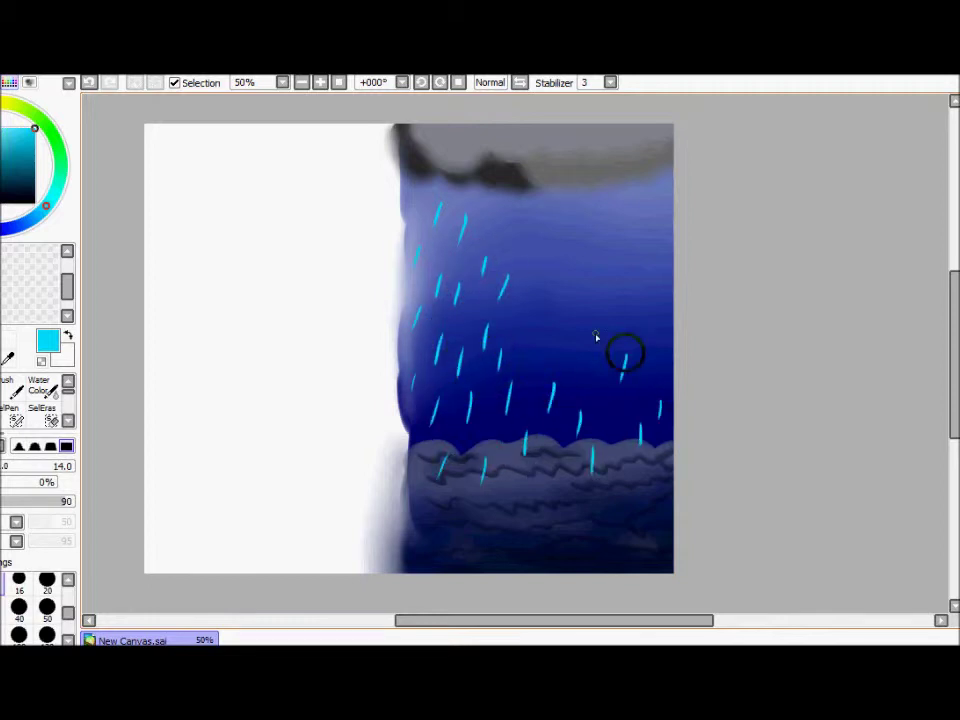
pyautogui.moveTo(590, 335); pyautogui.dragTo(587, 360)
pyautogui.moveTo(640, 298)
pyautogui.mouseDown()
pyautogui.moveTo(636, 320)
pyautogui.moveTo(606, 320)
pyautogui.mouseUp()
pyautogui.moveTo(535, 240); pyautogui.dragTo(531, 262)
pyautogui.moveTo(575, 205); pyautogui.dragTo(572, 232)
pyautogui.moveTo(603, 210); pyautogui.dragTo(600, 235)
pyautogui.moveTo(657, 225); pyautogui.dragTo(654, 245)
pyautogui.moveTo(650, 195)
pyautogui.mouseDown()
pyautogui.moveTo(647, 215)
pyautogui.moveTo(637, 192)
pyautogui.mouseUp()
pyautogui.moveTo(590, 165); pyautogui.dragTo(587, 185)
pyautogui.moveTo(563, 170); pyautogui.dragTo(560, 190)
pyautogui.moveTo(542, 172)
pyautogui.mouseDown()
pyautogui.moveTo(539, 192)
pyautogui.moveTo(512, 185)
pyautogui.mouseUp()
pyautogui.moveTo(492, 162); pyautogui.dragTo(489, 182)
pyautogui.moveTo(472, 160); pyautogui.dragTo(469, 180)
pyautogui.moveTo(447, 162); pyautogui.dragTo(444, 182)
pyautogui.moveTo(619, 162); pyautogui.dragTo(616, 184)
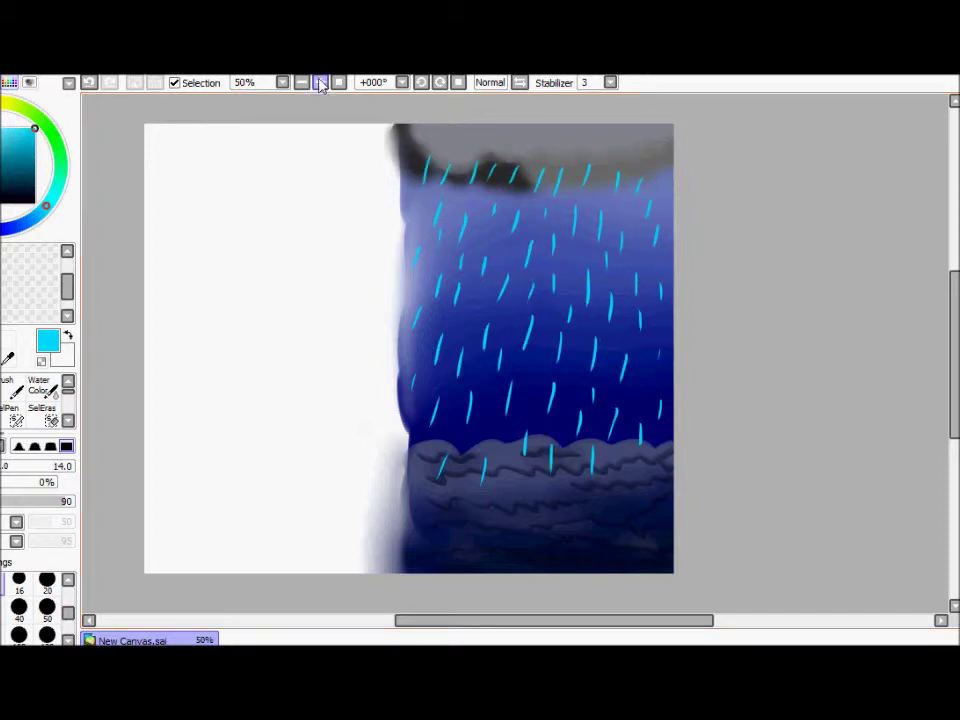
pyautogui.click(322, 82)
pyautogui.scroll(-2, 775, 437)
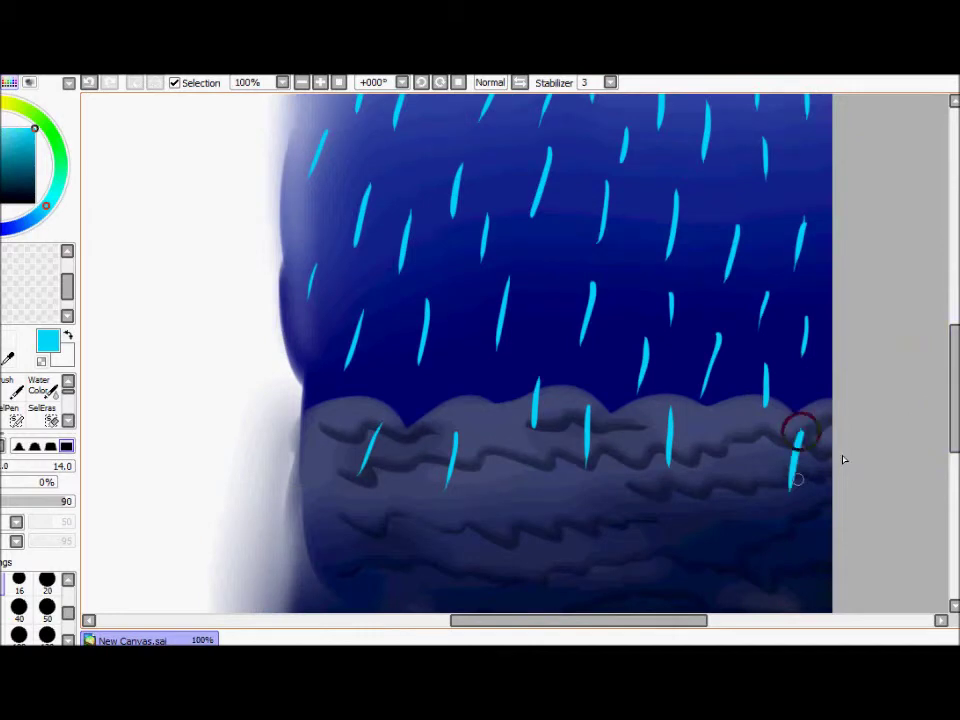
# Soften the cyan raindrops from the clouds down to the sea with a size 10 Blur tool
pyautogui.scroll(4, 800, 432)
pyautogui.click(47, 413)
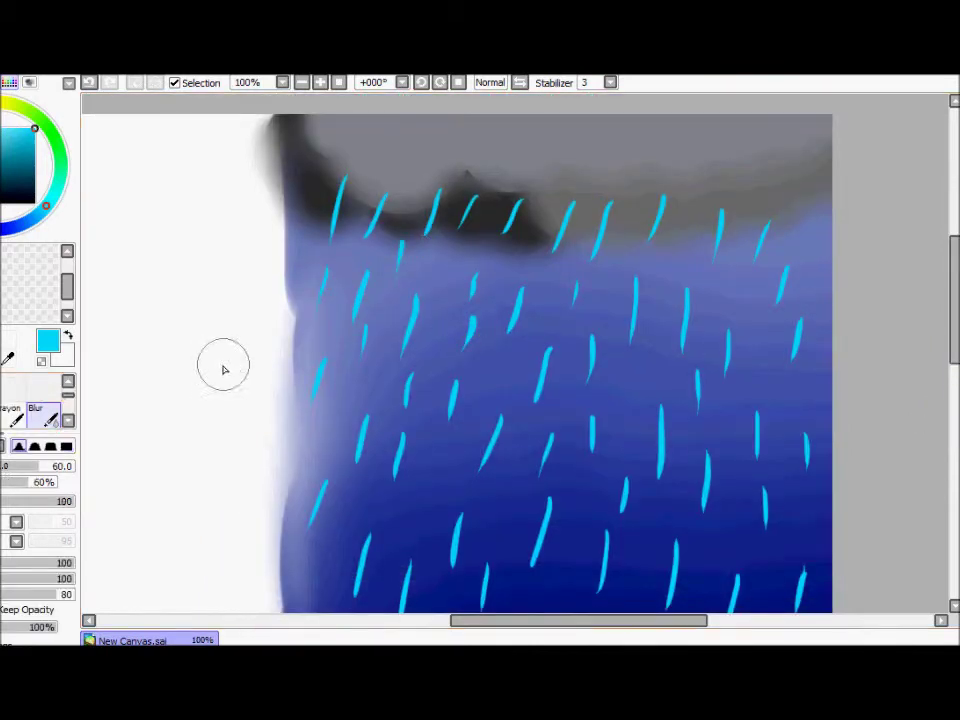
pyautogui.scroll(-1, 35, 450)
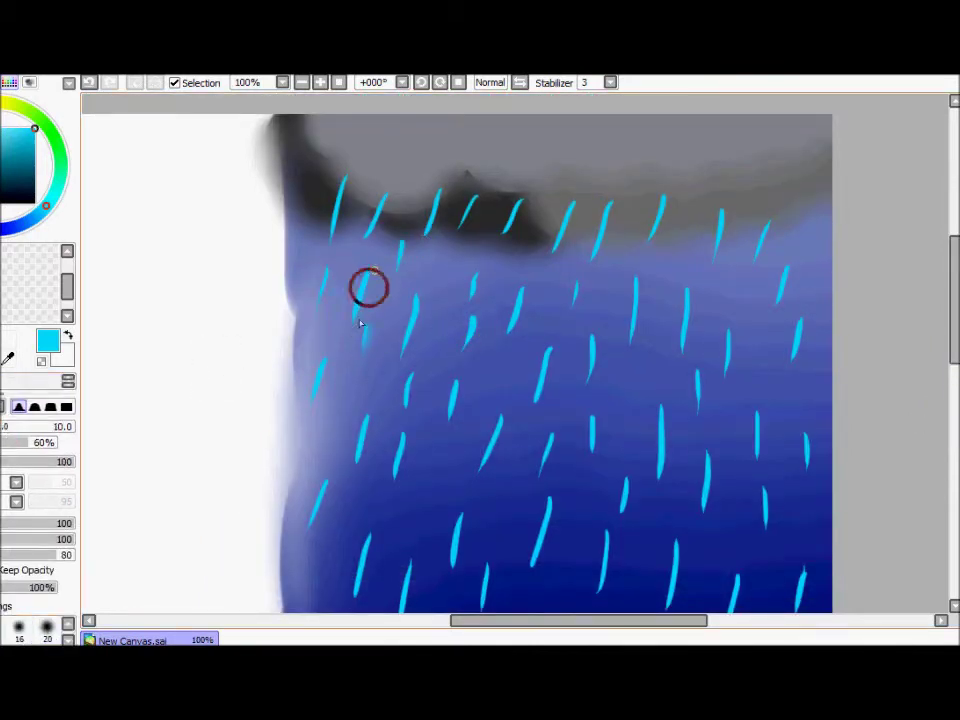
pyautogui.moveTo(376, 232)
pyautogui.mouseDown()
pyautogui.moveTo(403, 242)
pyautogui.moveTo(474, 204)
pyautogui.mouseUp()
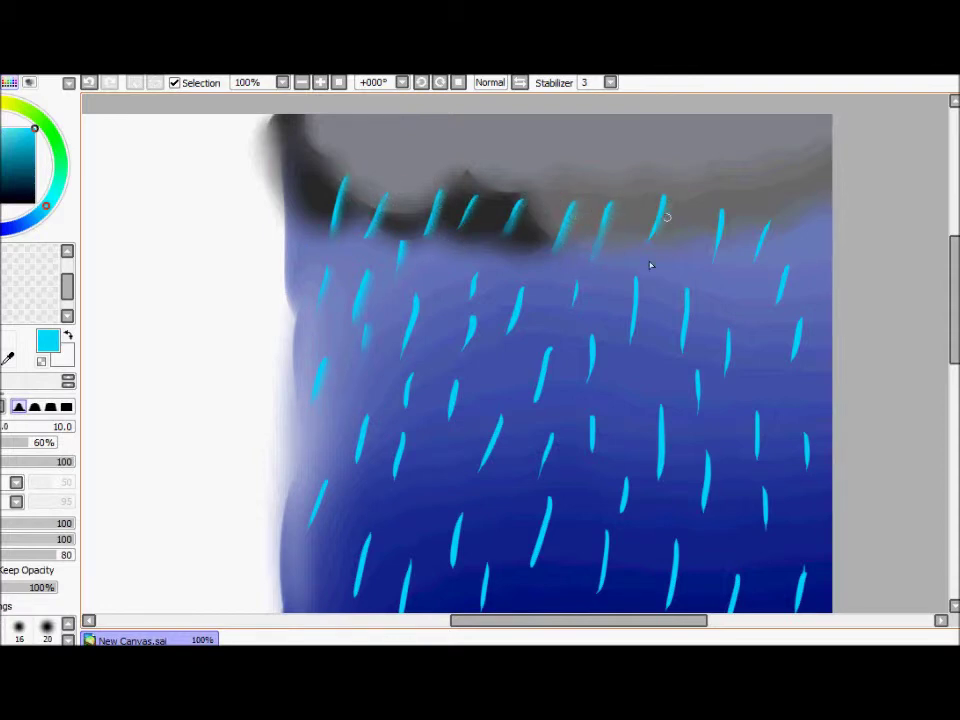
pyautogui.moveTo(728, 379)
pyautogui.mouseDown()
pyautogui.moveTo(699, 285)
pyautogui.moveTo(634, 332)
pyautogui.mouseUp()
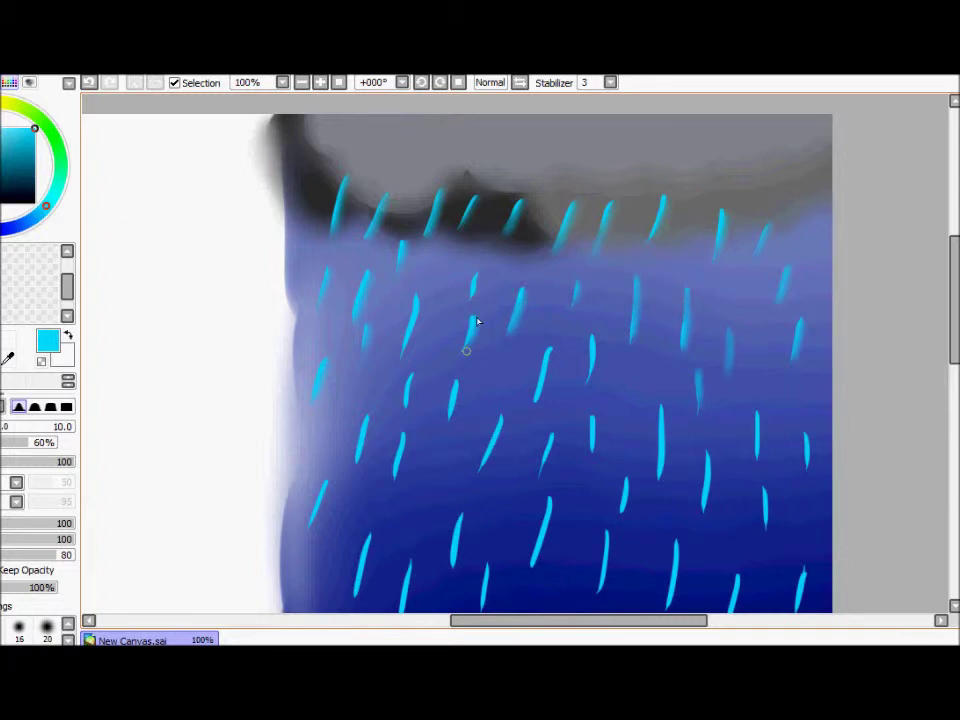
pyautogui.scroll(-2, 459, 286)
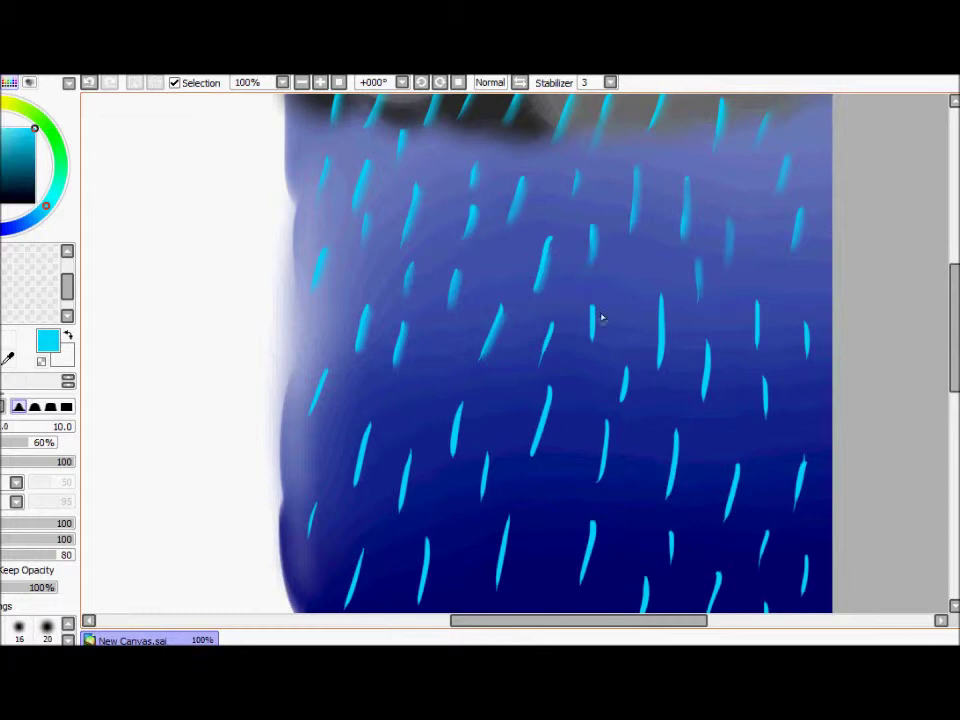
pyautogui.moveTo(669, 301)
pyautogui.mouseDown()
pyautogui.moveTo(763, 298)
pyautogui.moveTo(808, 326)
pyautogui.moveTo(784, 401)
pyautogui.moveTo(706, 472)
pyautogui.mouseUp()
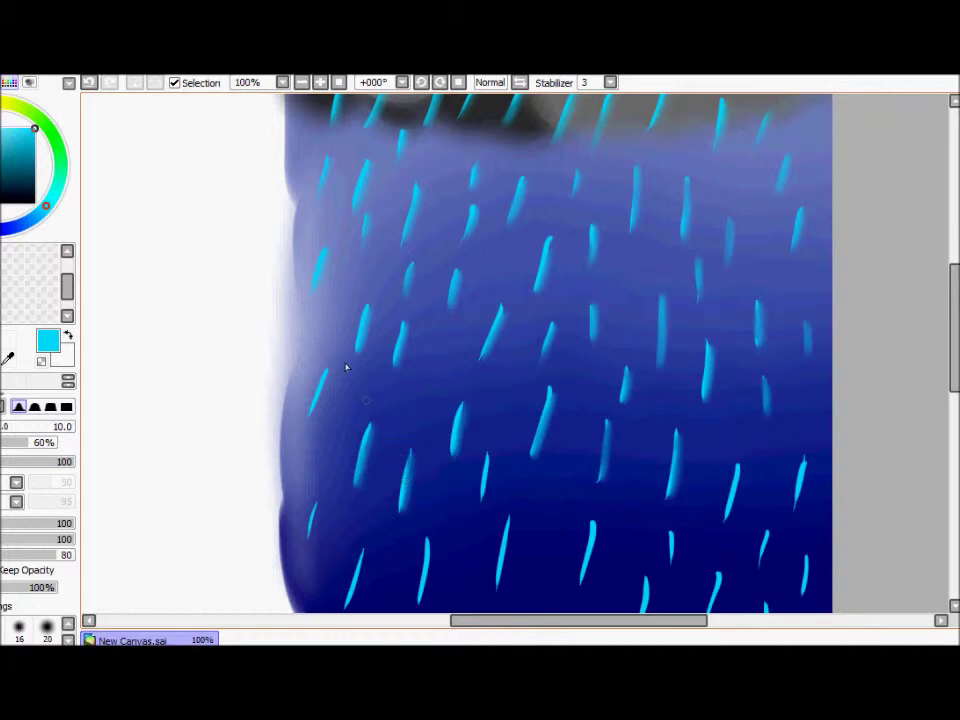
pyautogui.scroll(-3, 491, 336)
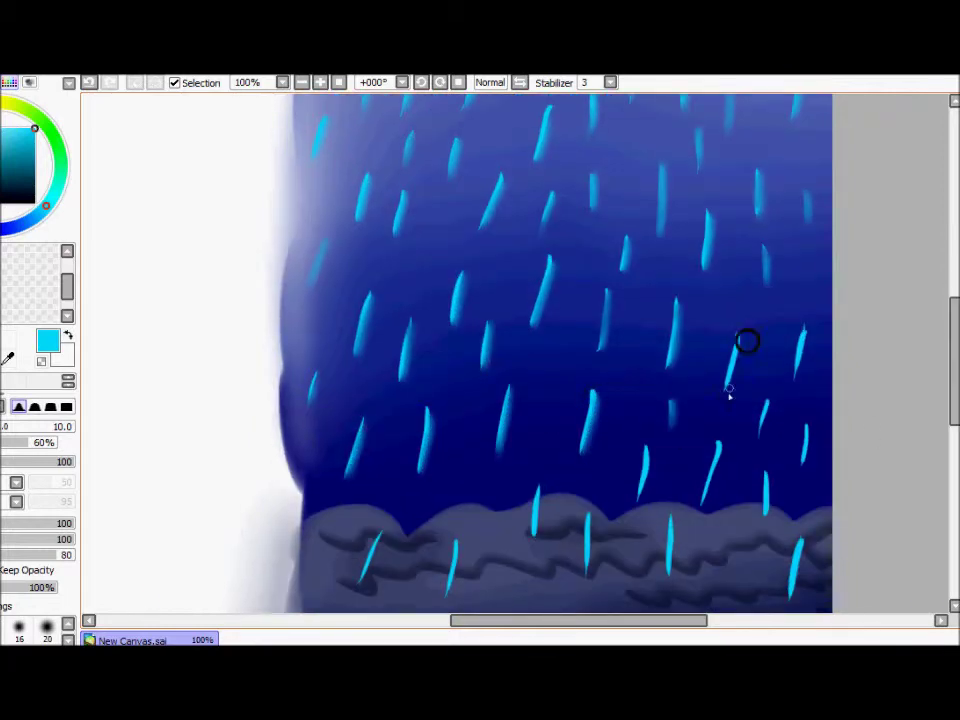
pyautogui.scroll(-3, 666, 352)
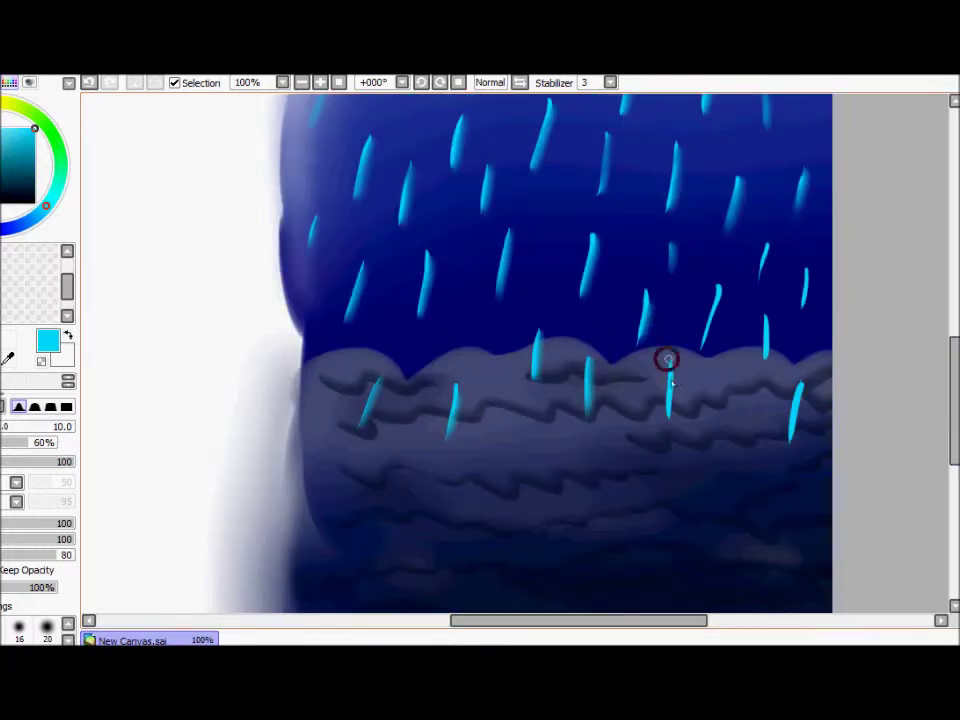
pyautogui.scroll(5, 343, 124)
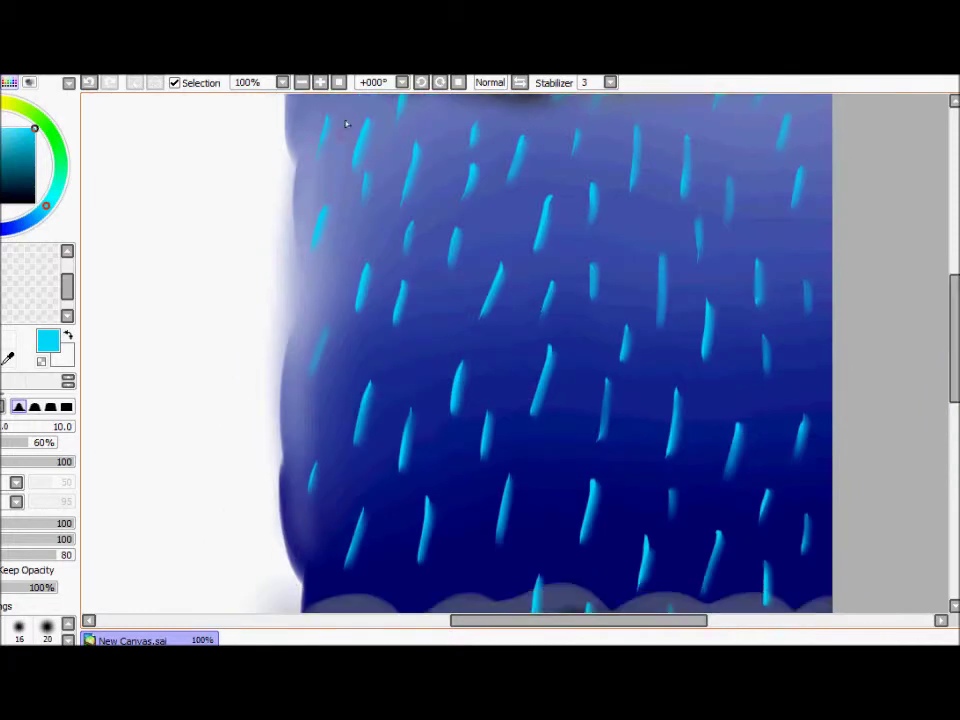
pyautogui.scroll(-2, 330, 150)
pyautogui.moveTo(950, 355)
pyautogui.mouseDown()
pyautogui.moveTo(955, 395)
pyautogui.moveTo(955, 370)
pyautogui.mouseUp()
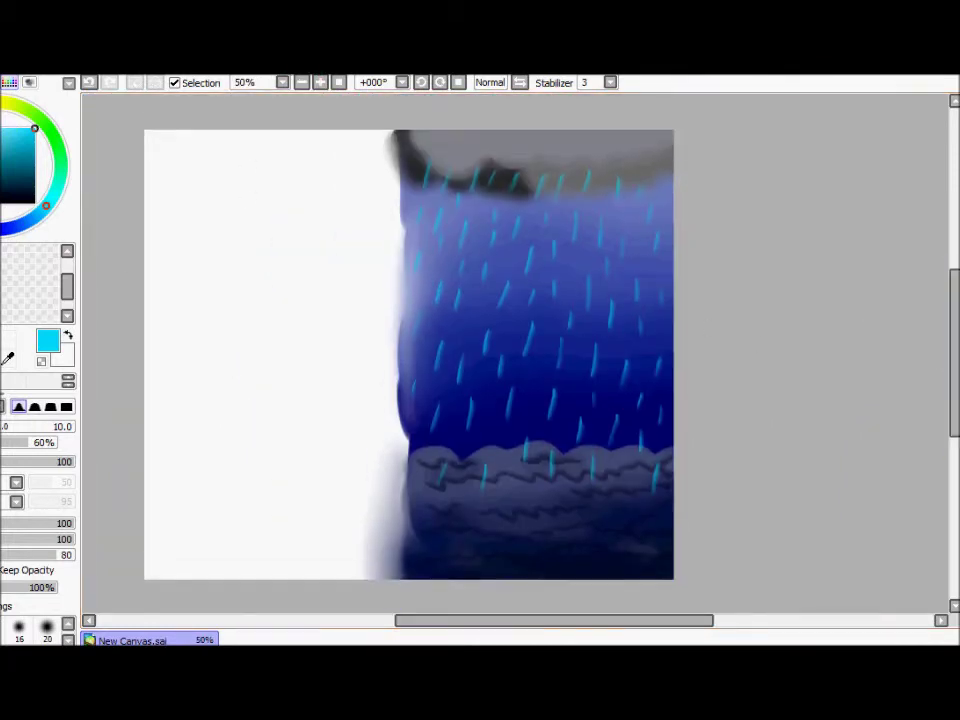
pyautogui.click(60, 393)
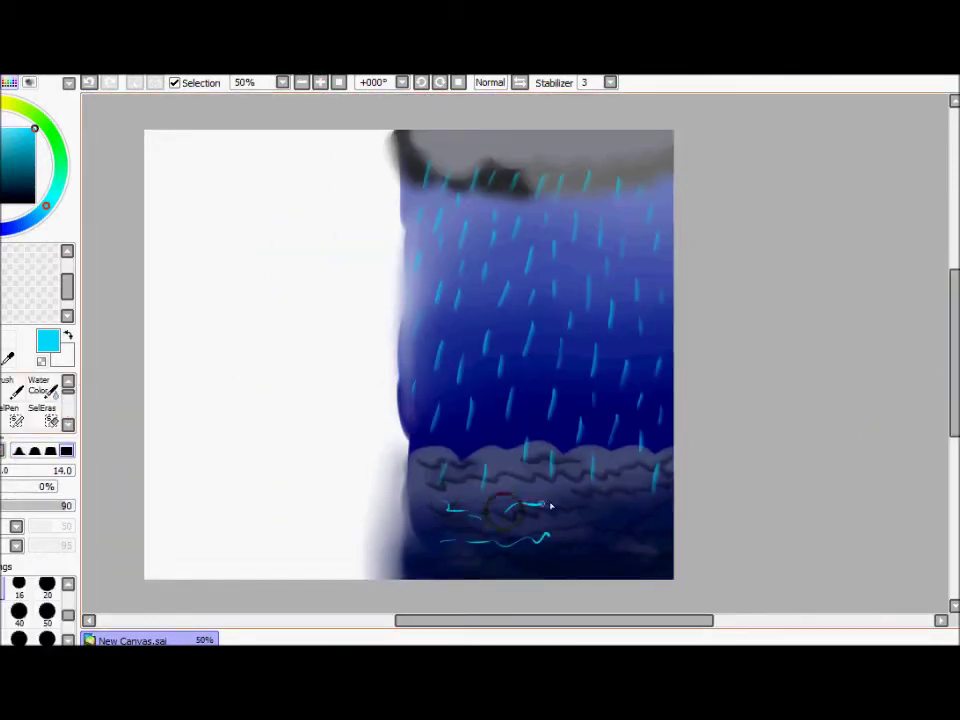
pyautogui.hotkey('ctrl', 'z')
pyautogui.hotkey('ctrl', 'z')
pyautogui.hotkey('ctrl', 'z')
pyautogui.hotkey('ctrl', 'z')
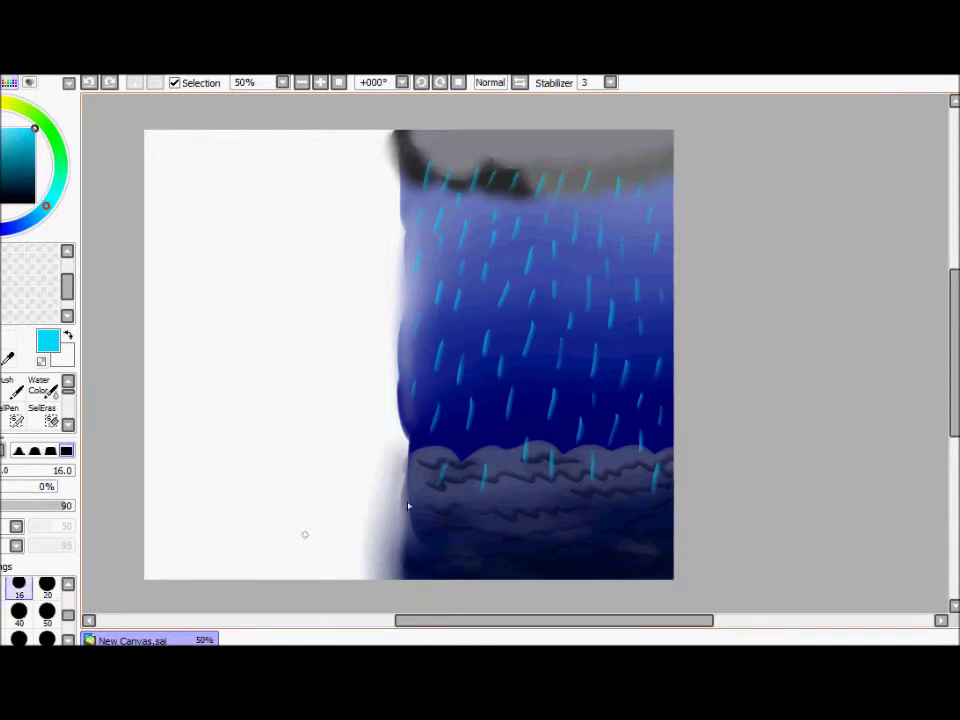
# Scribble a cyan patch in the middle of the sea with a size 16 brush and soften it with a size 20 Blur tool
pyautogui.moveTo(562, 498); pyautogui.dragTo(556, 526)
pyautogui.click(67, 423)
pyautogui.click(45, 394)
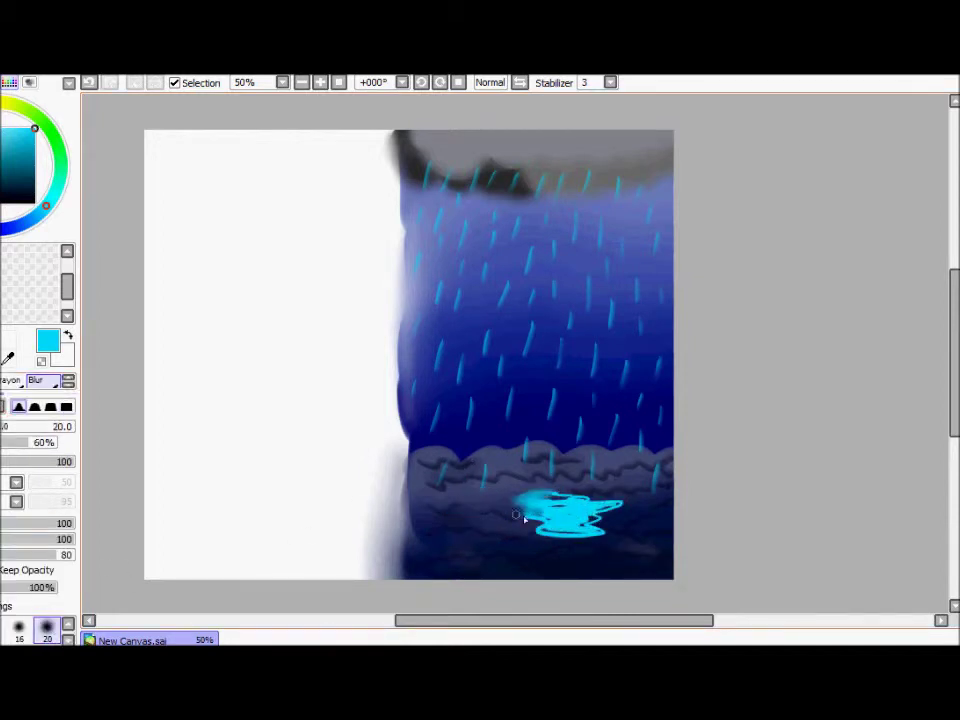
pyautogui.moveTo(584, 535); pyautogui.dragTo(545, 510)
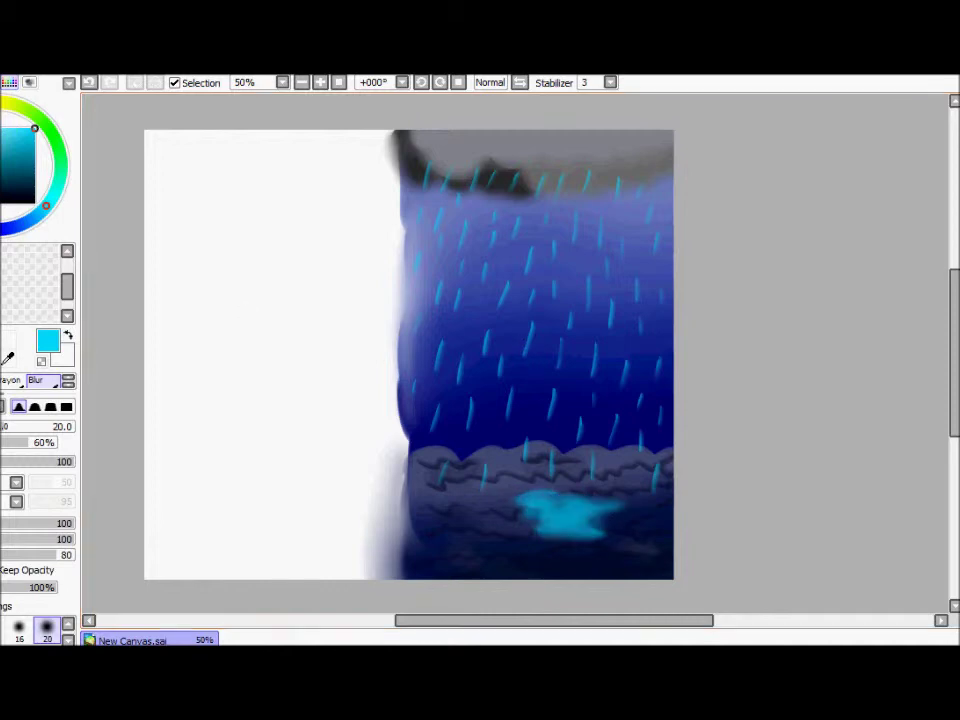
# Add a second cyan patch at the sea's inner edge with the size 16 brush and blend it into the water with the size 20 Blur tool
pyautogui.click(38, 388)
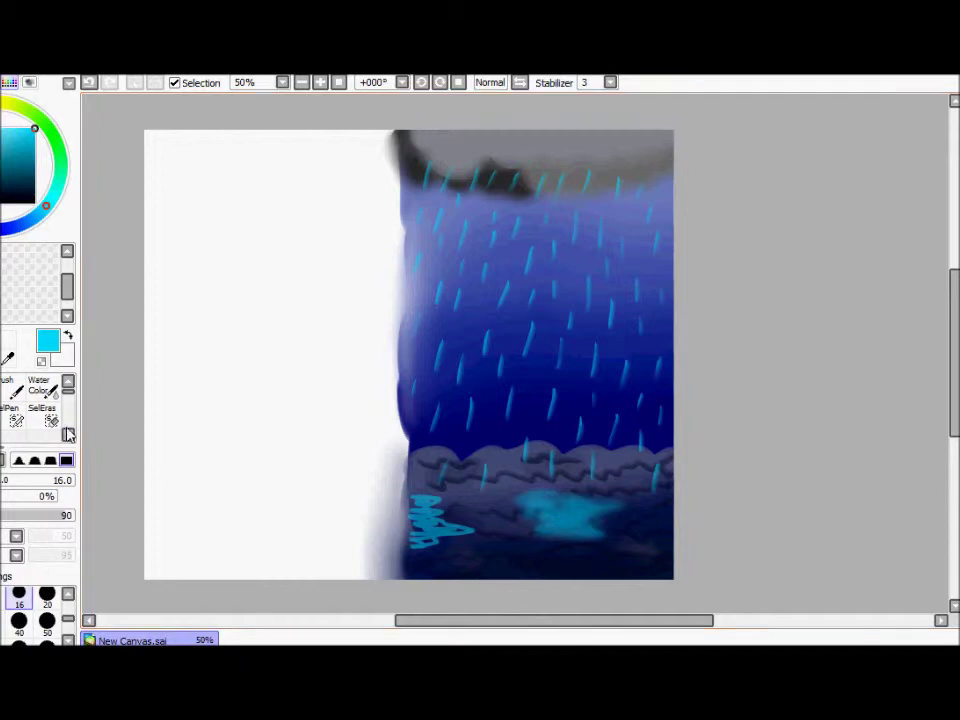
pyautogui.click(68, 433)
pyautogui.click(45, 415)
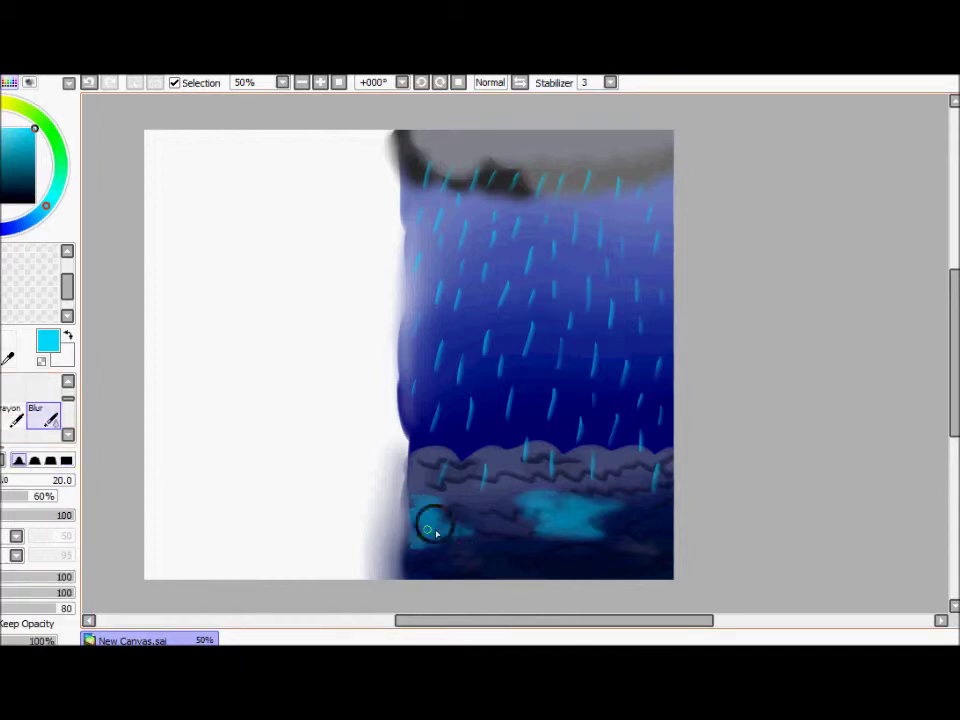
pyautogui.moveTo(425, 515); pyautogui.dragTo(600, 515)
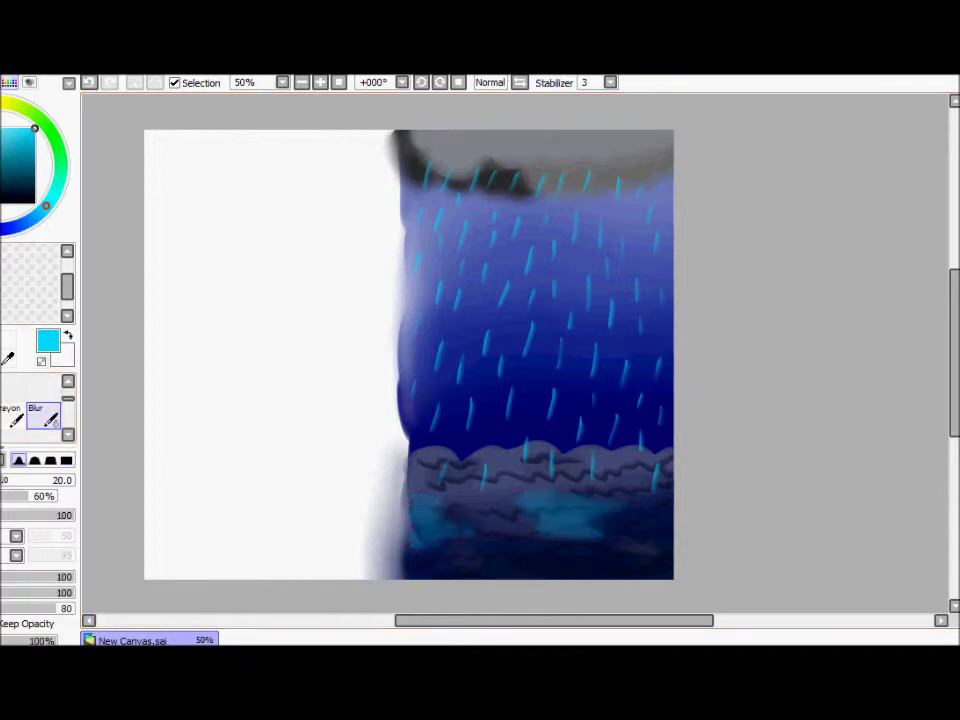
# Show the hidden sky, forest, grass, creature colour and line art layers together with the rain scene
pyautogui.moveTo(180, 200); pyautogui.dragTo(380, 420)
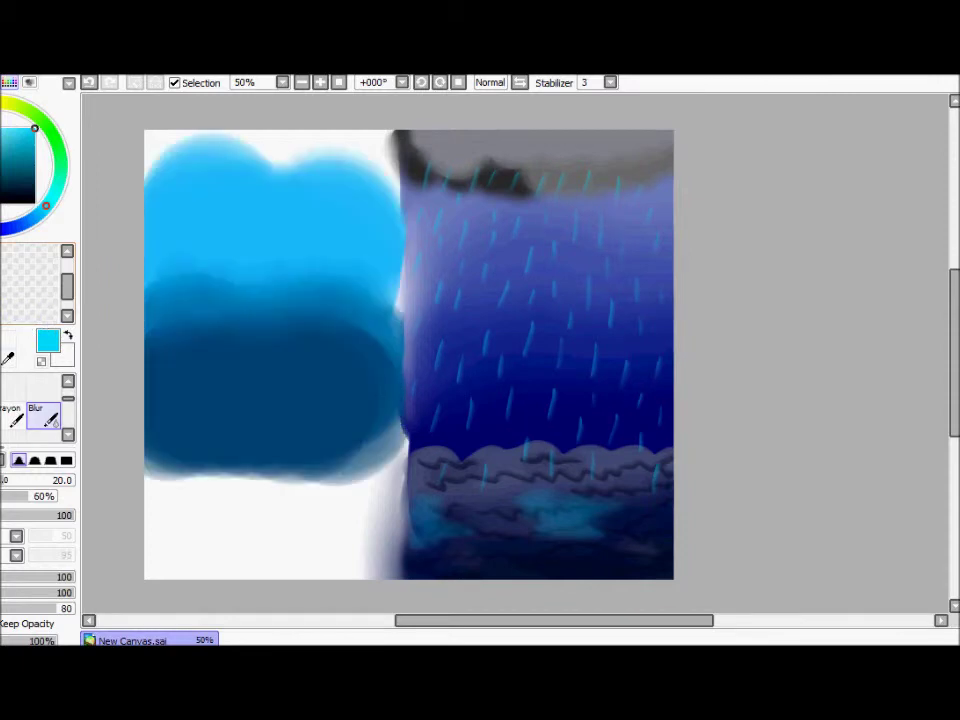
pyautogui.moveTo(160, 500); pyautogui.dragTo(390, 500)
pyautogui.moveTo(220, 250); pyautogui.dragTo(230, 480)
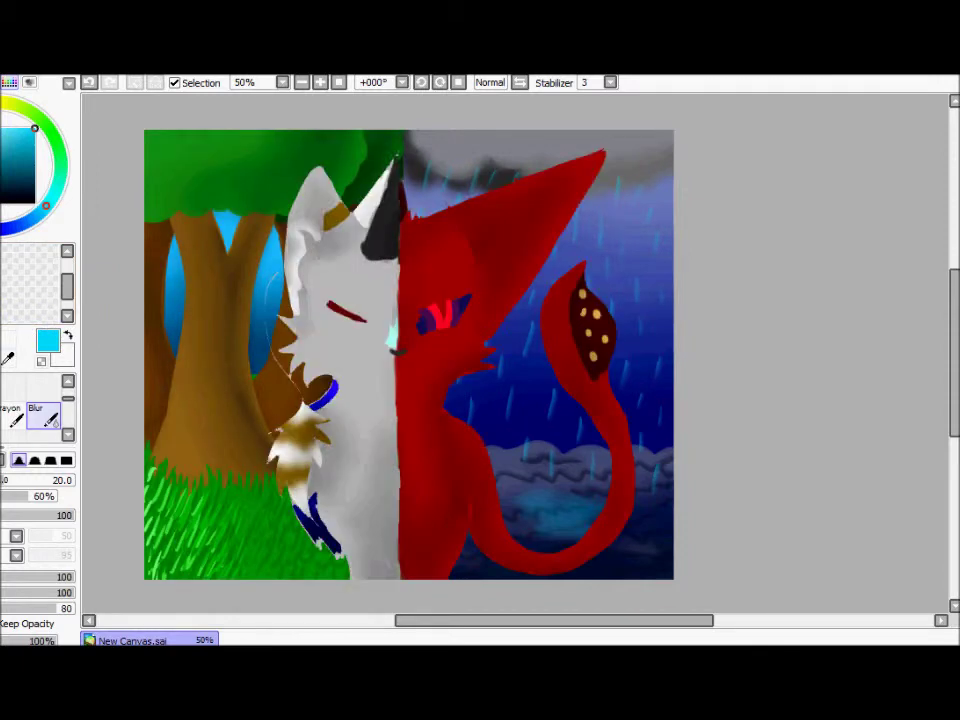
pyautogui.moveTo(330, 300); pyautogui.dragTo(365, 310)
# Paint a cyan rim light along the red creature's ear, back and tail with a size 16 brush, redoing the first ear stroke
pyautogui.click(320, 82)
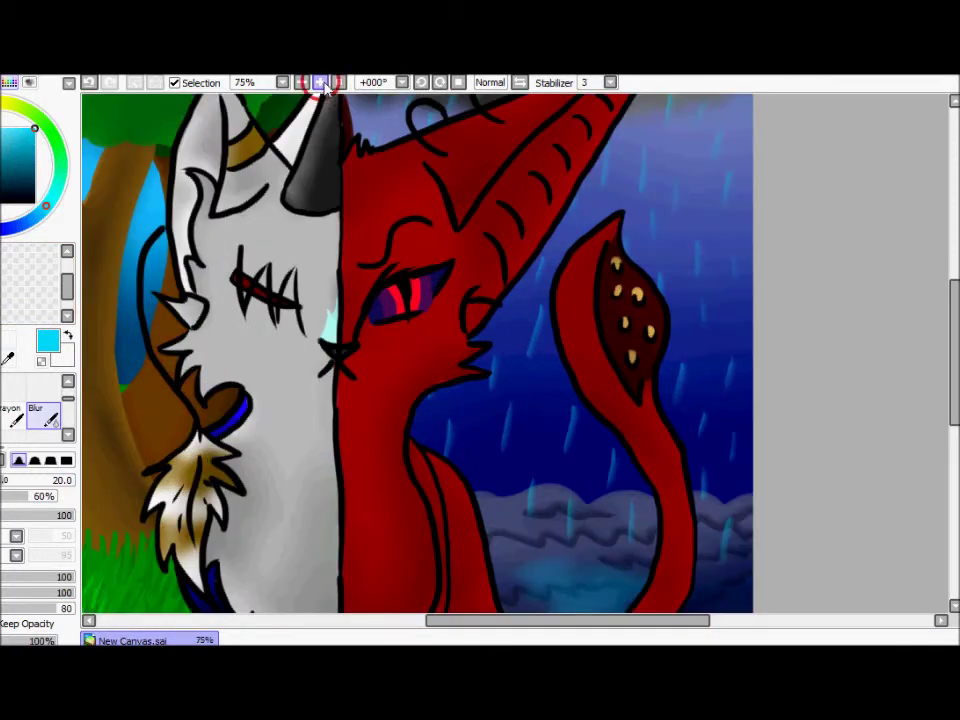
pyautogui.click(320, 82)
pyautogui.scroll(3, 400, 350)
pyautogui.click(68, 397)
pyautogui.moveTo(296, 354)
pyautogui.mouseDown()
pyautogui.moveTo(521, 285)
pyautogui.moveTo(677, 216)
pyautogui.mouseUp()
pyautogui.hotkey('ctrl', 'z')
pyautogui.moveTo(294, 362); pyautogui.dragTo(684, 222)
pyautogui.moveTo(953, 205); pyautogui.dragTo(953, 335)
pyautogui.moveTo(385, 246)
pyautogui.mouseDown()
pyautogui.moveTo(487, 376)
pyautogui.moveTo(565, 525)
pyautogui.mouseUp()
pyautogui.scroll(5, 949, 439)
pyautogui.moveTo(670, 318)
pyautogui.mouseDown()
pyautogui.moveTo(709, 407)
pyautogui.moveTo(730, 505)
pyautogui.moveTo(572, 397)
pyautogui.mouseUp()
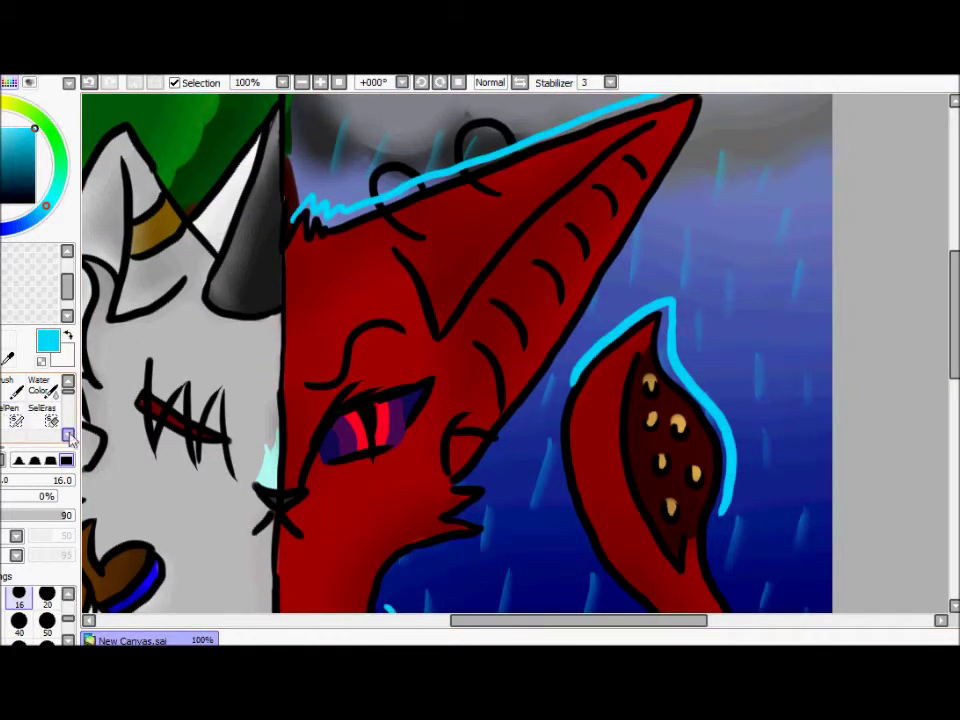
# Blur the cyan rim light around the red creature's ear, tail and back into a soft glow with the size 20 Blur tool
pyautogui.click(68, 434)
pyautogui.click(41, 414)
pyautogui.moveTo(728, 424); pyautogui.dragTo(656, 317)
pyautogui.moveTo(955, 255); pyautogui.dragTo(951, 326)
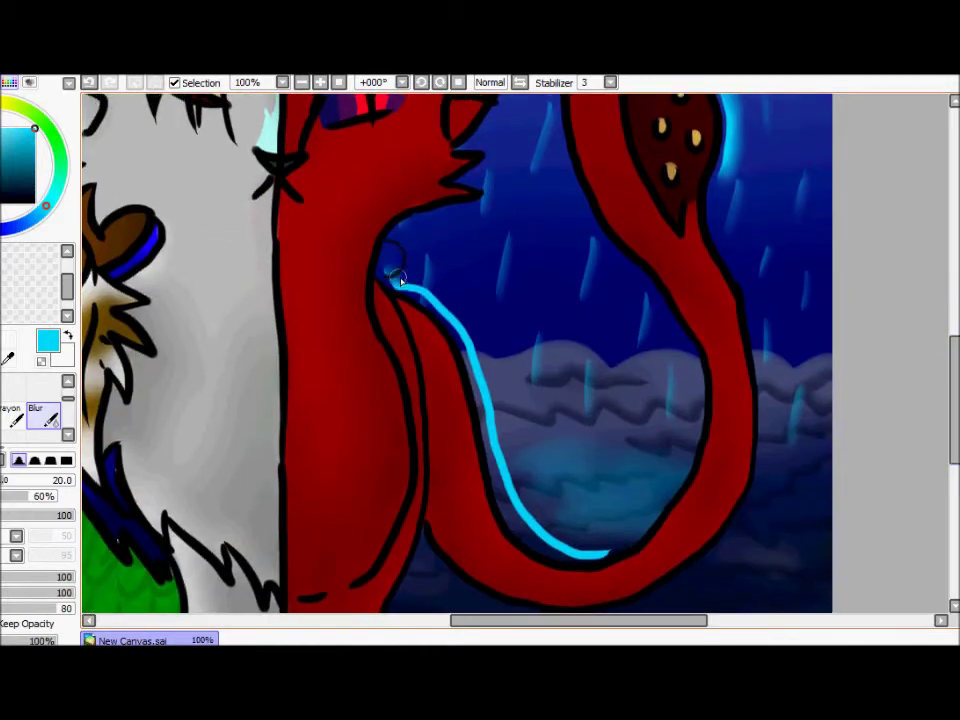
pyautogui.moveTo(487, 378)
pyautogui.mouseDown()
pyautogui.moveTo(508, 481)
pyautogui.moveTo(548, 532)
pyautogui.mouseUp()
pyautogui.moveTo(957, 444); pyautogui.dragTo(956, 319)
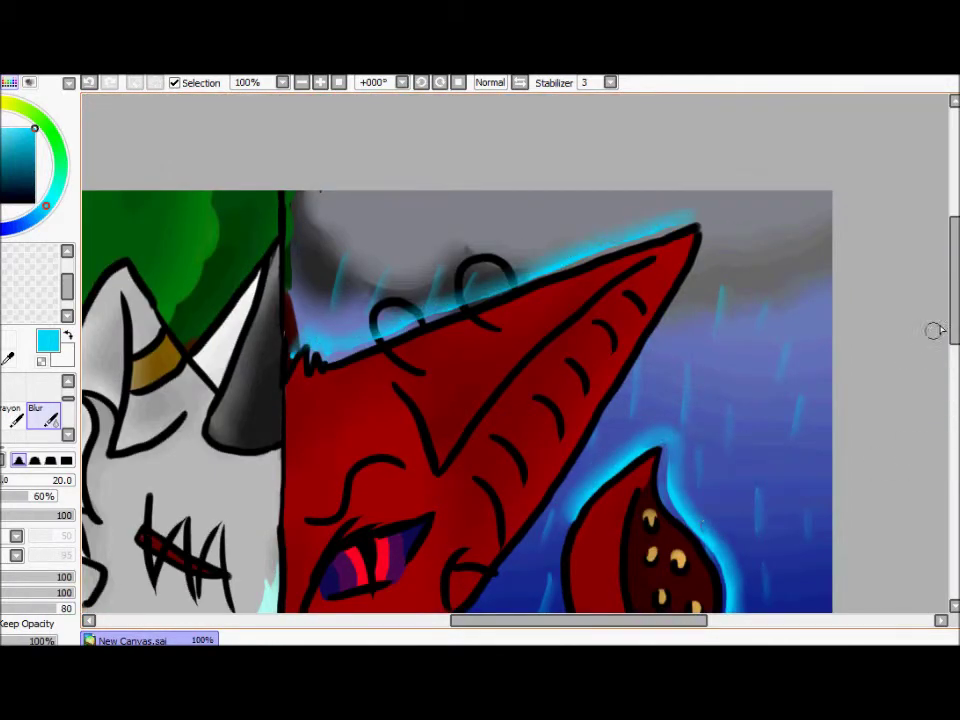
pyautogui.scroll(-5, 925, 357)
pyautogui.moveTo(392, 229); pyautogui.dragTo(540, 520)
pyautogui.scroll(3, 949, 414)
pyautogui.scroll(-2, 952, 407)
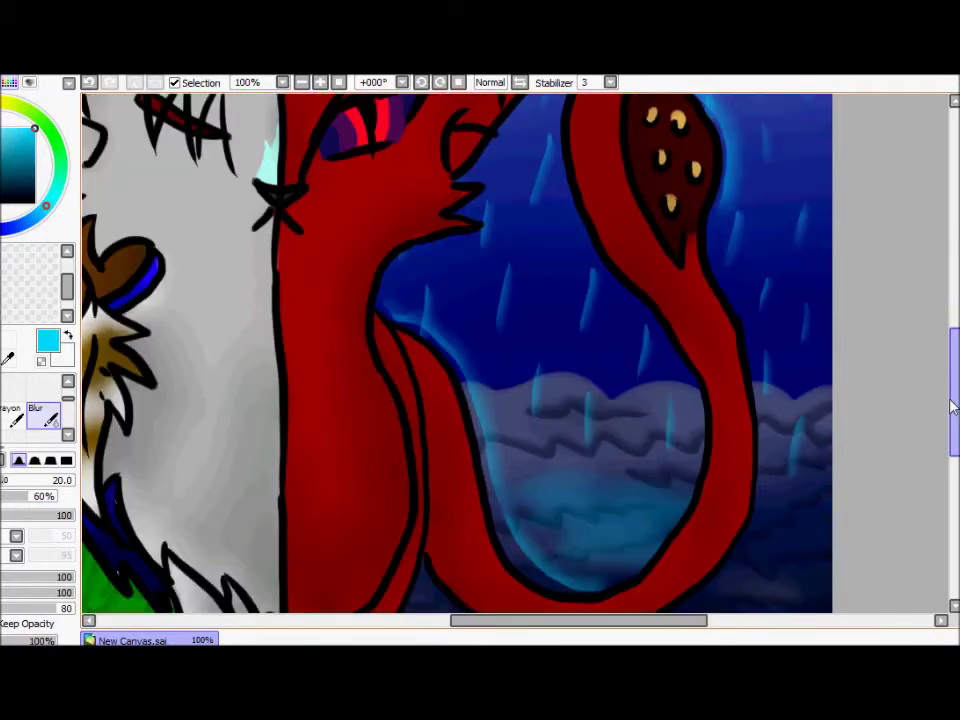
pyautogui.scroll(3, 622, 441)
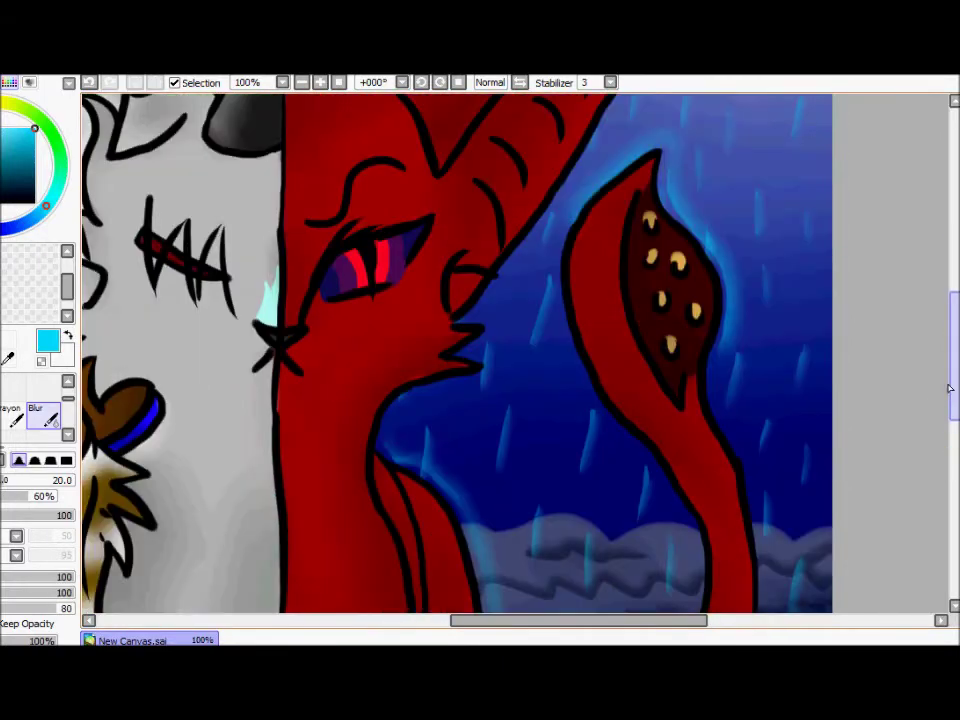
pyautogui.click(301, 82)
pyautogui.scroll(1, 40, 405)
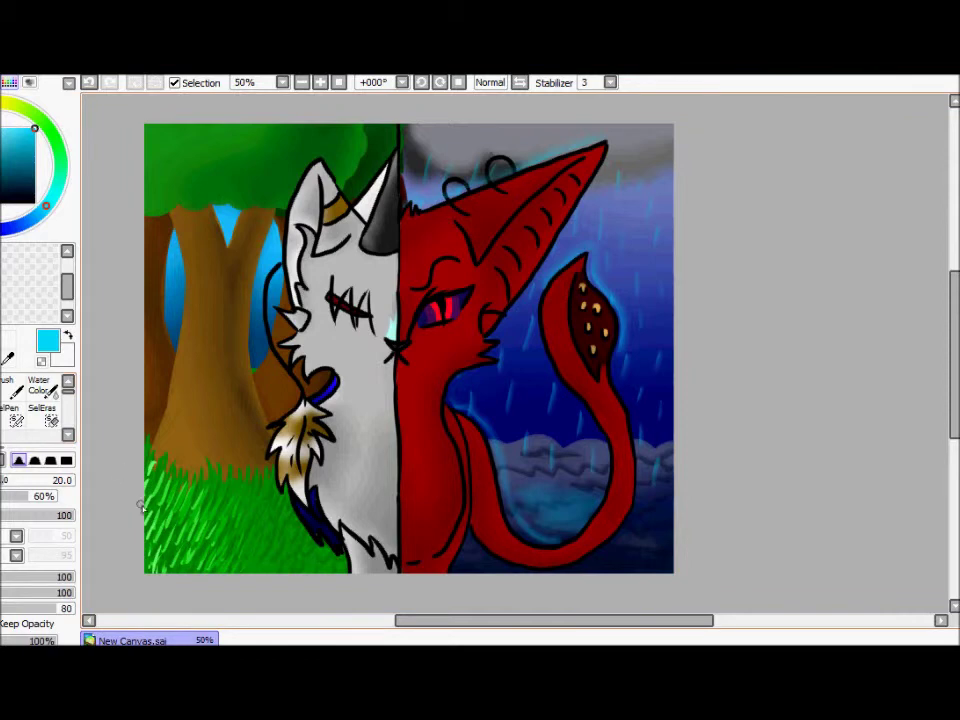
# Paint black over the rainy side's lower outer corner at size 120, blur it at size 350, and reduce it to translucent shading
pyautogui.scroll(-1, 409, 345)
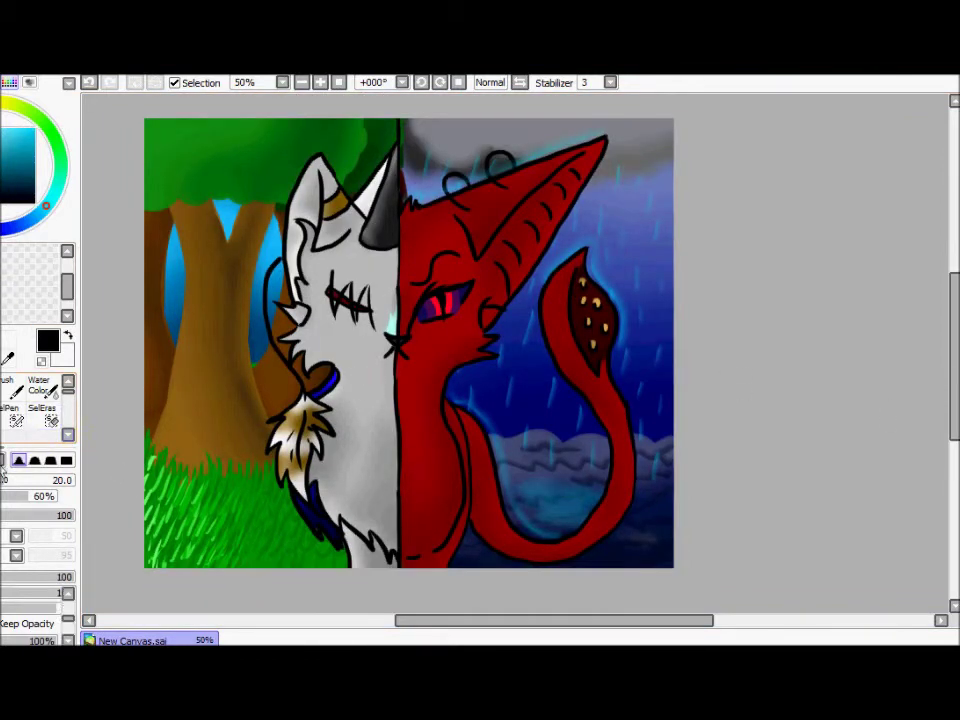
pyautogui.click(47, 606)
pyautogui.moveTo(640, 420)
pyautogui.mouseDown()
pyautogui.moveTo(664, 497)
pyautogui.moveTo(490, 571)
pyautogui.moveTo(640, 280)
pyautogui.mouseUp()
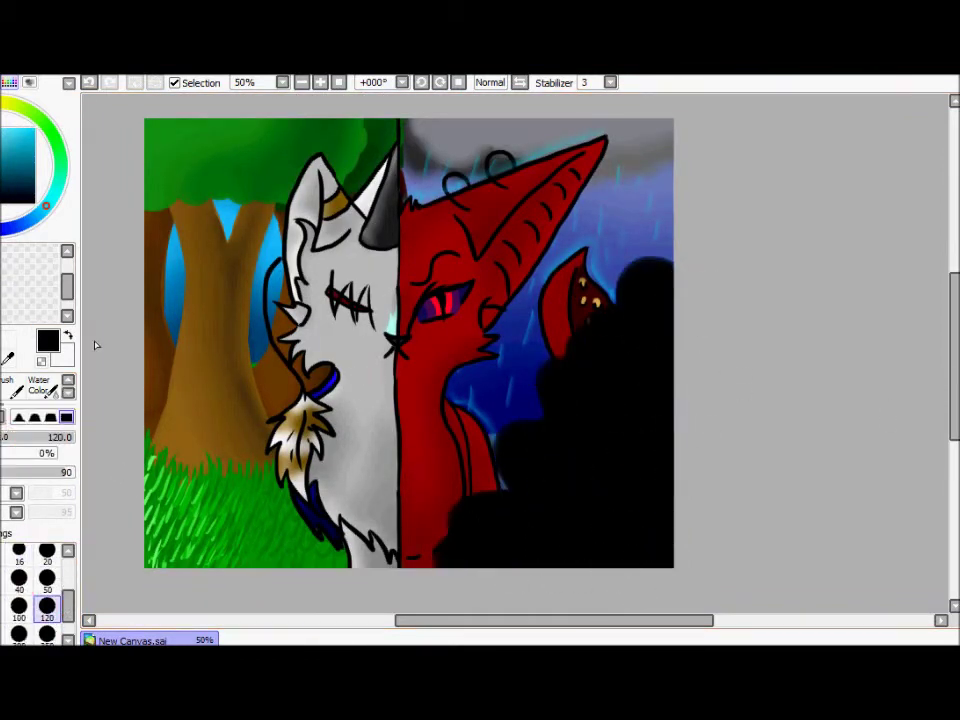
pyautogui.click(67, 390)
pyautogui.click(36, 388)
pyautogui.click(47, 628)
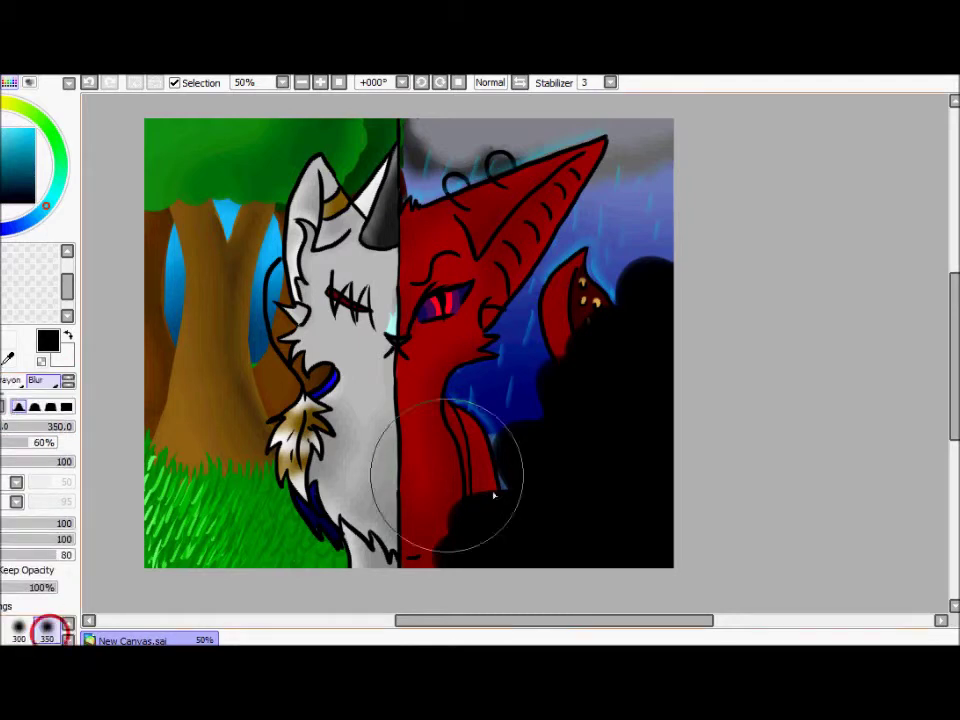
pyautogui.moveTo(493, 495); pyautogui.dragTo(604, 258)
pyautogui.hotkey('ctrl', 'z')
pyautogui.hotkey('ctrl', 'z')
pyautogui.hotkey('ctrl', 'z')
pyautogui.hotkey('ctrl', 'z')
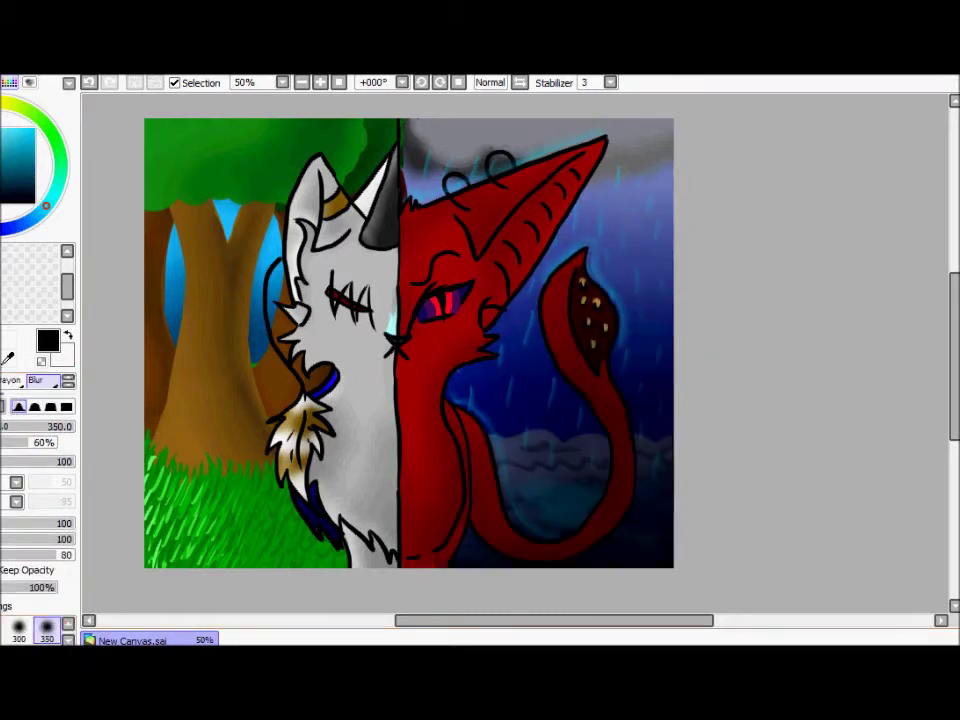
# Paint white over the forest's upper outer corner, blur it with a size 350 Blur tool, and reduce it to a translucent glow
pyautogui.click(15, 392)
pyautogui.press('x')
pyautogui.moveTo(170, 190)
pyautogui.mouseDown()
pyautogui.moveTo(193, 118)
pyautogui.moveTo(142, 293)
pyautogui.moveTo(354, 146)
pyautogui.mouseUp()
pyautogui.click(67, 436)
pyautogui.click(41, 413)
pyautogui.moveTo(230, 400)
pyautogui.mouseDown()
pyautogui.moveTo(189, 358)
pyautogui.moveTo(355, 170)
pyautogui.mouseUp()
pyautogui.hotkey('ctrl', 'z')
pyautogui.hotkey('ctrl', 'z')
pyautogui.hotkey('ctrl', 'z')
pyautogui.hotkey('ctrl', 'z')
pyautogui.hotkey('ctrl', 'z')
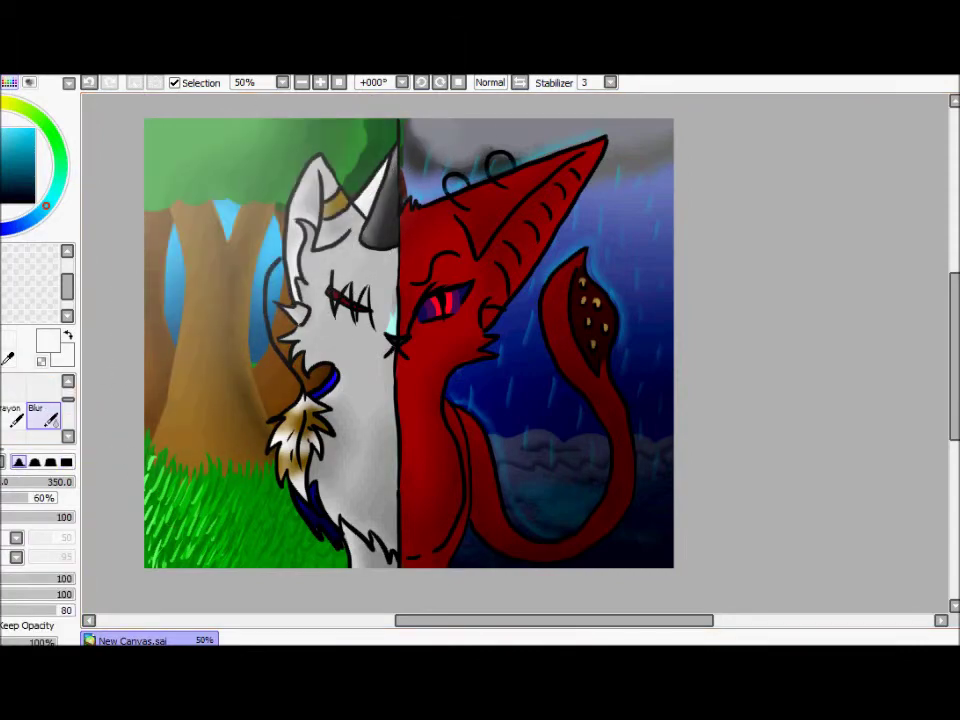
# Hand-write the artist's signature in the rainy side's lower outer corner with a size 10 brush, undoing the trial strokes
pyautogui.hotkey('ctrl', '+')
pyautogui.scroll(-5, 937, 381)
pyautogui.hscroll(3, 664, 600)
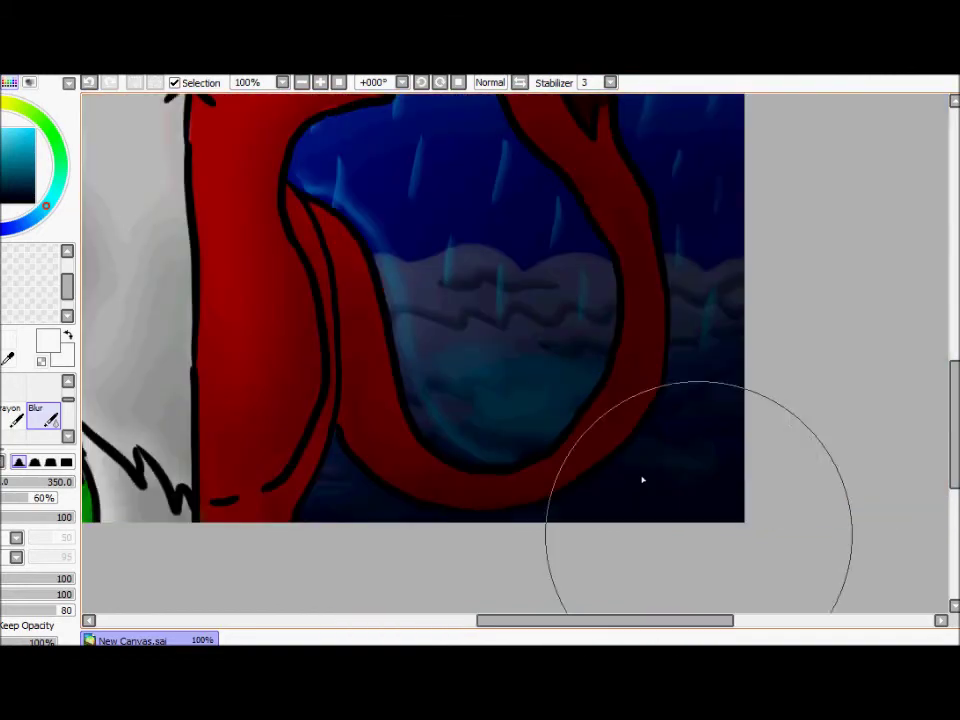
pyautogui.press('b')
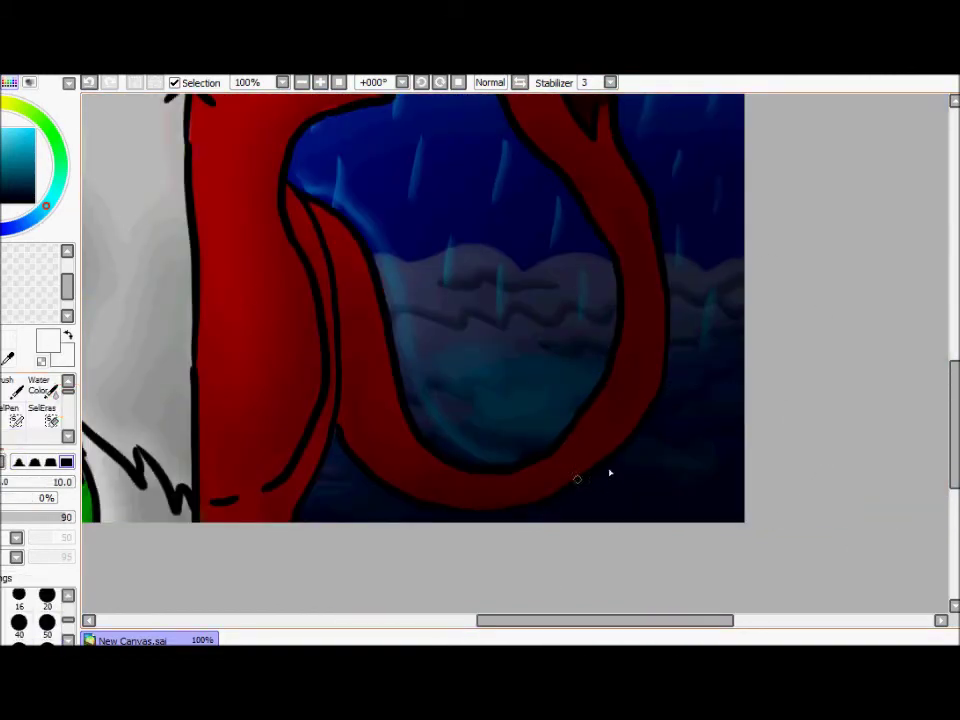
pyautogui.hotkey('ctrl', '+')
pyautogui.hotkey('ctrl', 'z')
pyautogui.hotkey('ctrl', 'z')
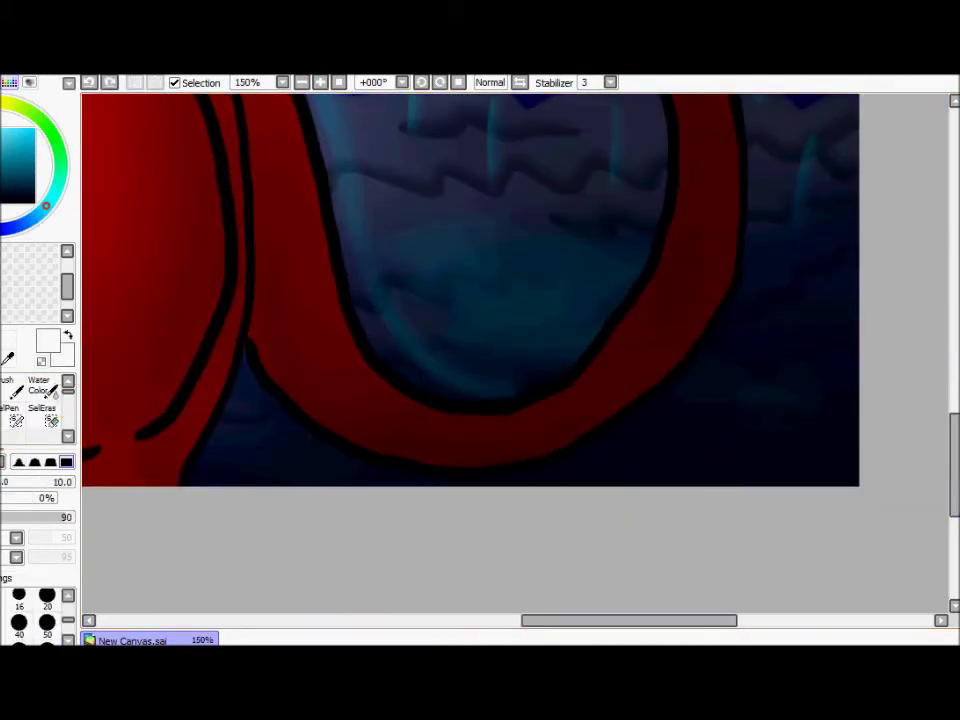
pyautogui.moveTo(570, 433); pyautogui.dragTo(538, 462)
pyautogui.moveTo(700, 432); pyautogui.dragTo(767, 486)
pyautogui.hotkey('ctrl', 'z')
pyautogui.moveTo(729, 425)
pyautogui.mouseDown()
pyautogui.moveTo(729, 443)
pyautogui.moveTo(790, 455)
pyautogui.mouseUp()
pyautogui.moveTo(678, 470); pyautogui.dragTo(581, 462)
pyautogui.moveTo(746, 418)
pyautogui.mouseDown()
pyautogui.moveTo(744, 467)
pyautogui.moveTo(770, 468)
pyautogui.mouseUp()
pyautogui.moveTo(790, 422); pyautogui.dragTo(808, 452)
pyautogui.moveTo(820, 420)
pyautogui.mouseDown()
pyautogui.moveTo(820, 467)
pyautogui.moveTo(845, 433)
pyautogui.mouseUp()
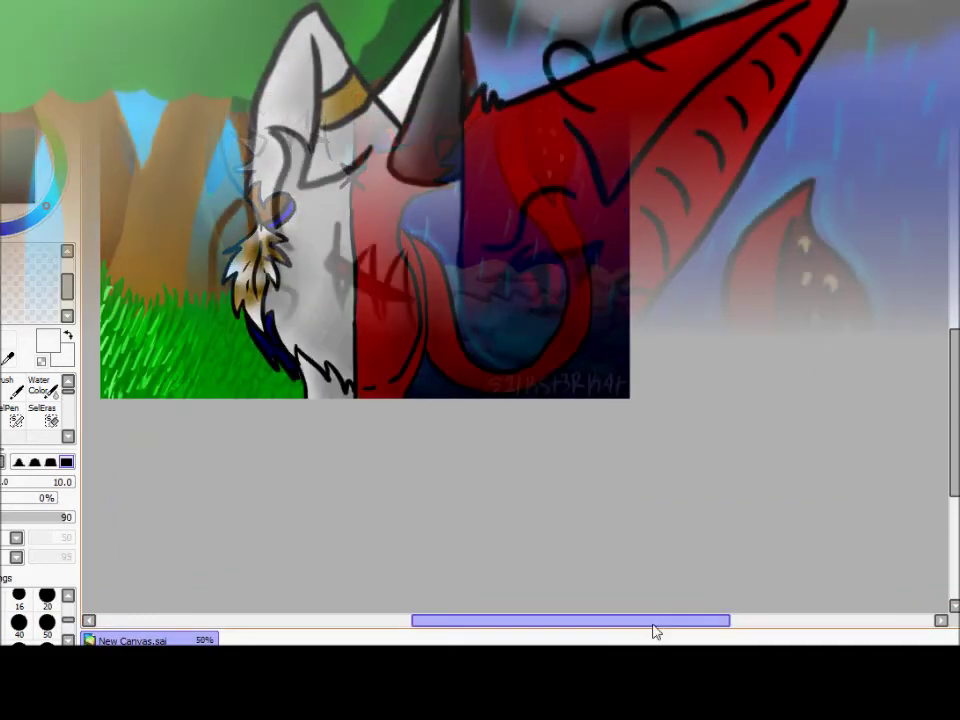